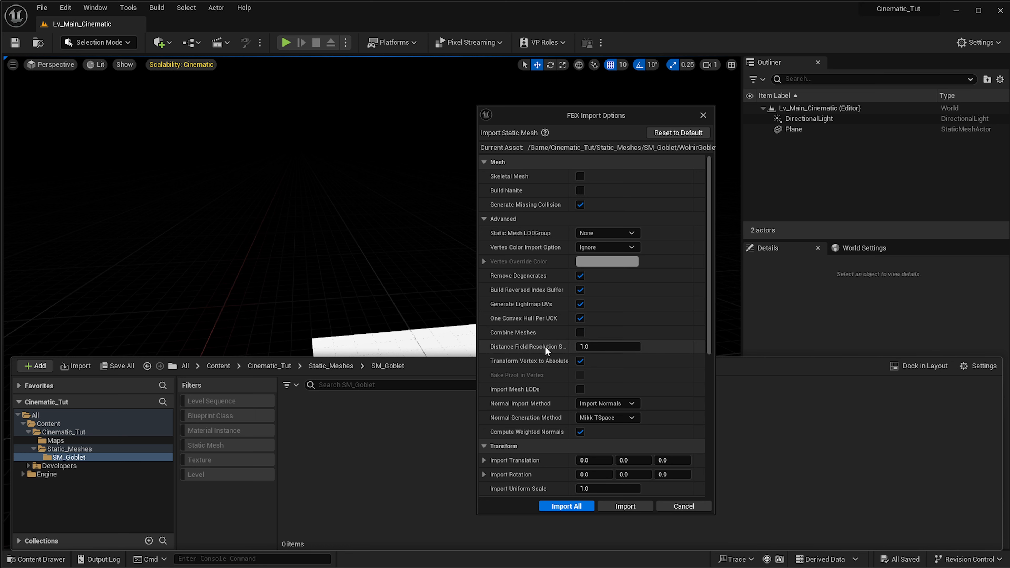
Import all parts of the goblet FBX into the SM_Goblet folder and select only the goblet base mesh.
left_click(575, 507)
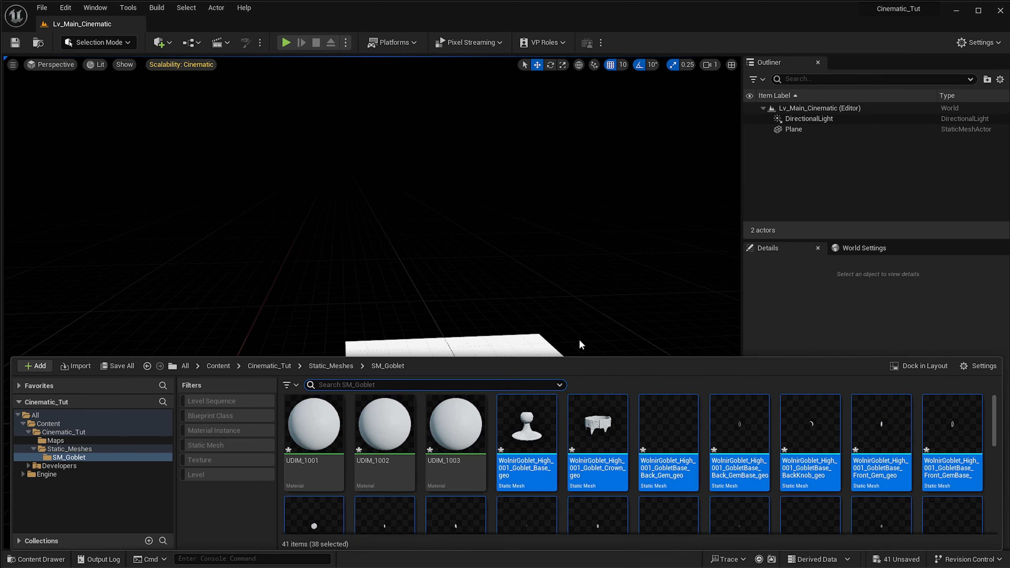
left_click(597, 429)
left_click(511, 439)
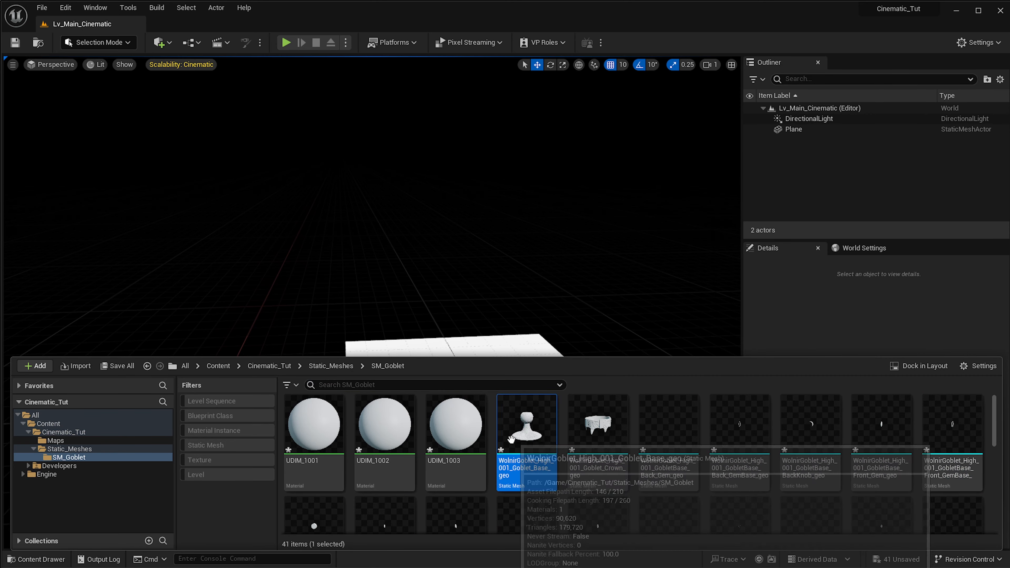
Examine the separate static meshes in the SM_Goblet folder, including the skull, teeth, gems and goblet base.
scroll(557, 438, "down", 6)
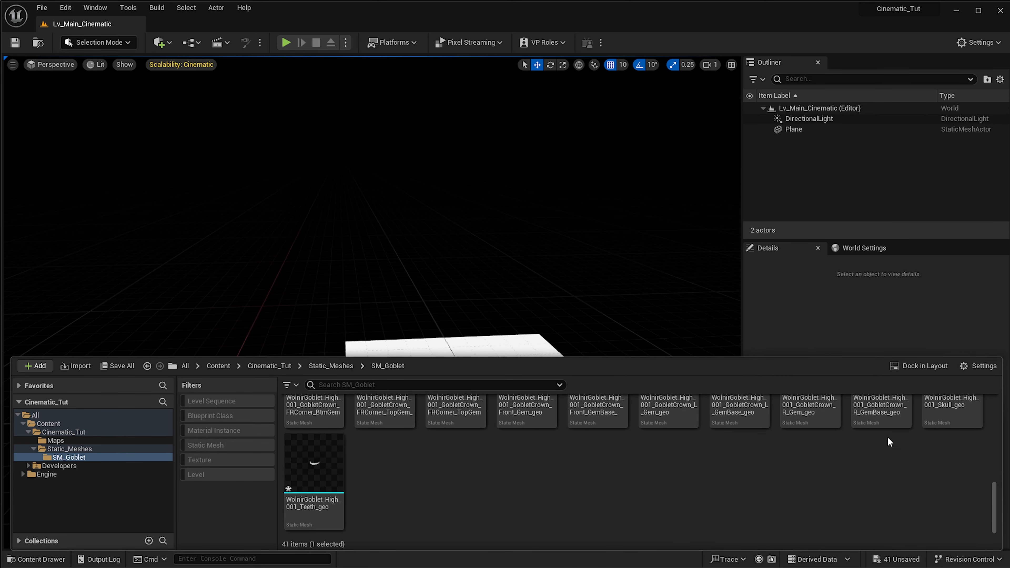
scroll(891, 436, "up", 1)
scroll(859, 444, "down", 1)
scroll(422, 477, "up", 4)
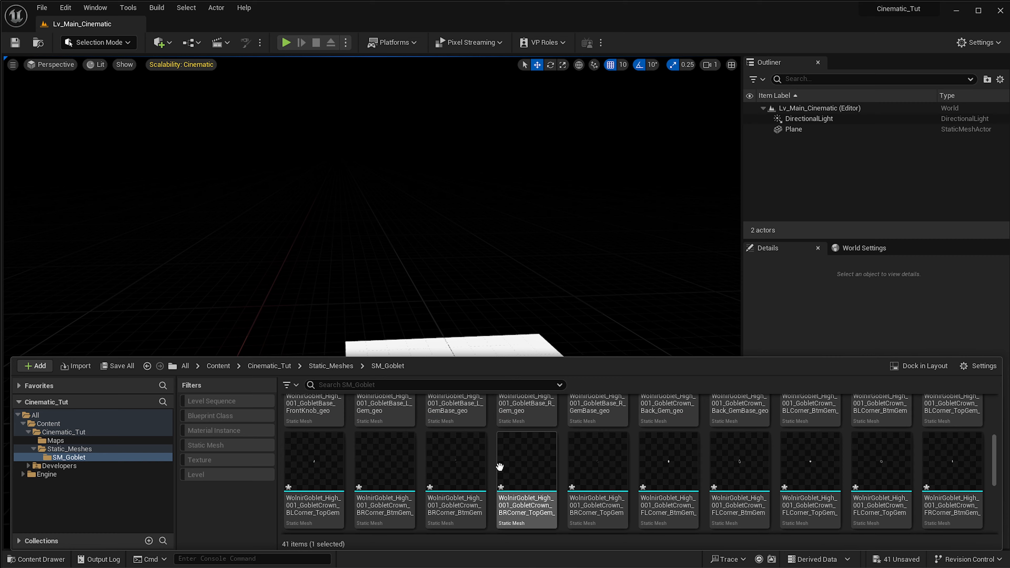
scroll(499, 467, "down", 2)
left_click(955, 418)
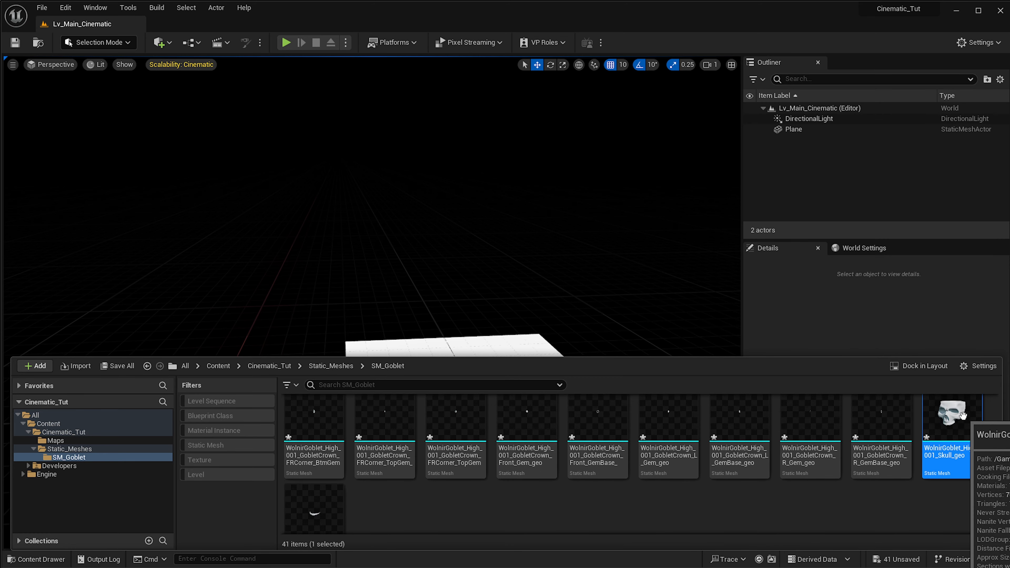
scroll(570, 473, "down", 1)
left_click(324, 475)
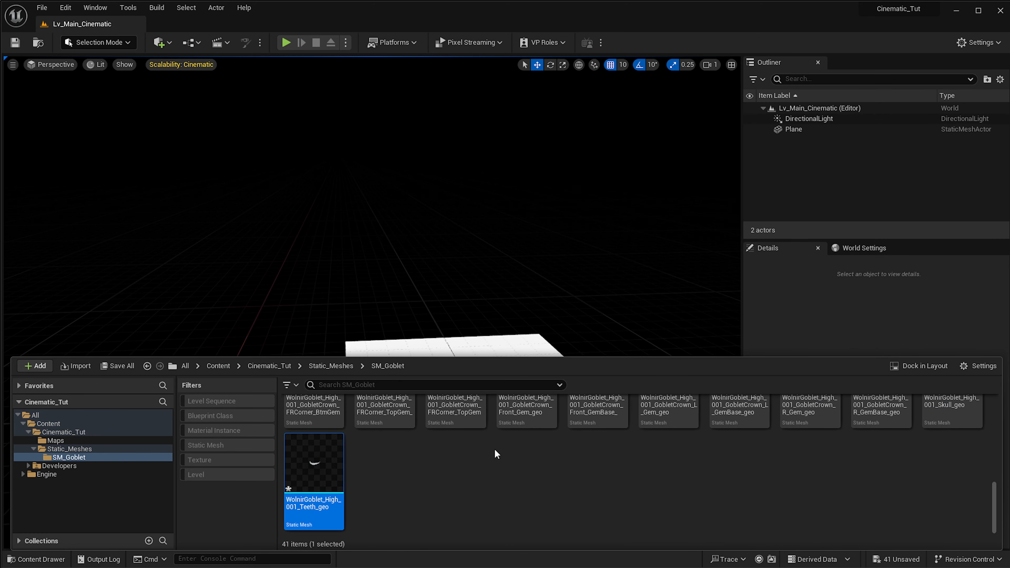
scroll(495, 454, "up", 6)
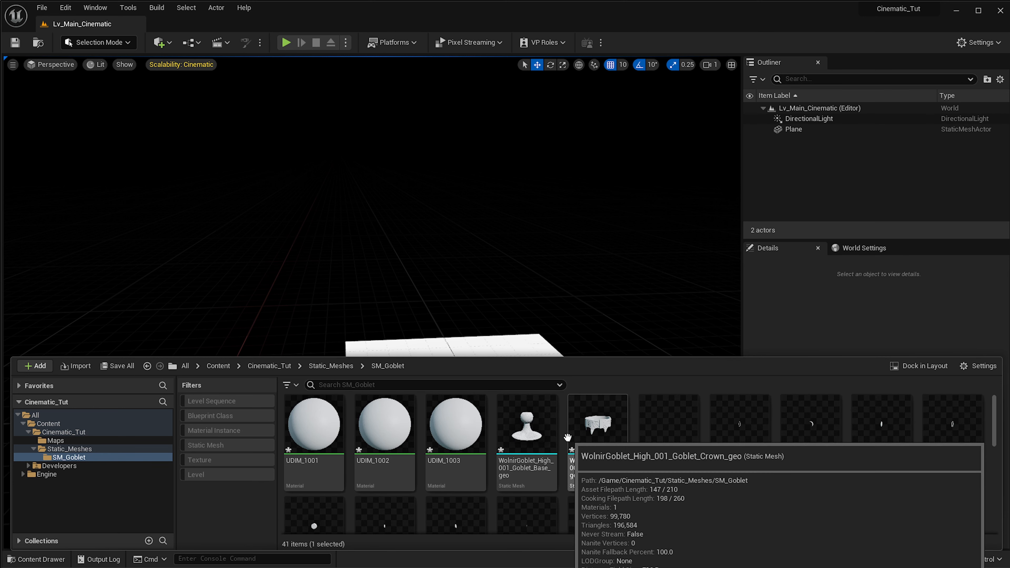
left_click(556, 436)
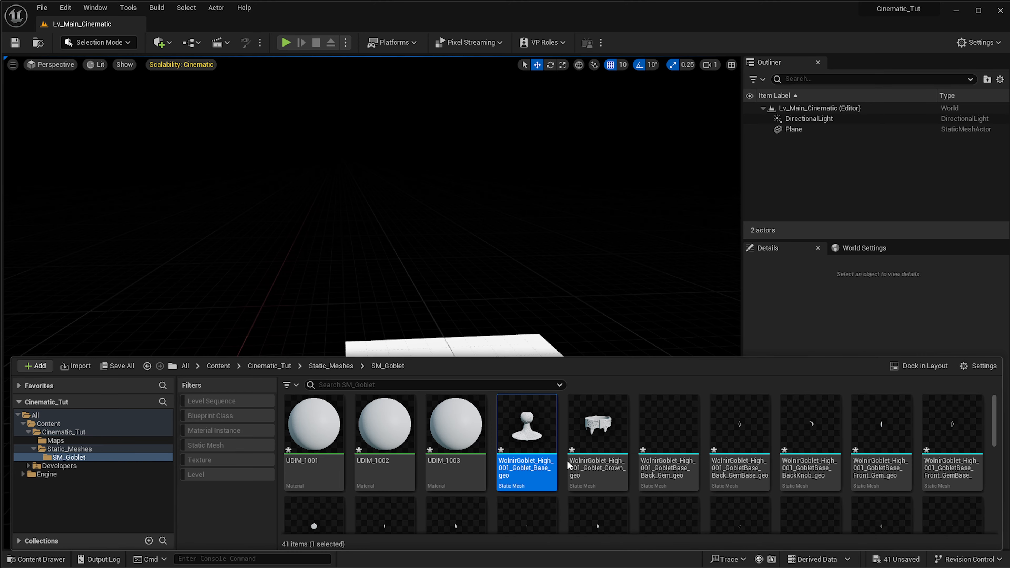
scroll(573, 462, "down", 2)
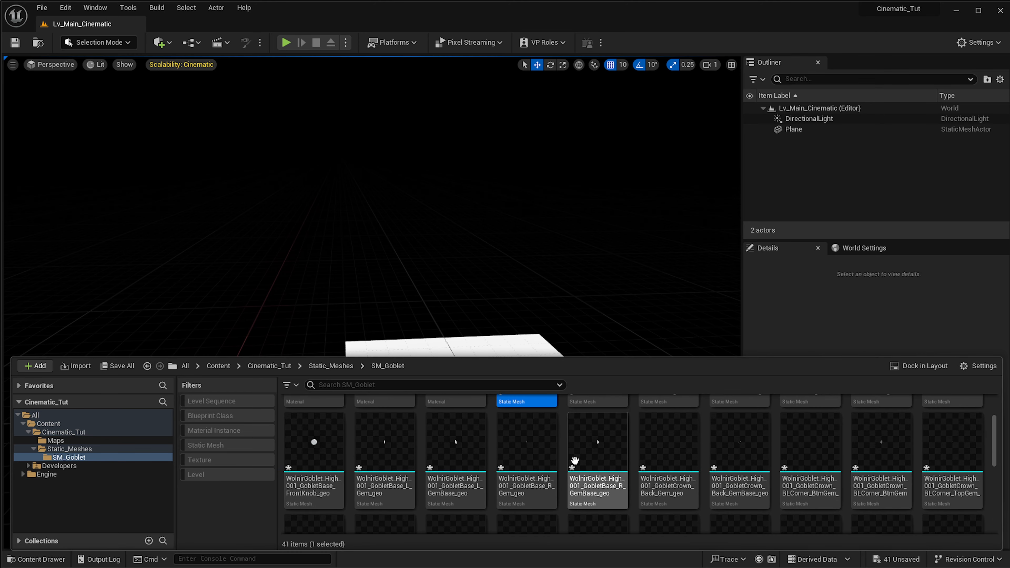
scroll(575, 461, "down", 7)
scroll(578, 461, "up", 3)
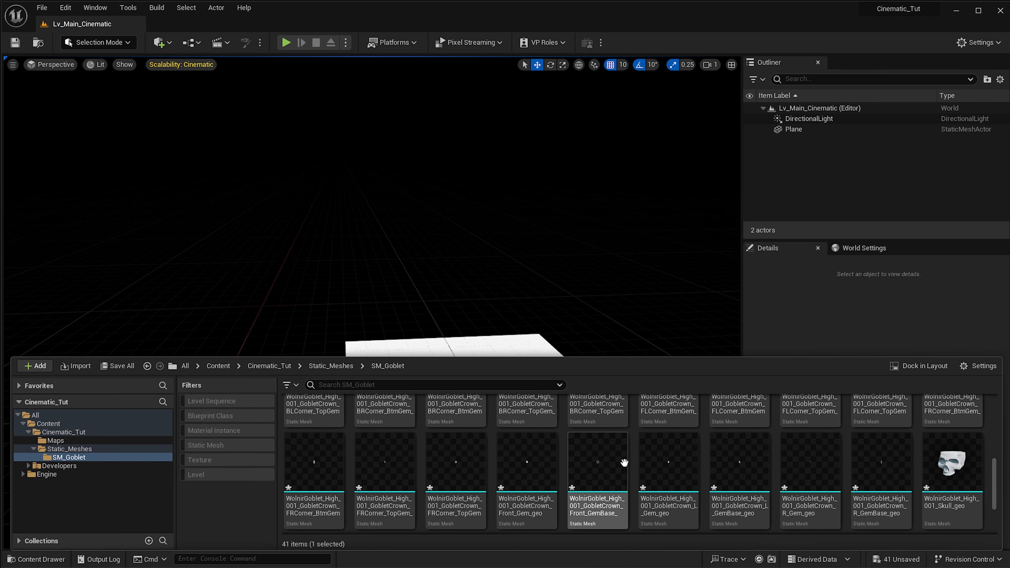
Launch Blender 3.6, dismiss its splash screen and enlarge its window to fill the screen.
key("super")
type("blender 3.6")
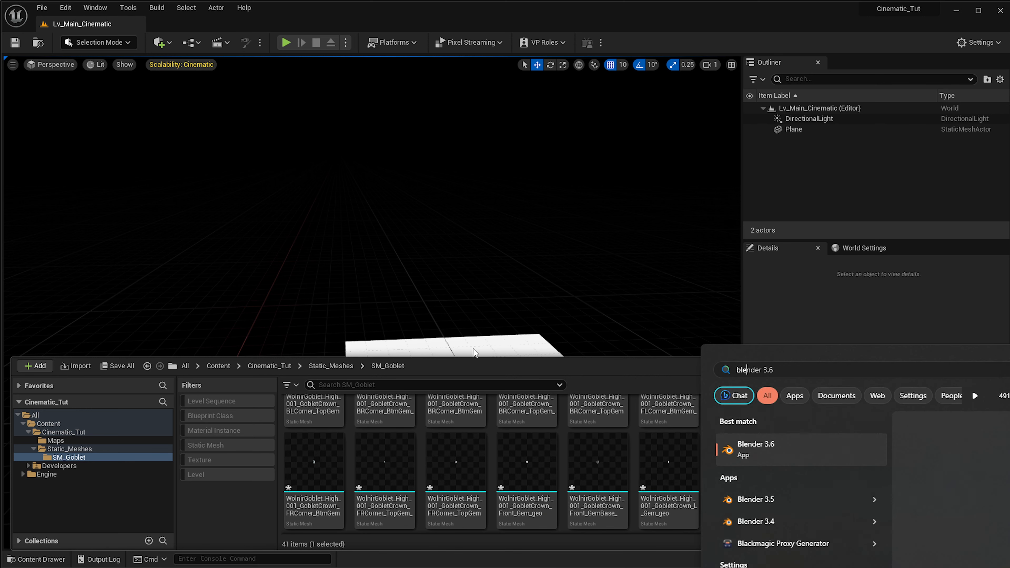
key("Return")
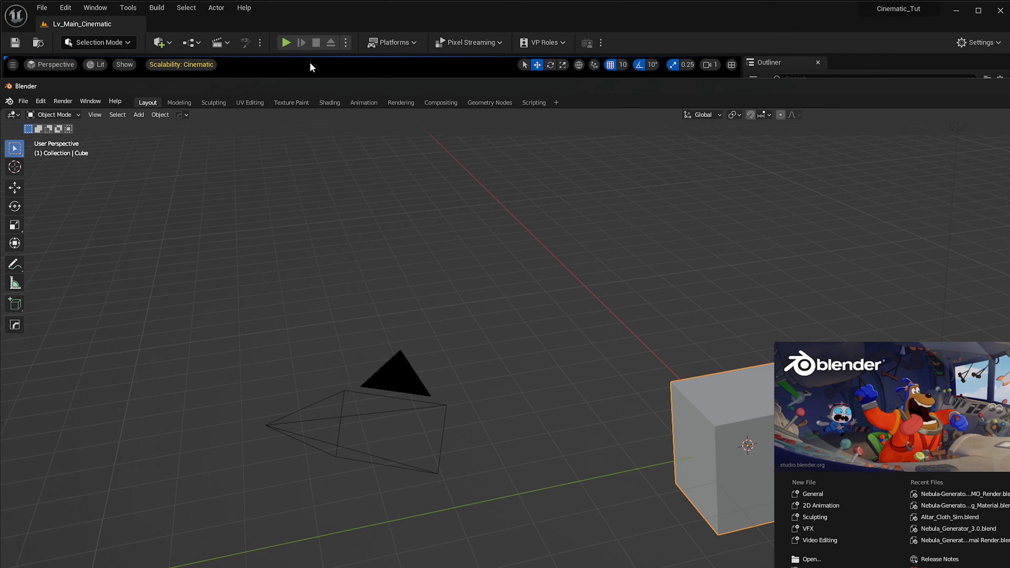
left_click_drag(311, 64, 424, 124)
key("alt+Tab")
left_click_drag(494, 93, 27, 71)
left_click(880, 481)
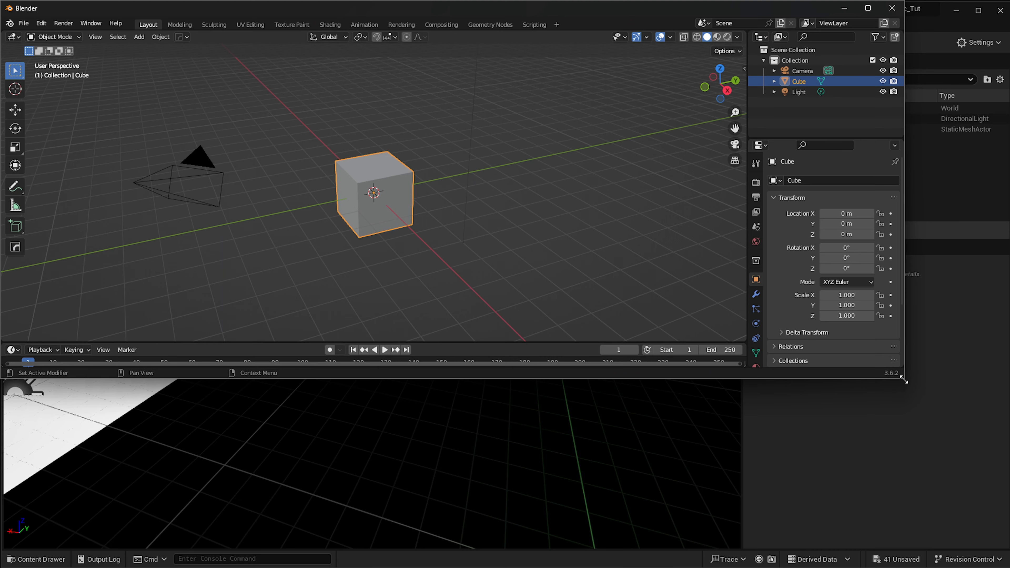
left_click_drag(903, 380, 1009, 567)
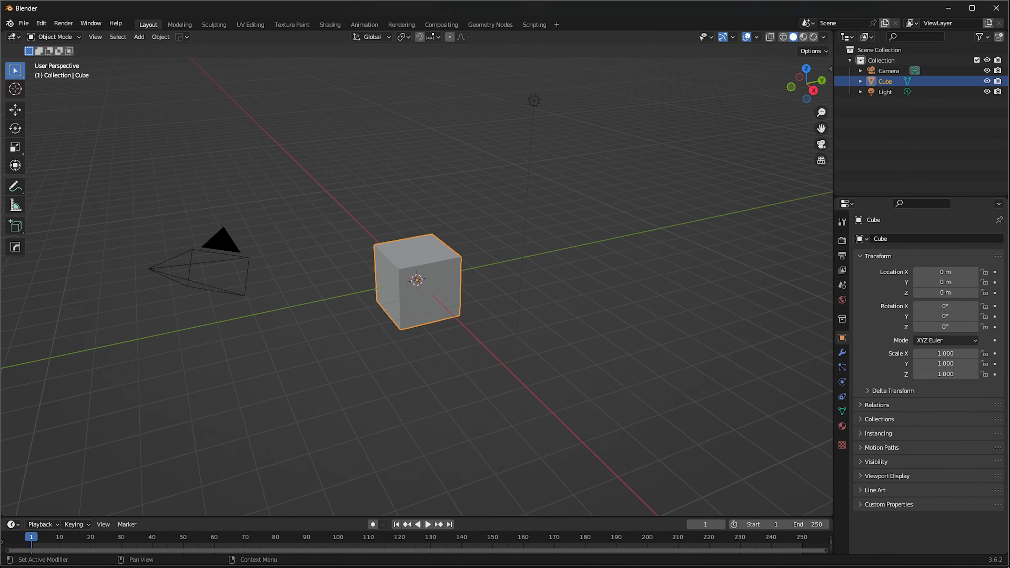
Delete the default camera, cube and light from the scene.
scroll(591, 196, "down", 3)
key("a")
key("x")
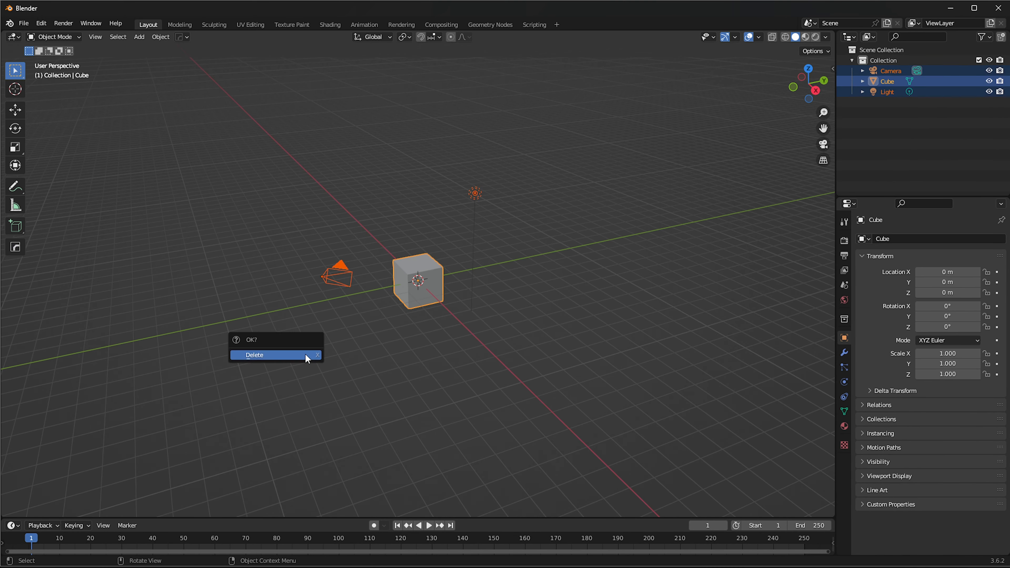
left_click(307, 359)
Copy the path of the WolnirGoblet_SketchFab folder from File Explorer and return to Blender.
left_click(24, 23)
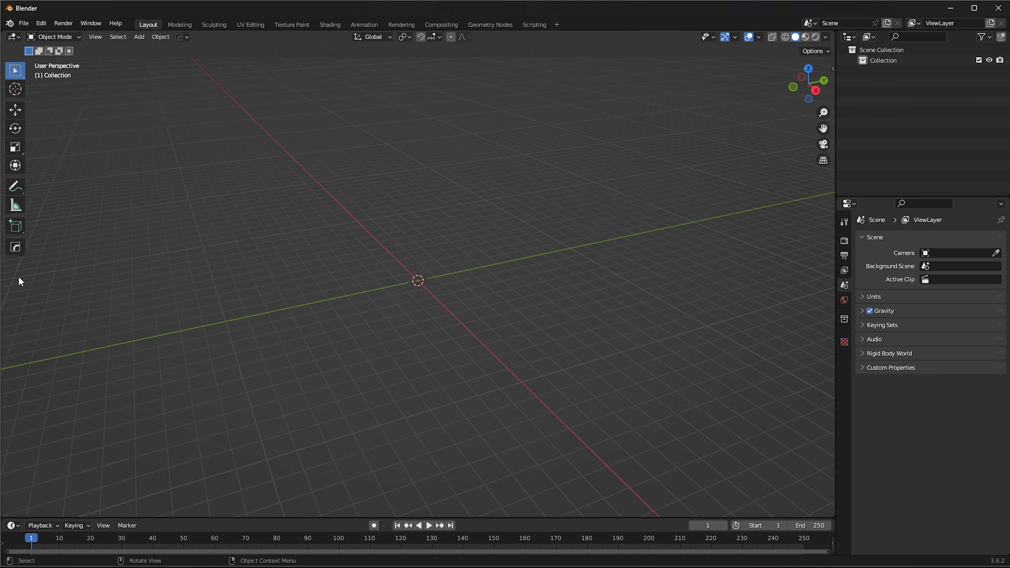
key("alt+Tab")
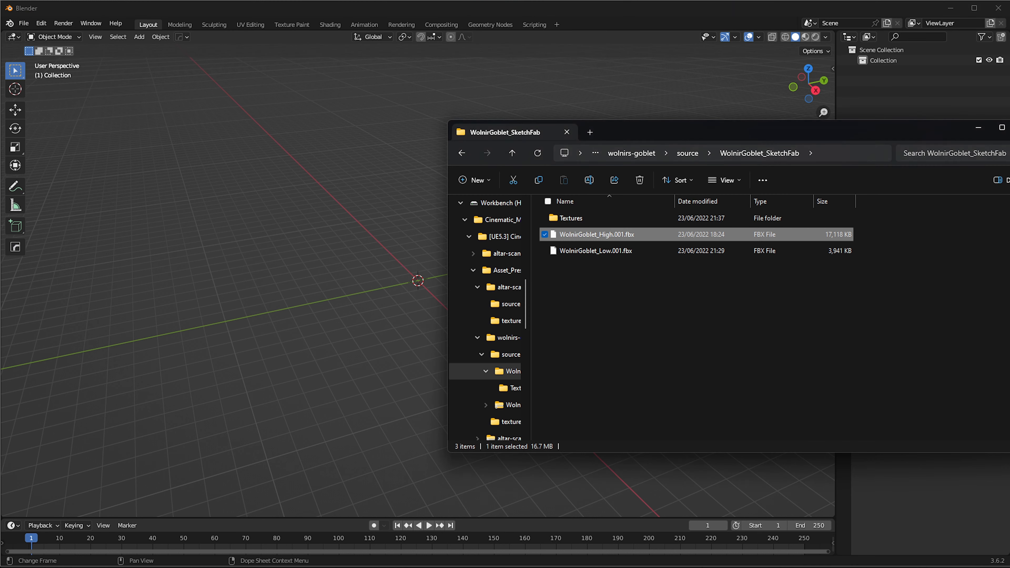
left_click(846, 157)
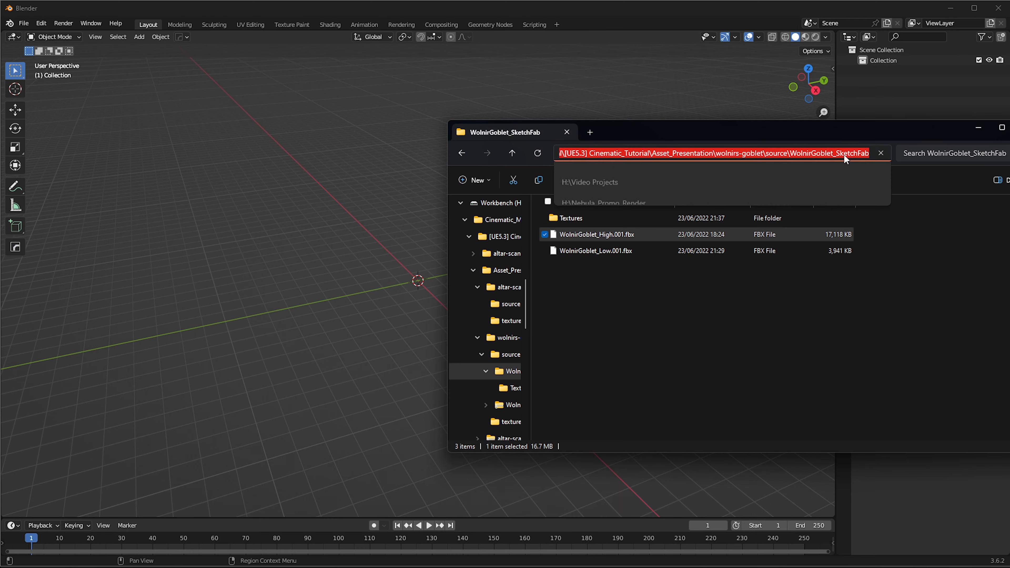
key("alt+Tab")
Import WolnirGoblet_High.001.fbx from the copied WolnirGoblet_SketchFab folder path as FBX.
left_click(24, 24)
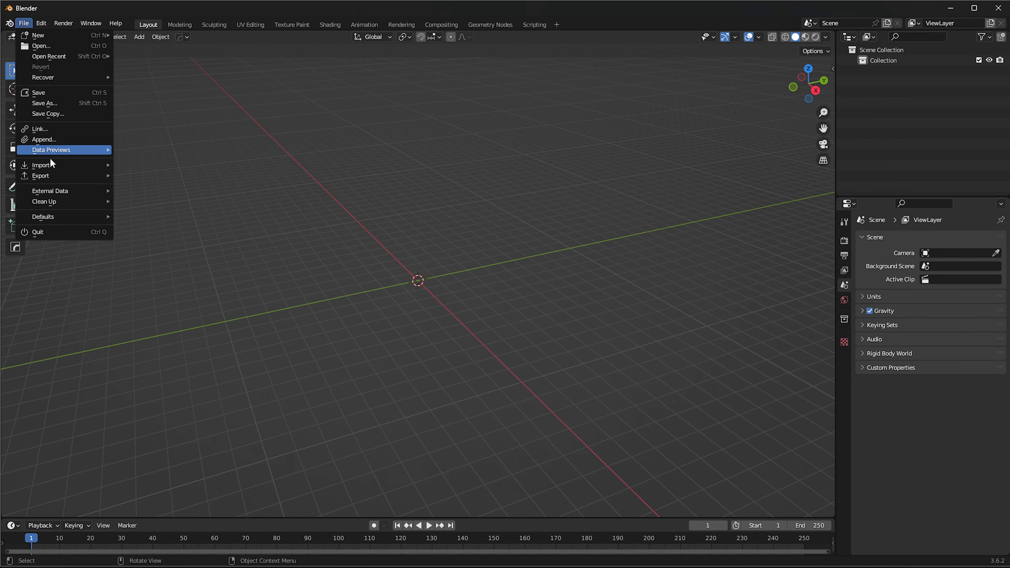
mouse_move(79, 164)
left_click(144, 280)
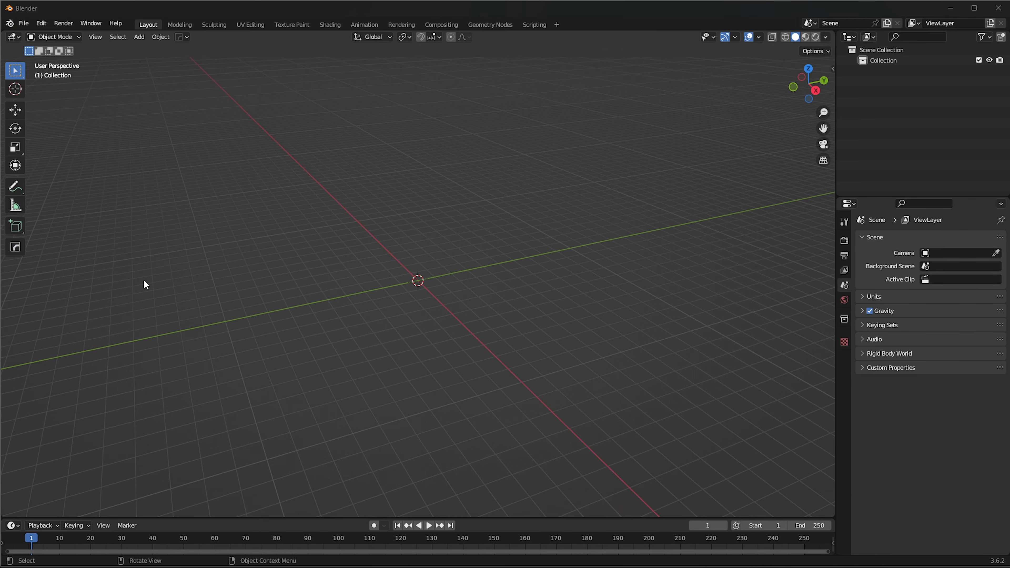
left_click(480, 151)
key("ctrl+v")
key("Return")
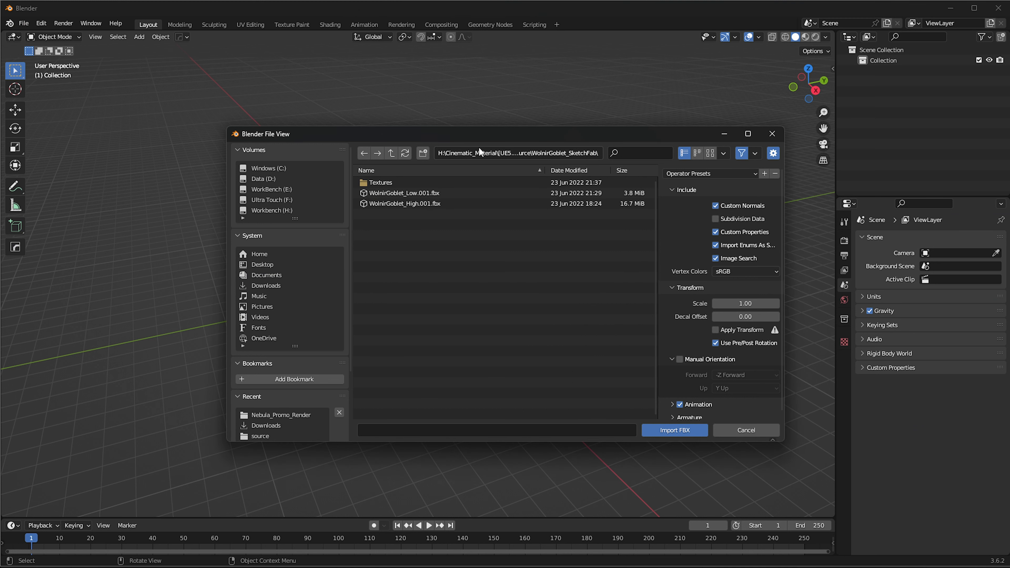
left_click(404, 203)
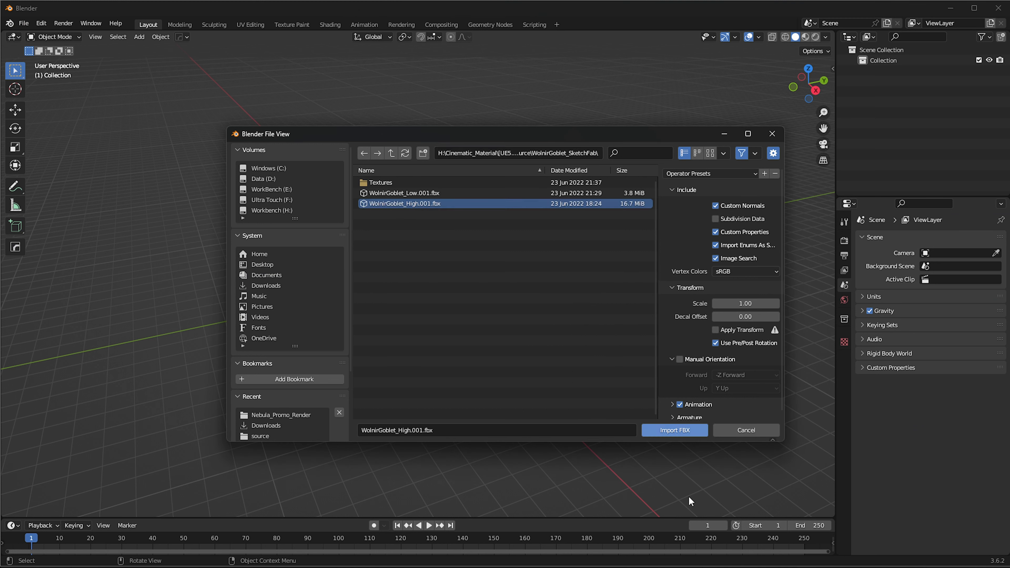
left_click(682, 434)
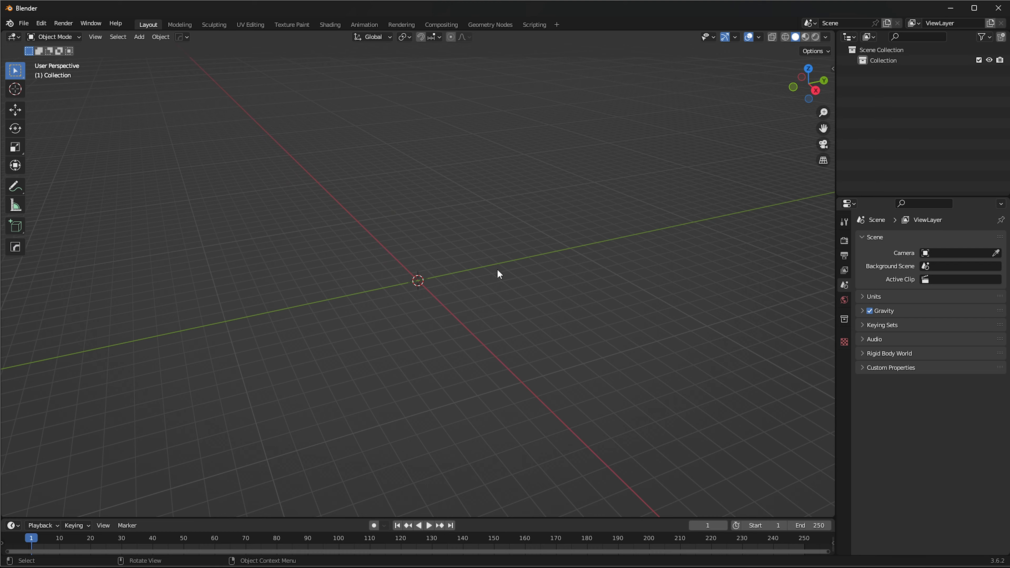
Examine the imported goblet's object hierarchy, expanding the base, crown and GobletBase_Gems_grp and locating the front base gem on the model.
middle_click_drag(512, 258, 573, 213)
key("KP_Decimal")
scroll(475, 253, "up", 4)
left_click(510, 232)
left_click(863, 72)
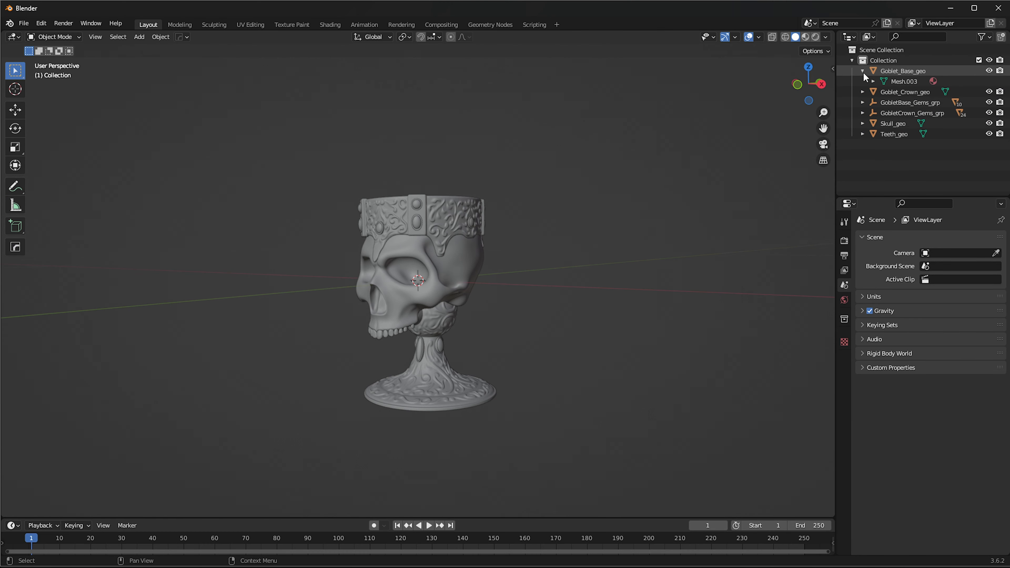
left_click(863, 92)
left_click(863, 113)
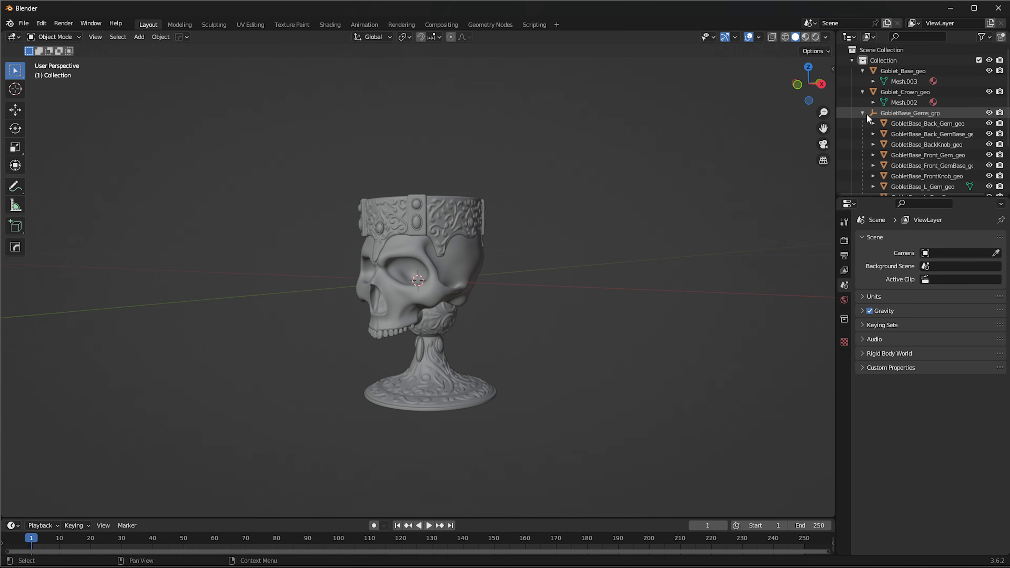
scroll(875, 113, "down", 3)
left_click(922, 92)
middle_click_drag(462, 287, 521, 289)
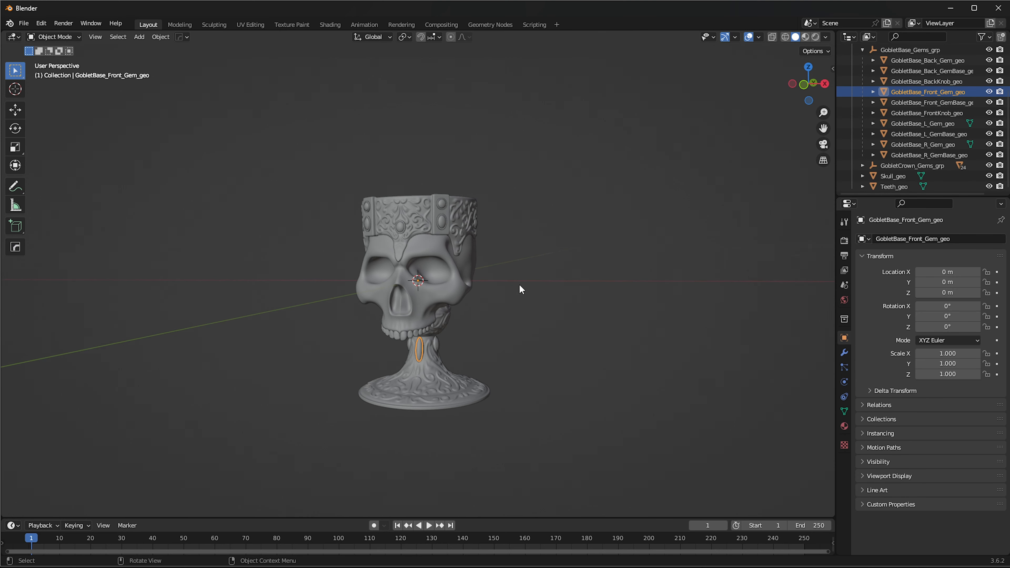
Examine the parts in GobletCrown_Gems_grp and the outlines of all goblet objects from several sides.
scroll(521, 289, "up", 3)
left_click(864, 166)
scroll(867, 168, "down", 4)
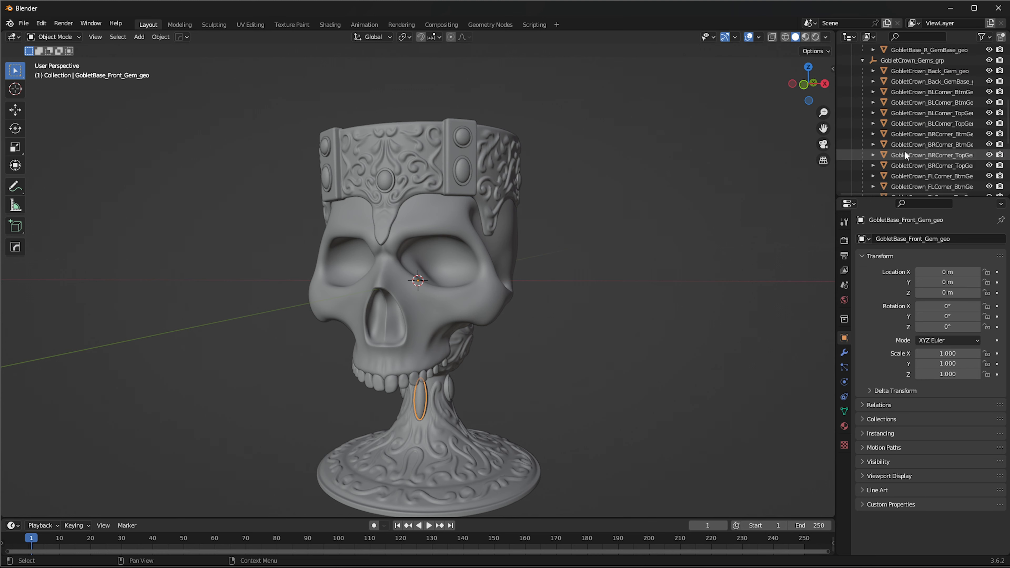
left_click(931, 156)
scroll(696, 303, "down", 4)
key("a")
middle_click_drag(377, 392, 384, 334)
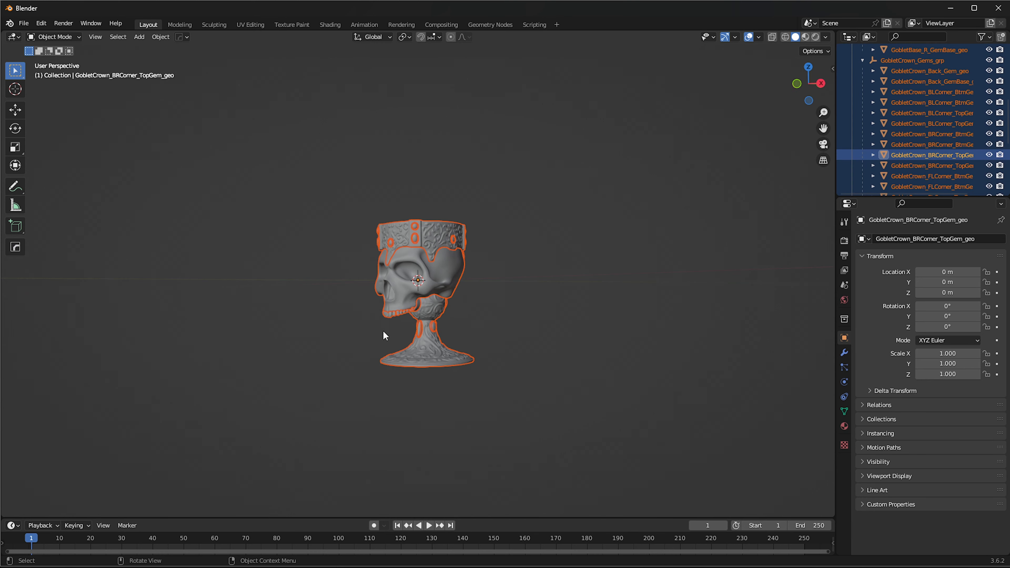
scroll(497, 310, "up", 5)
key("alt+a")
scroll(580, 291, "down", 1)
middle_click_drag(581, 286, 536, 261)
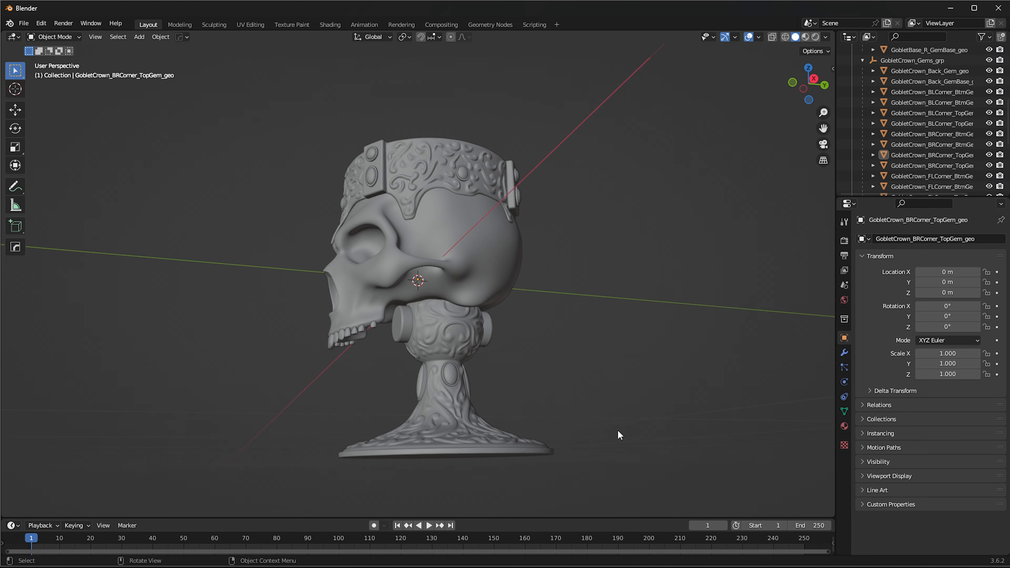
Join the goblet base with its gems, gem bases and knobs into one object.
left_click_drag(587, 416, 438, 466)
middle_click_drag(541, 398, 514, 396)
left_click_drag(536, 327, 477, 418)
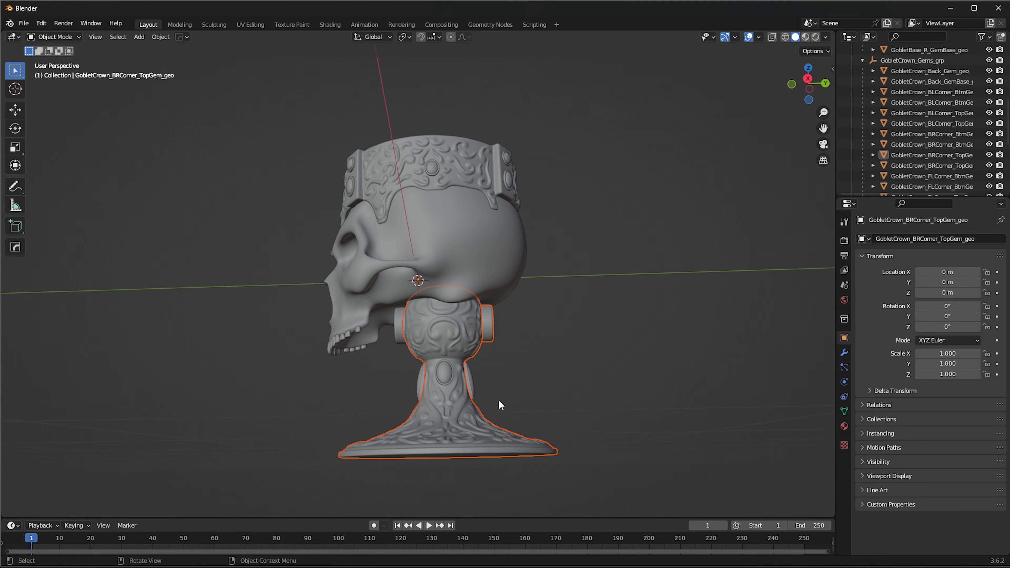
middle_click_drag(500, 405, 478, 378)
left_click_drag(552, 363, 446, 453)
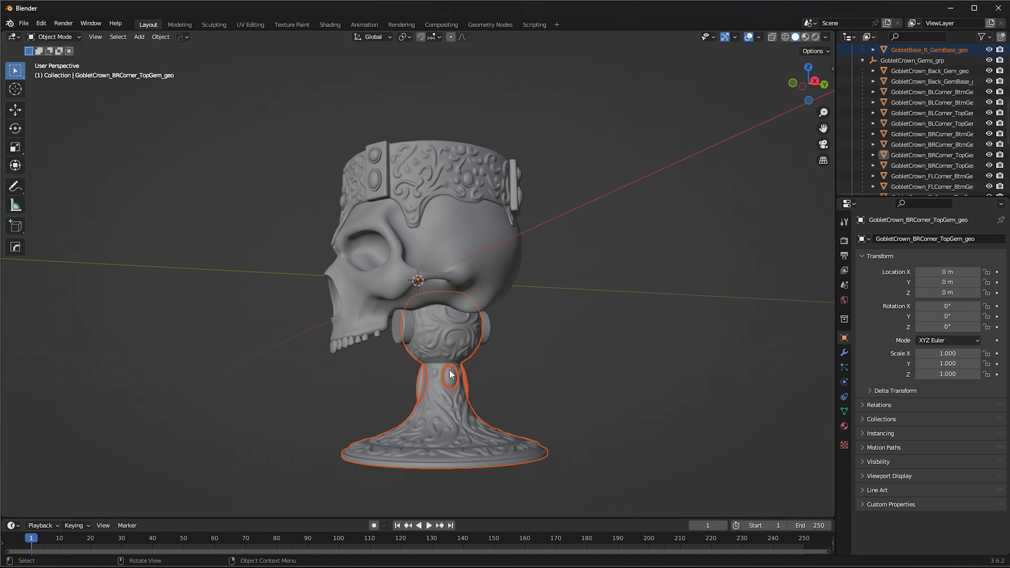
left_click(404, 339, "shift")
key("g")
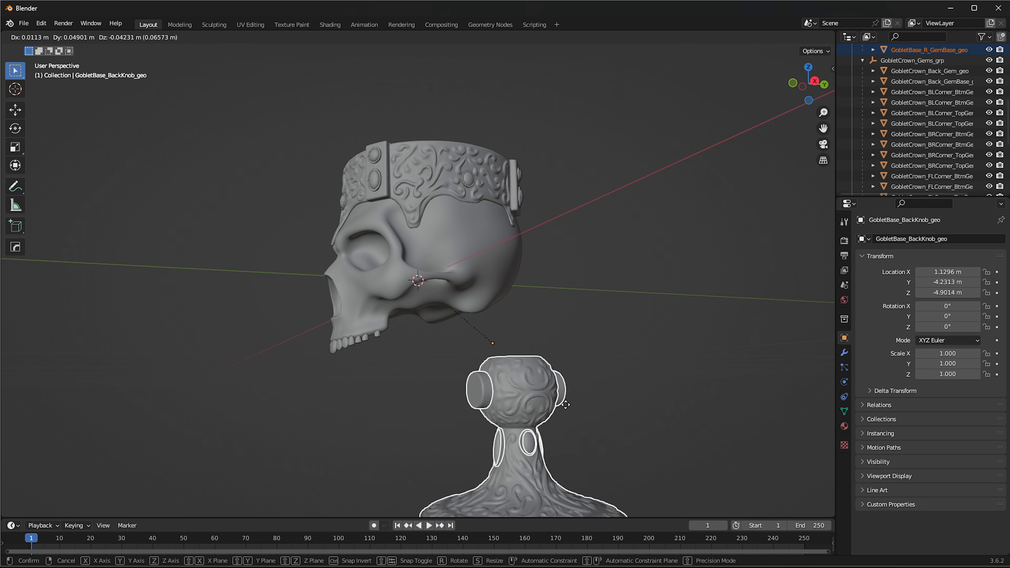
key("Escape")
key("ctrl+j")
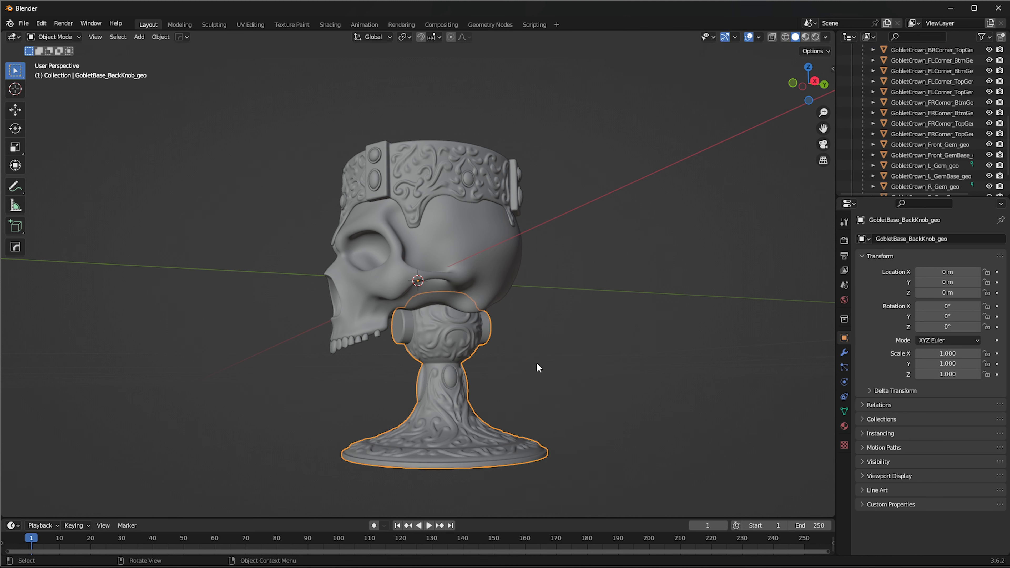
key("g")
key("Escape")
Join the skull and the teeth into one object.
left_click(366, 294)
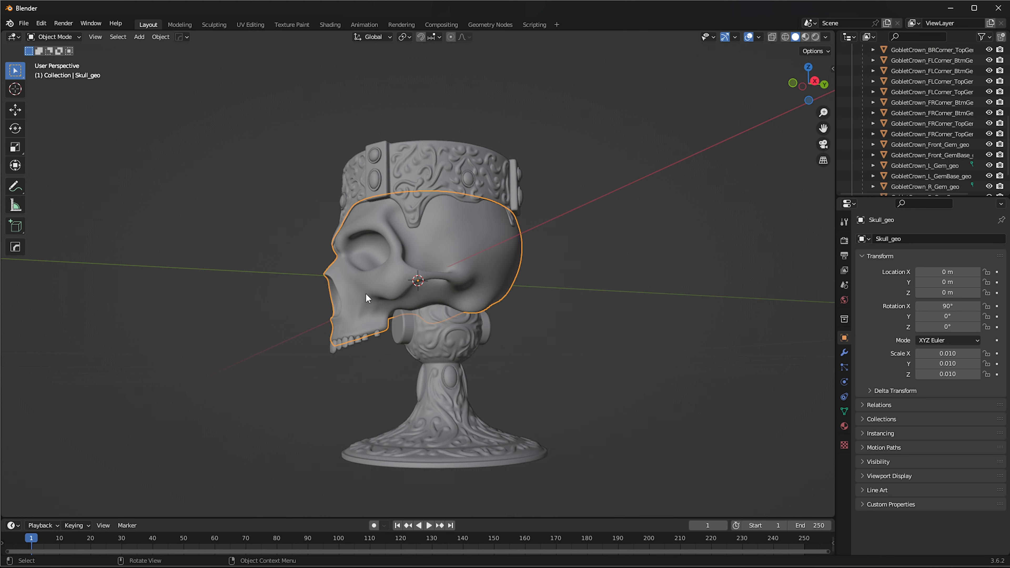
left_click(349, 350, "shift")
key("g")
key("Escape")
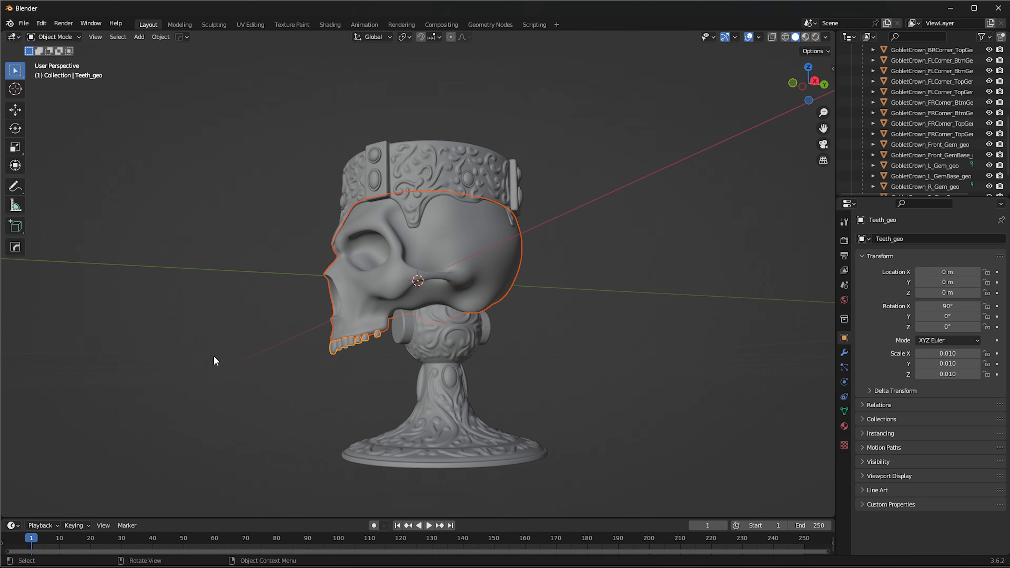
middle_click_drag(214, 357, 398, 363)
key("g")
key("Escape")
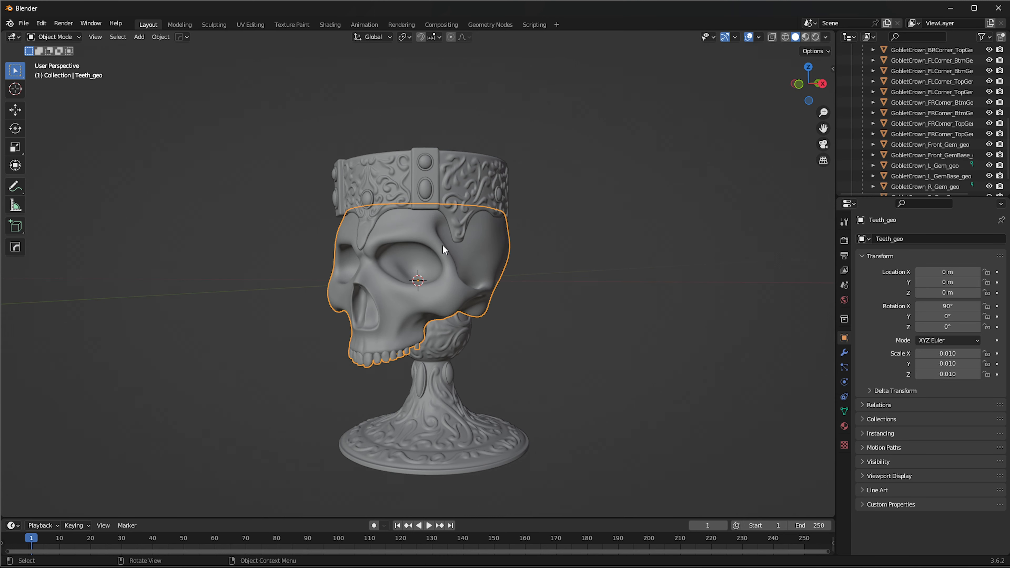
Join the goblet crown with all its gems and gem bases into one object.
left_click(427, 189)
left_click_drag(604, 115, 438, 163)
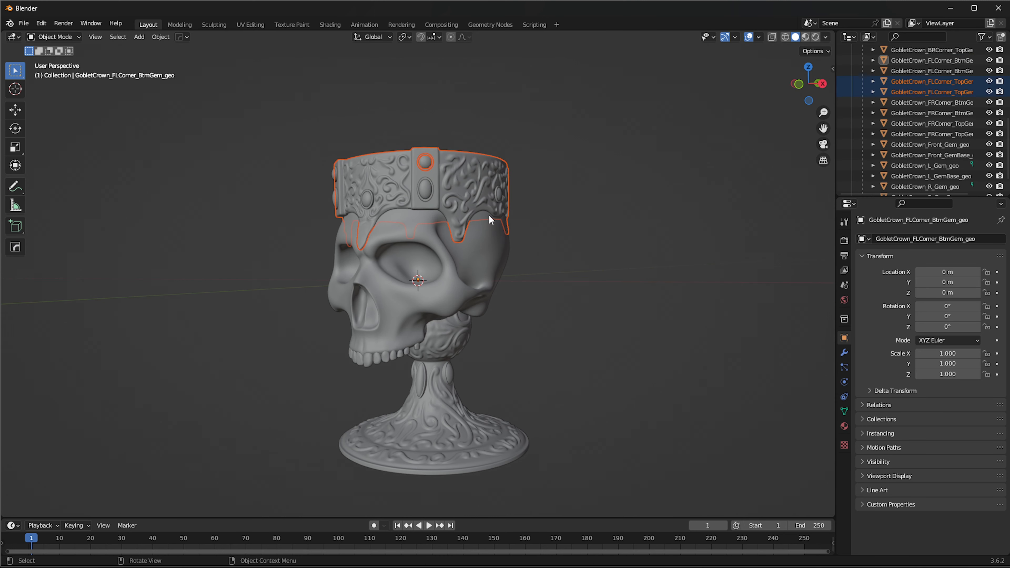
key("g")
key("Escape")
key("KP_1")
left_click_drag(613, 137, 267, 211)
key("g")
key("Escape")
middle_click_drag(234, 141, 298, 227)
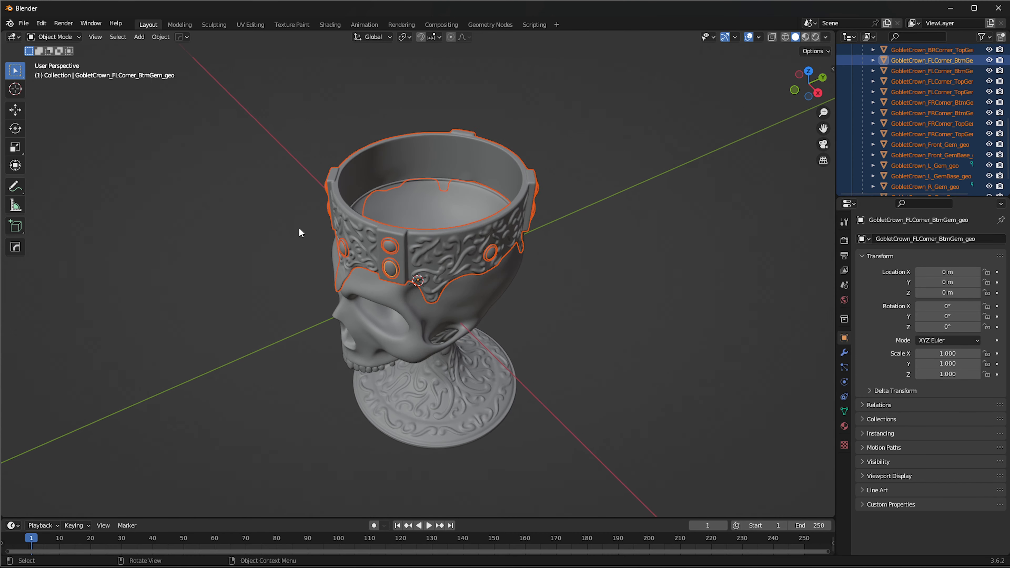
key("g")
key("Escape")
key("ctrl+j")
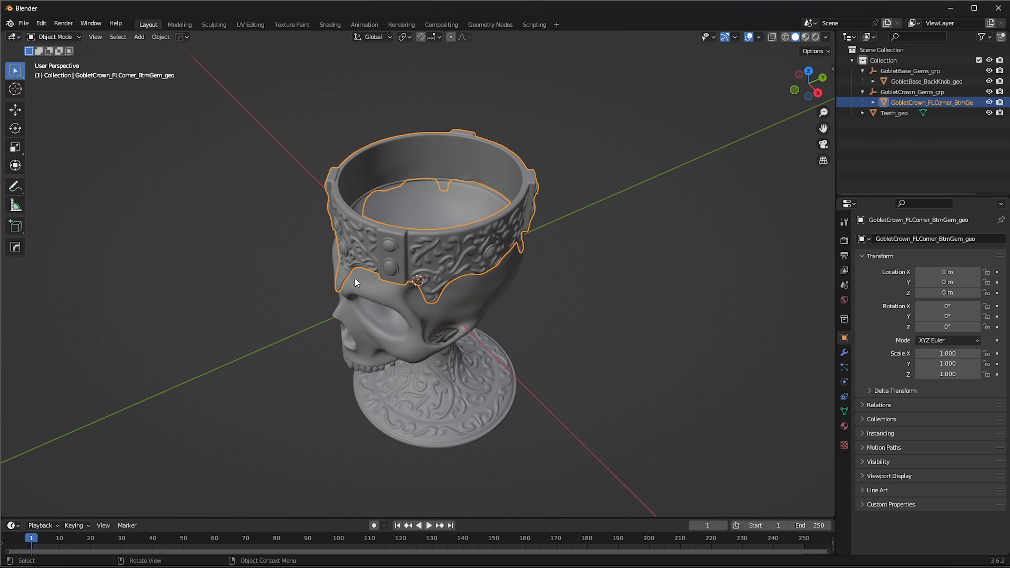
Check that the crown, base and skull are separate joined objects by selecting and test-moving them, cancelling each move.
left_click(392, 306)
left_click(437, 311)
left_click(421, 232)
left_click(445, 309)
middle_click_drag(445, 310, 468, 266)
left_click(465, 219)
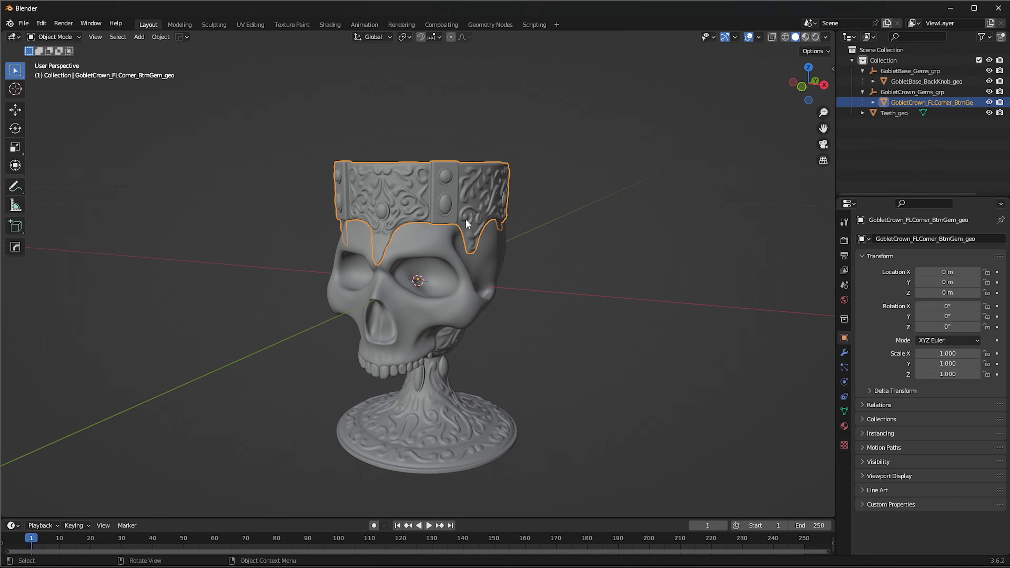
key("g")
key("Escape")
key("g")
key("Escape")
key("ctrl+i")
key("g")
key("Escape")
left_click(468, 299)
key("g")
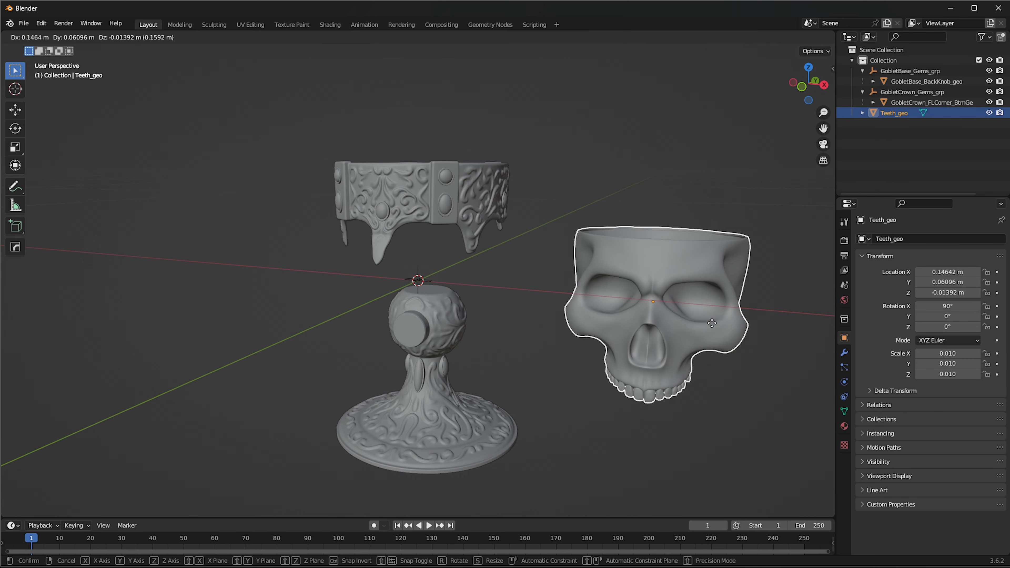
key("Escape")
Examine the complete goblet from several sides with all of its joined parts selected together.
middle_click_drag(468, 343, 429, 202)
scroll(337, 249, "down", 5)
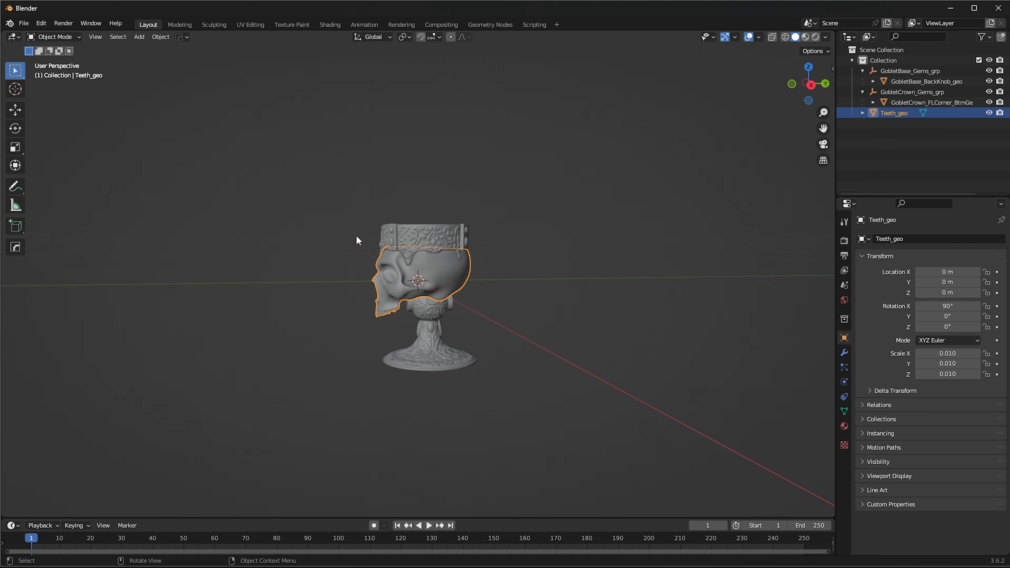
left_click_drag(354, 199, 477, 404)
scroll(489, 384, "up", 7)
middle_click_drag(512, 349, 570, 316)
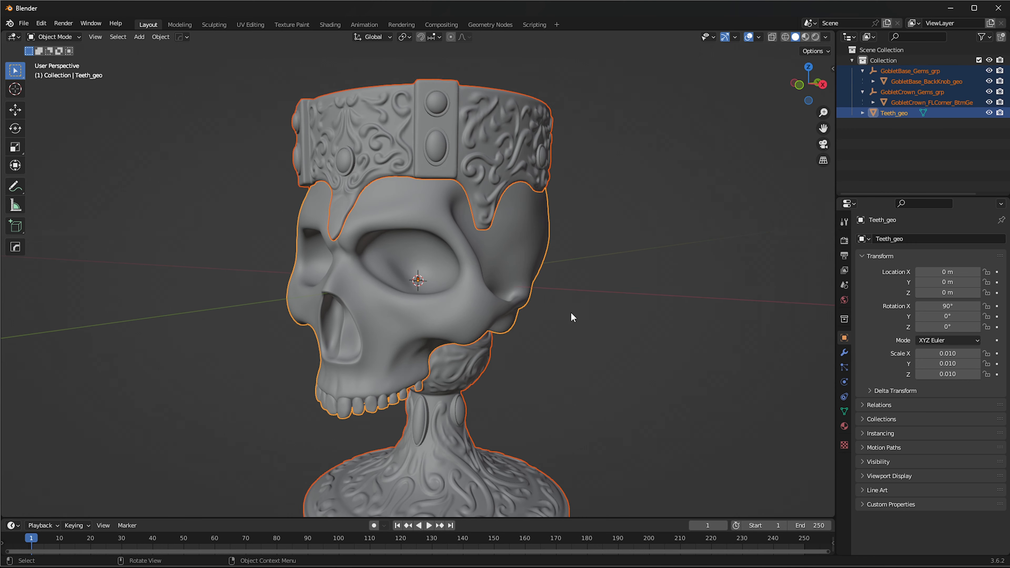
scroll(539, 230, "down", 3)
left_click(624, 289)
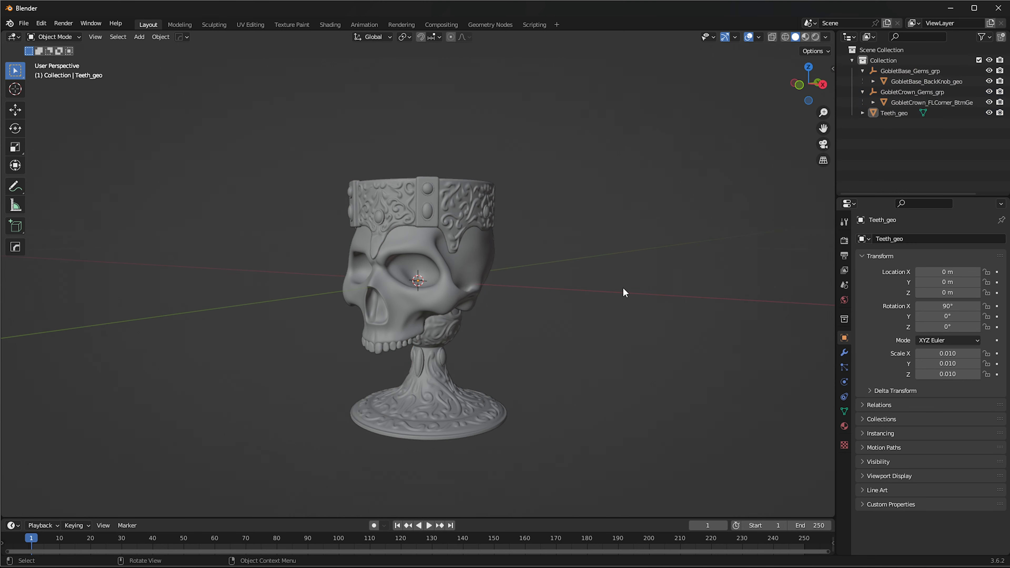
middle_click_drag(476, 288, 416, 266)
left_click_drag(472, 148, 451, 416)
left_click(566, 348)
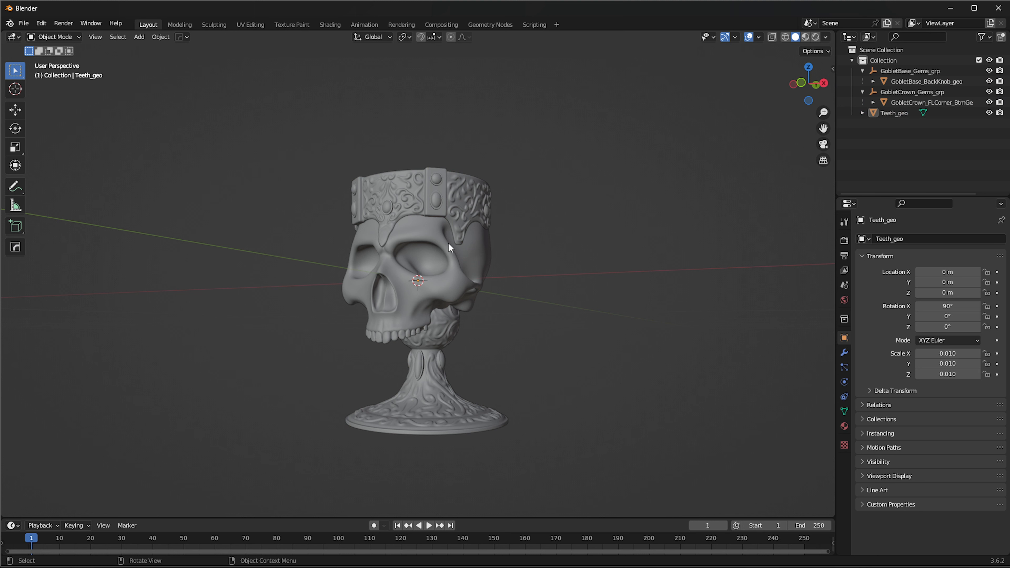
left_click_drag(503, 129, 422, 382)
left_click(538, 311)
left_click_drag(528, 161, 395, 464)
key("g")
right_click(397, 442)
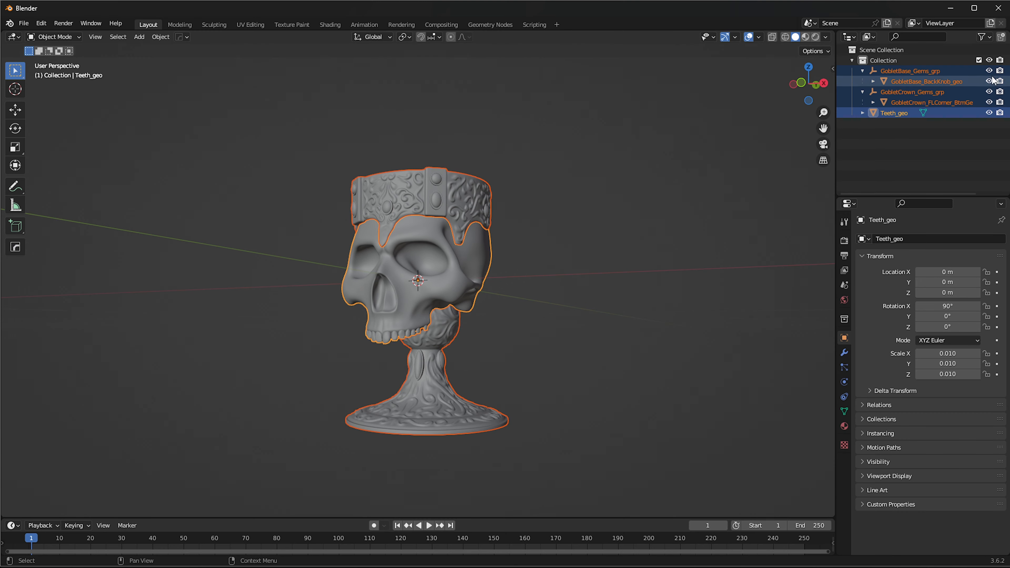
Close Blender without saving untitled.blend and look through the imported goblet meshes in Unreal Engine's SM_Goblet content folder.
left_click(1000, 8)
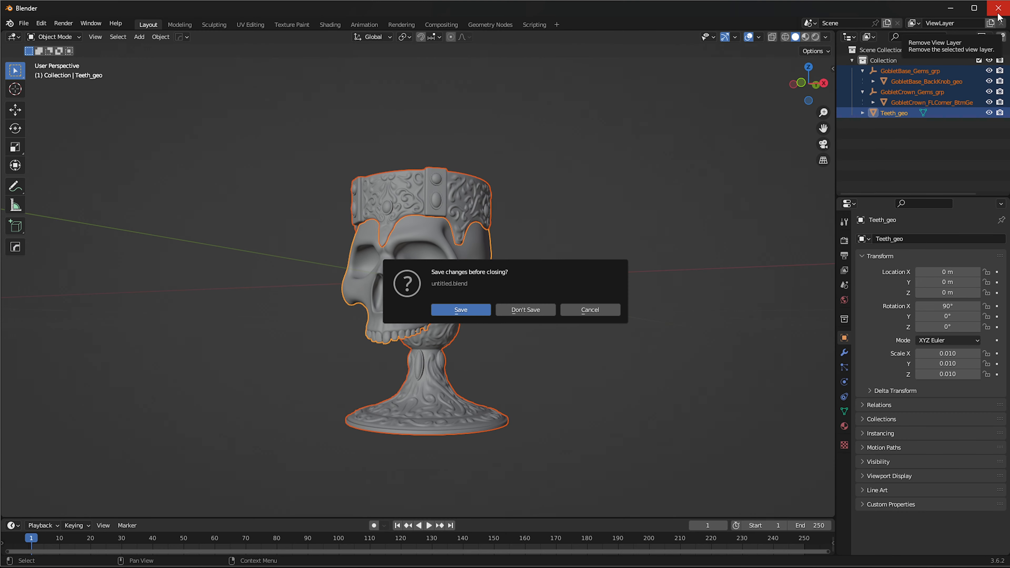
left_click(529, 315)
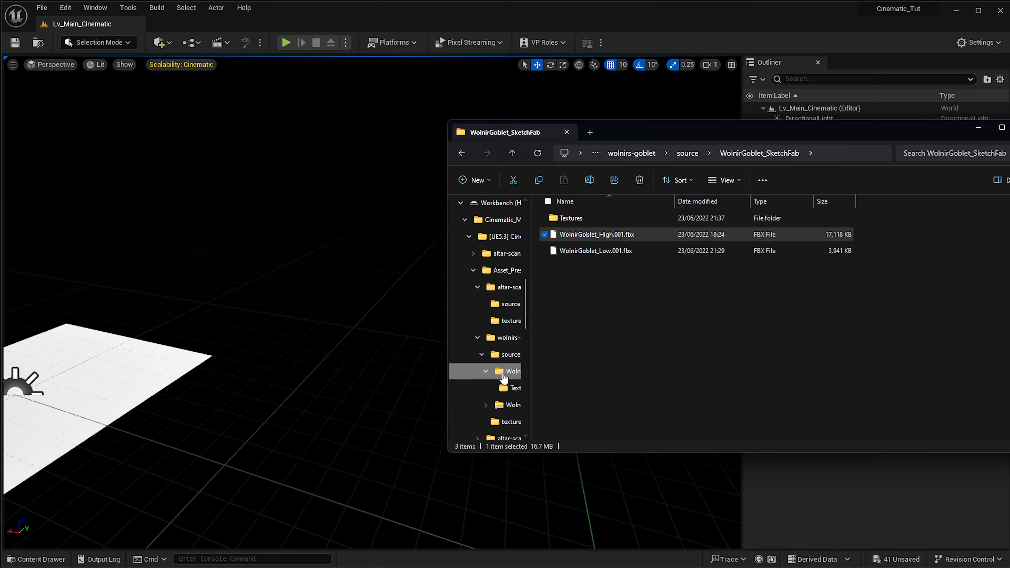
left_click(562, 36)
key("ctrl+space")
scroll(561, 511, "down", 2)
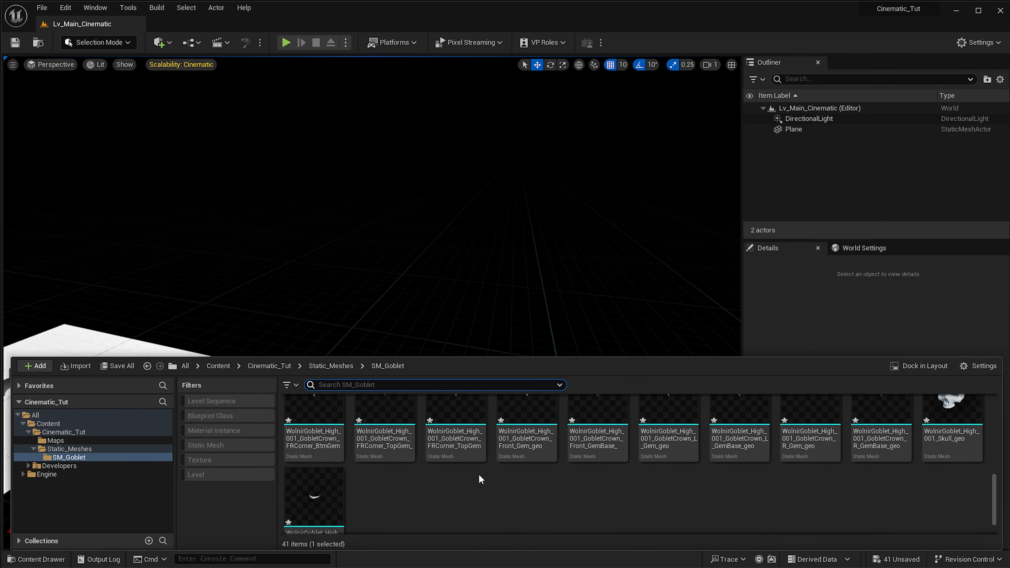
scroll(479, 479, "up", 5)
scroll(599, 449, "down", 5)
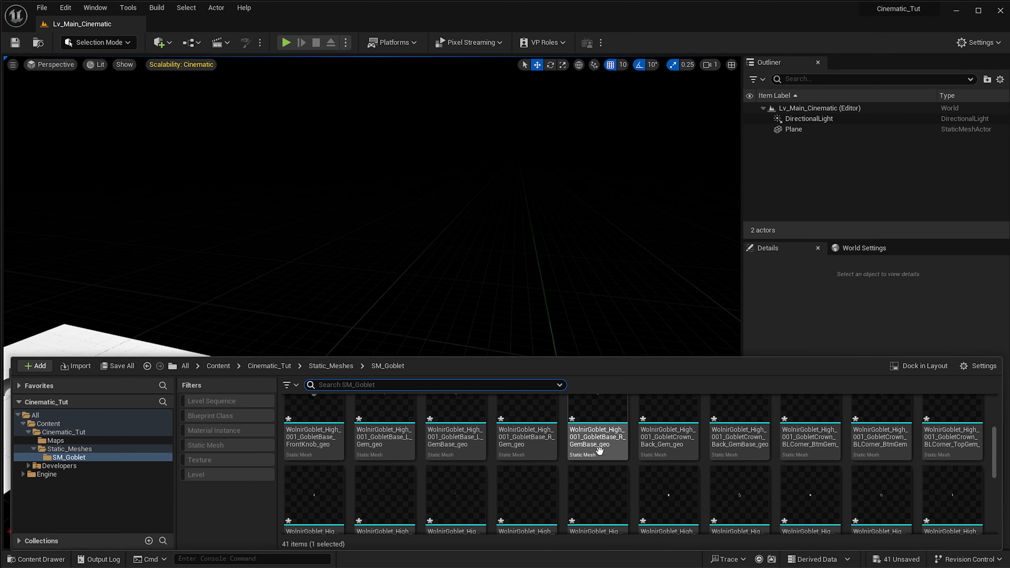
right_click(520, 488)
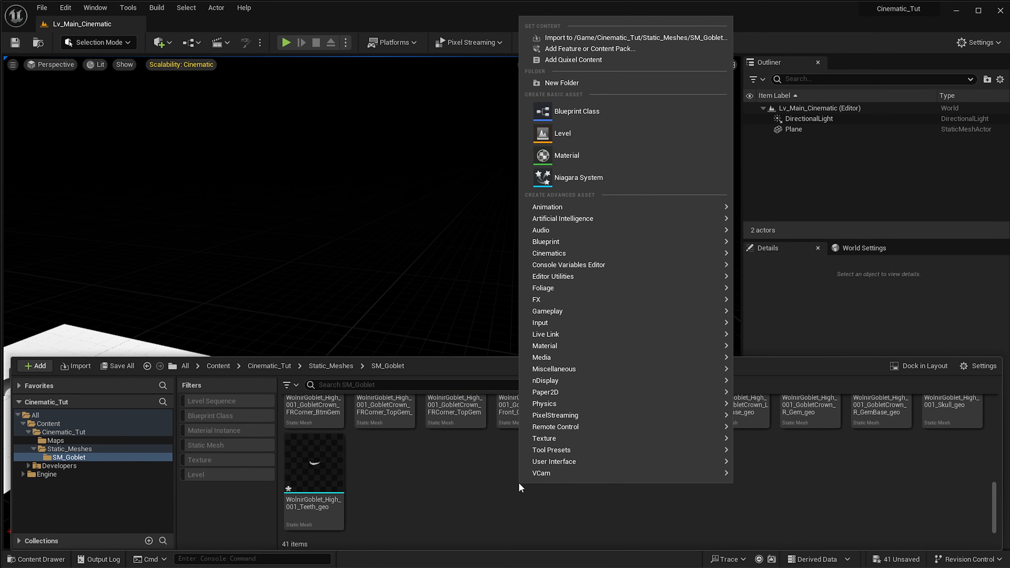
mouse_move(530, 405)
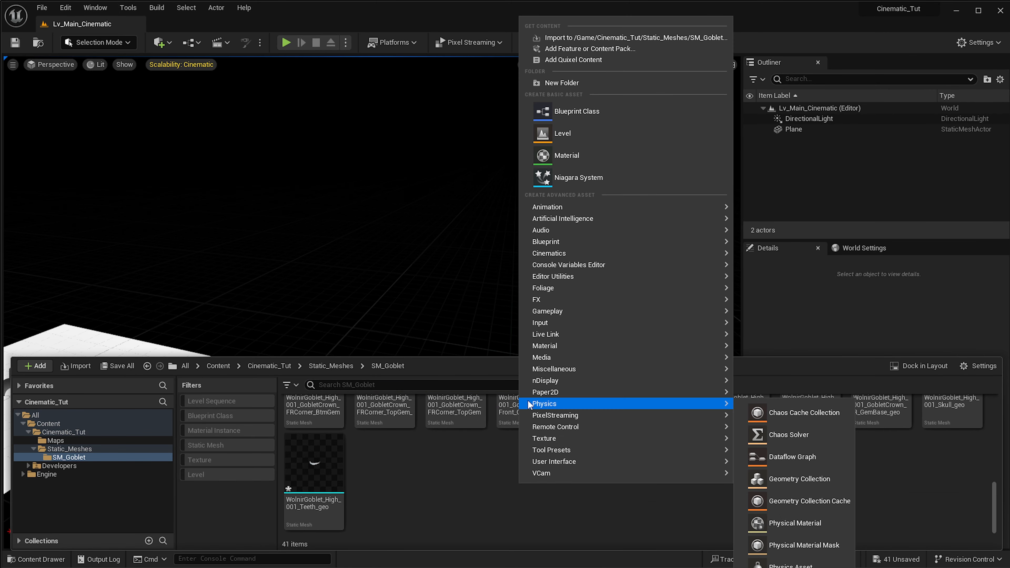
left_click(420, 514)
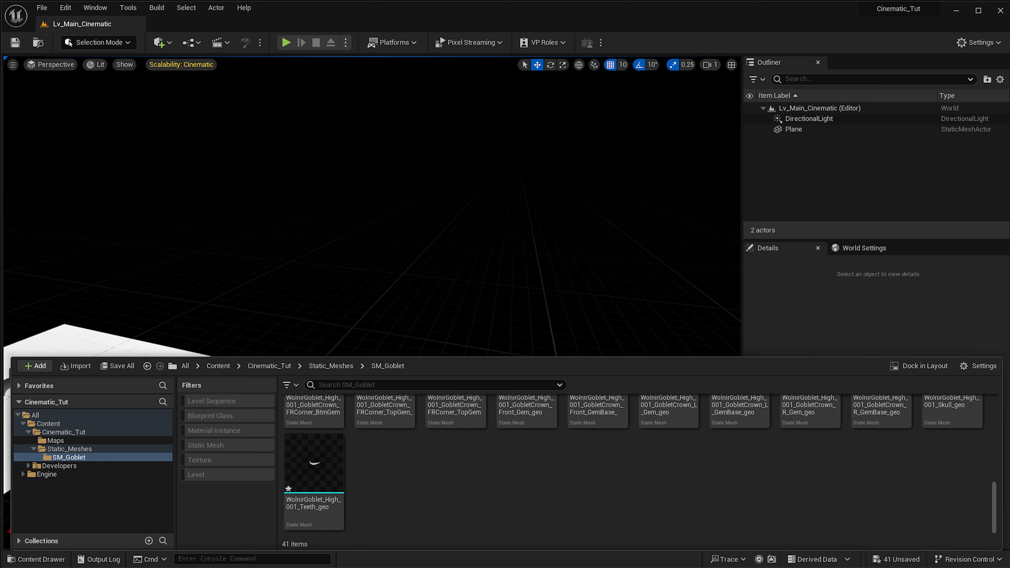
Create a Blueprint Class with parent class Actor in the SM_Goblet folder and name it BP_Goblet.
right_click(438, 483)
left_click(548, 115)
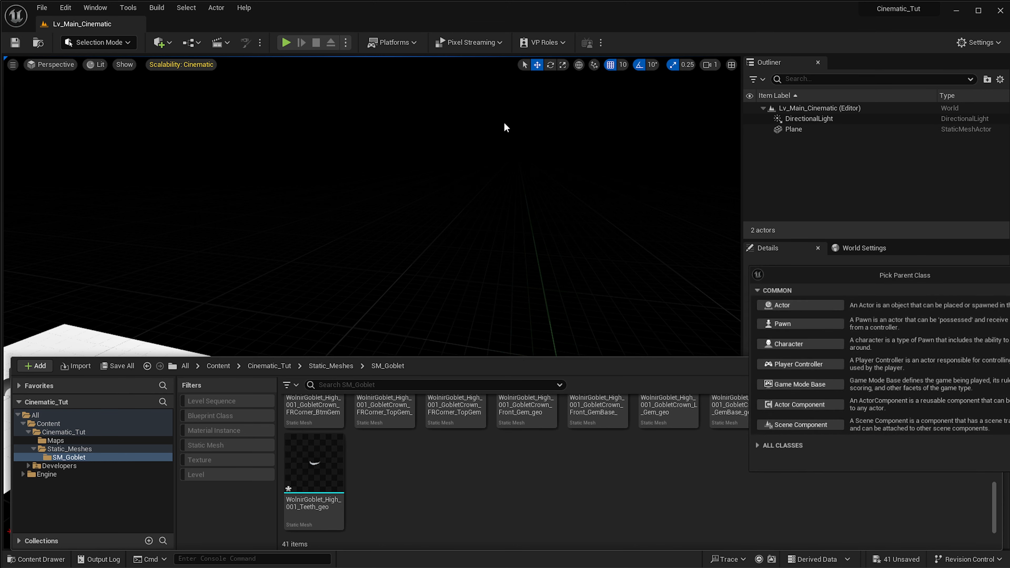
left_click(793, 306)
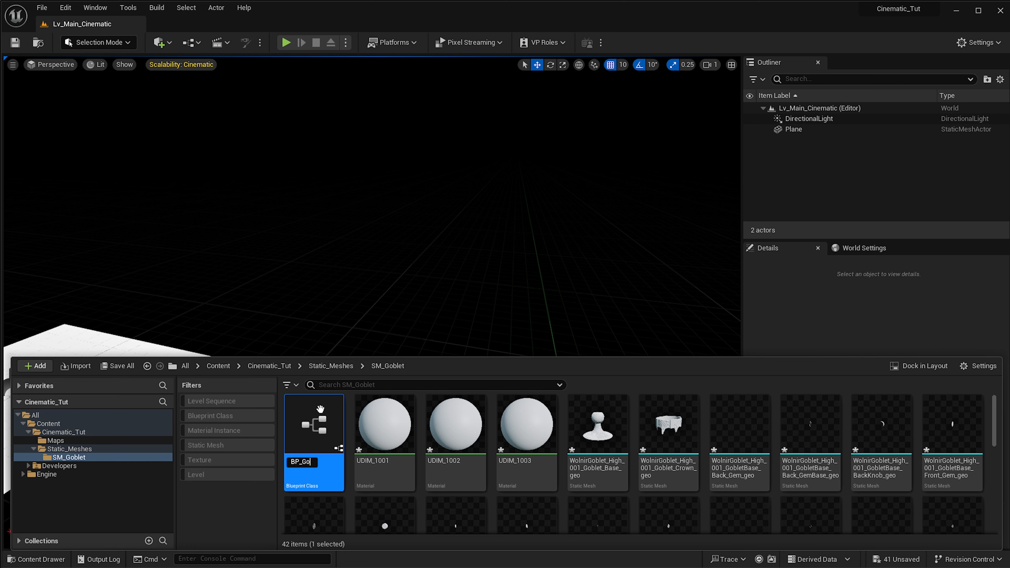
type("BP_Goblet")
key("Return")
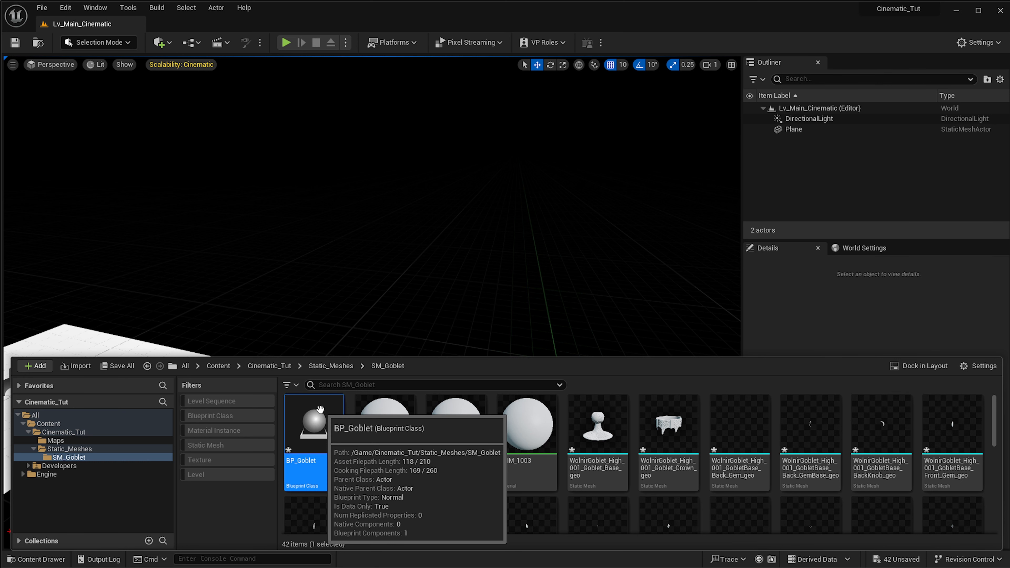
Open BP_Goblet for editing and dock its editor window beside the Lv_Main_Cinematic level.
left_click(411, 421)
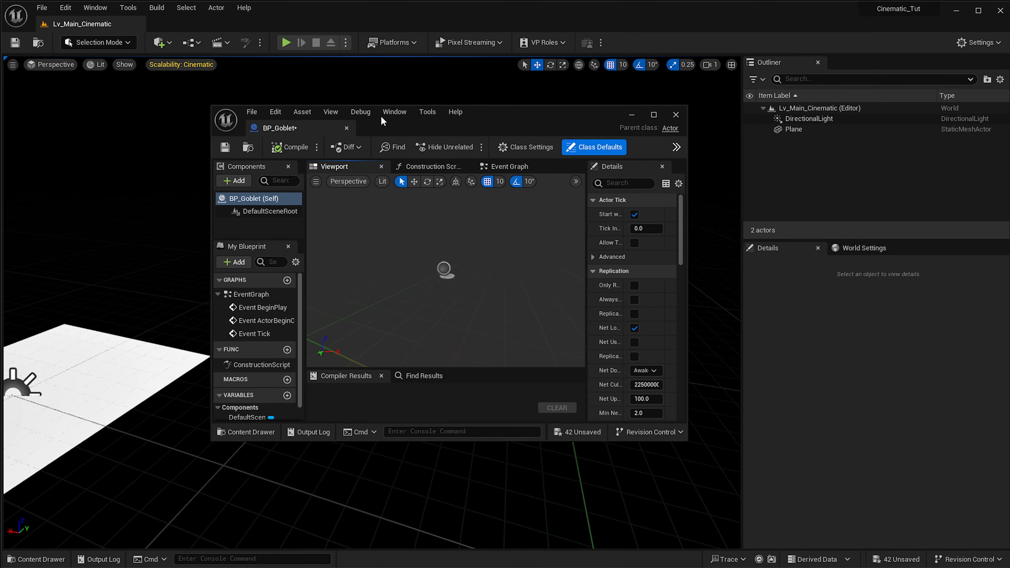
left_click_drag(280, 128, 197, 31)
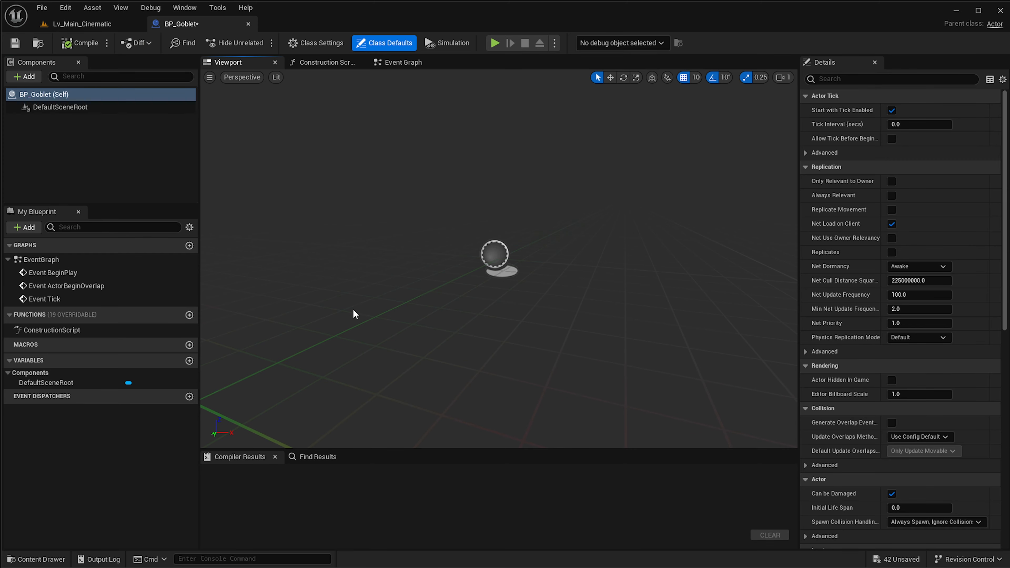
right_click_drag(514, 325, 522, 327)
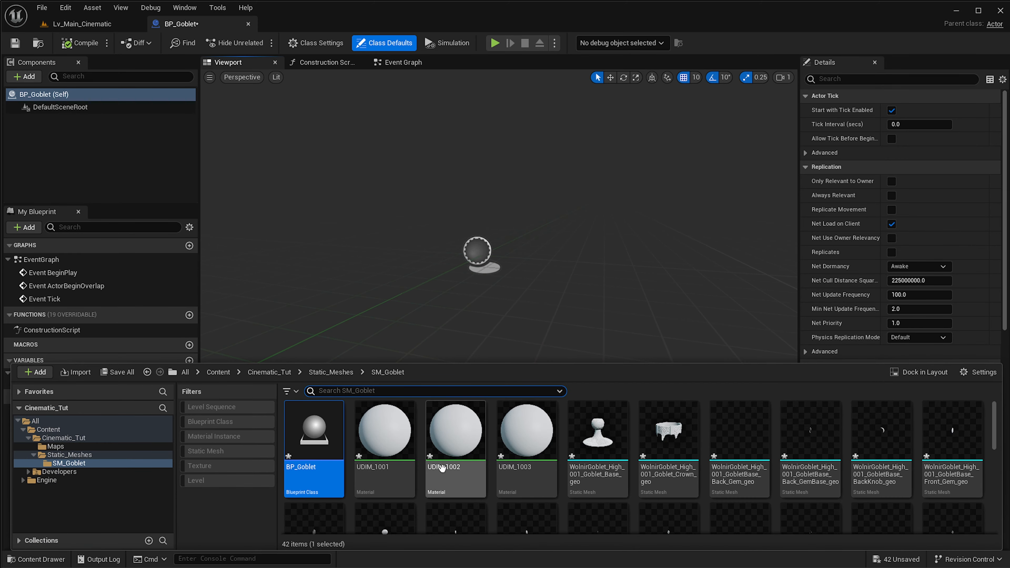
Add all WolnirGoblet_High_001 static meshes, from Goblet_Base_geo through Teeth_geo, as components of BP_Goblet.
left_click(591, 438)
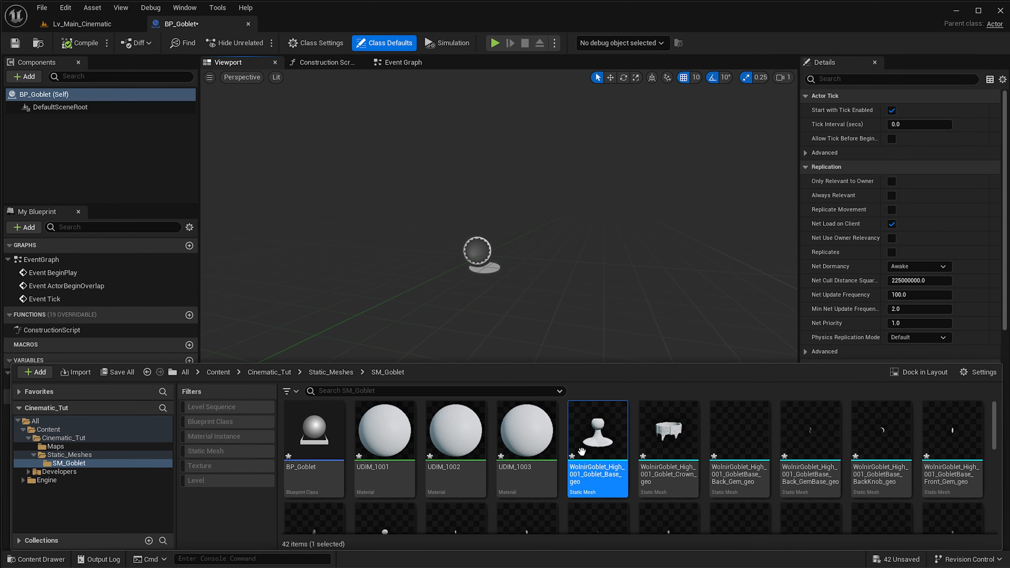
scroll(615, 442, "down", 10)
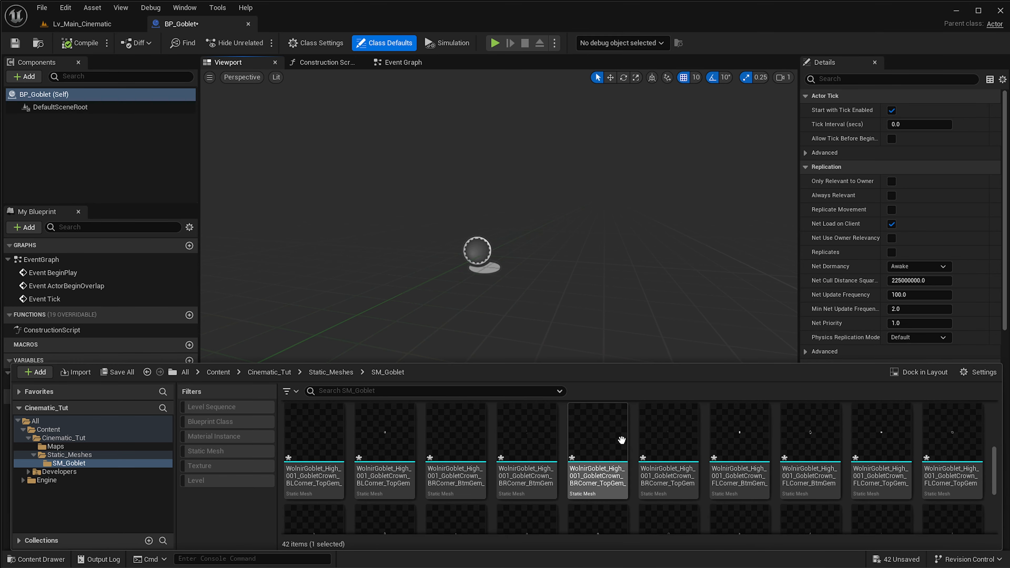
left_click(432, 458, "shift")
scroll(517, 457, "up", 10)
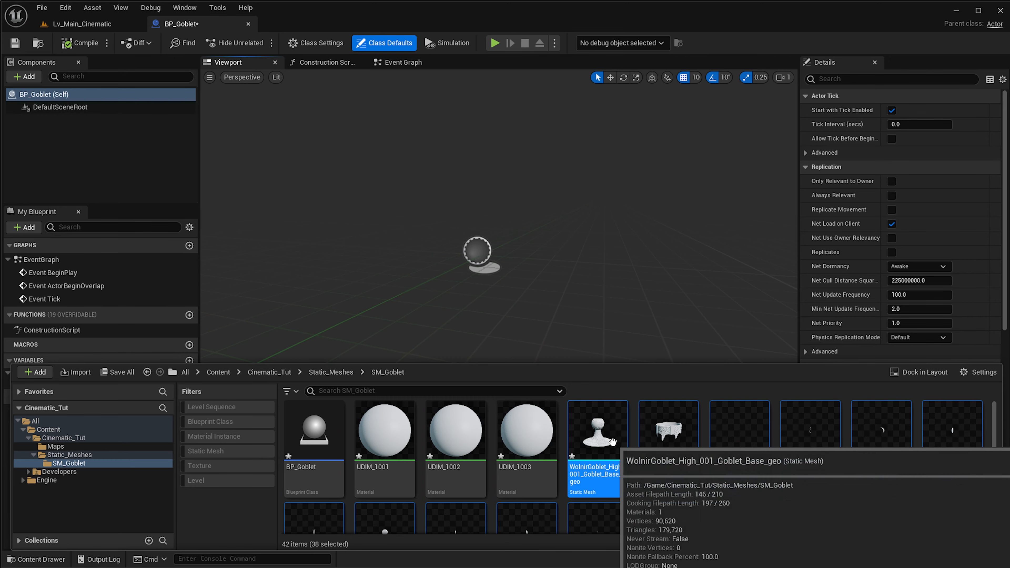
left_click_drag(593, 429, 43, 161)
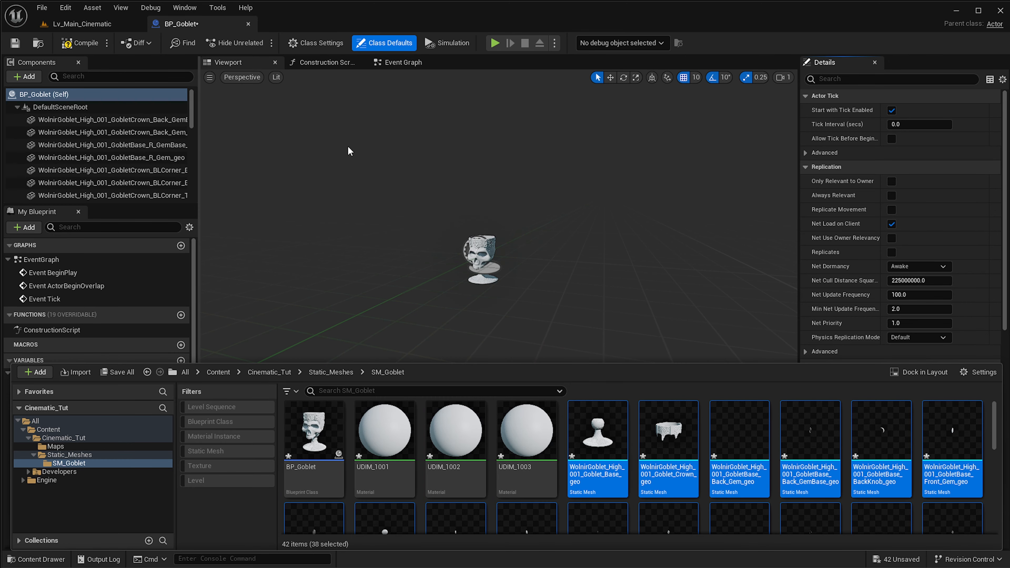
Lower the viewport camera speed to 0.1 and examine the assembled skull goblet up close from the front.
right_click_drag(536, 244, 610, 256)
key("w")
key("s")
scroll(525, 239, "down", 1)
key("w")
key("e")
key("s")
scroll(501, 279, "down", 1)
key("w")
key("a")
key("q")
key("w")
key("d")
key("w")
key("s")
key("a")
key("a")
key("s")
key("d")
key("s")
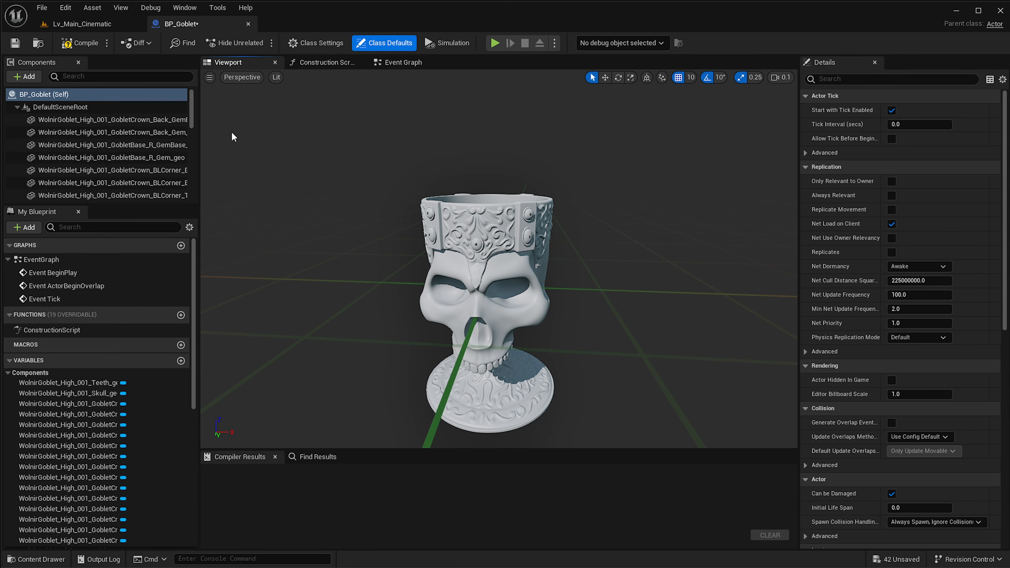
Compile BP_Goblet and inspect the assembled goblet from its side.
left_click(85, 48)
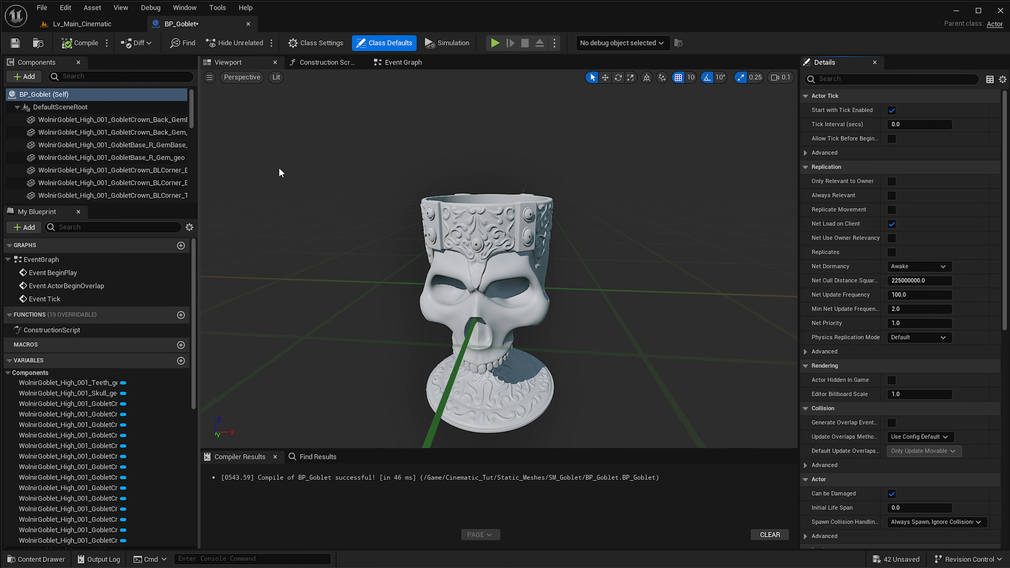
key("d")
right_click_drag(358, 215, 300, 217)
right_click_drag(457, 231, 416, 259)
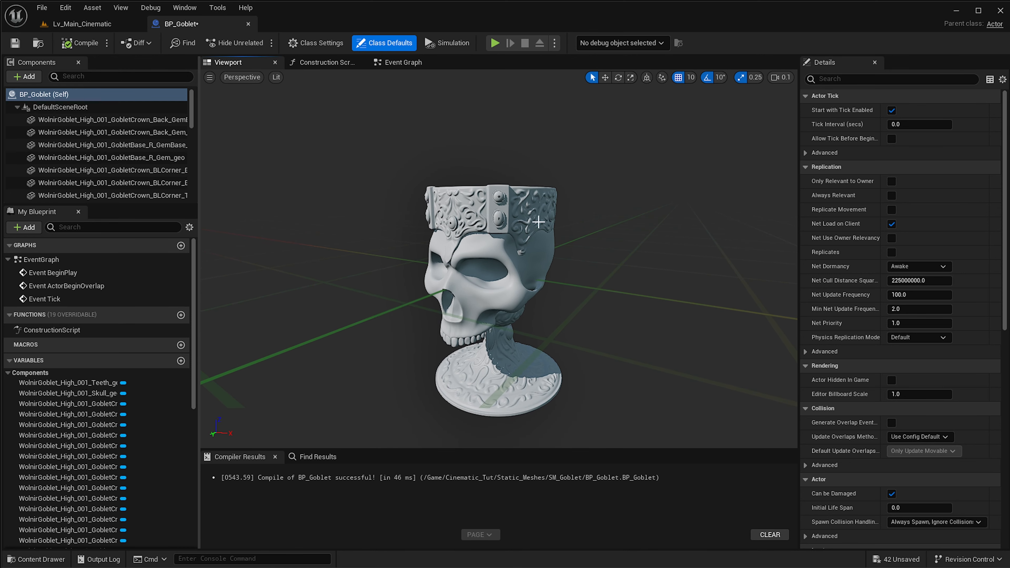
key("d")
right_click_drag(517, 293, 494, 294)
key("q")
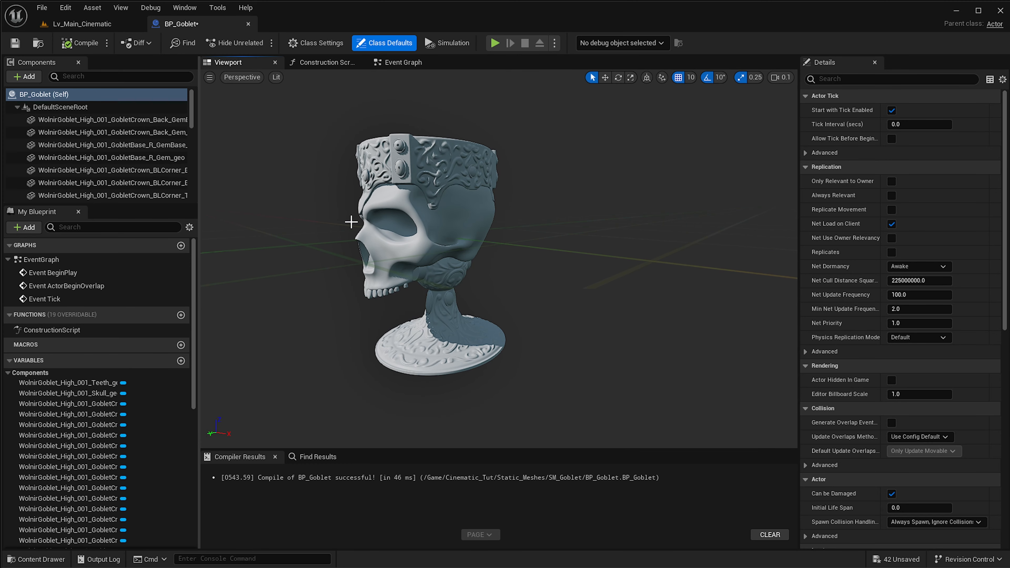
right_click_drag(523, 249, 493, 205)
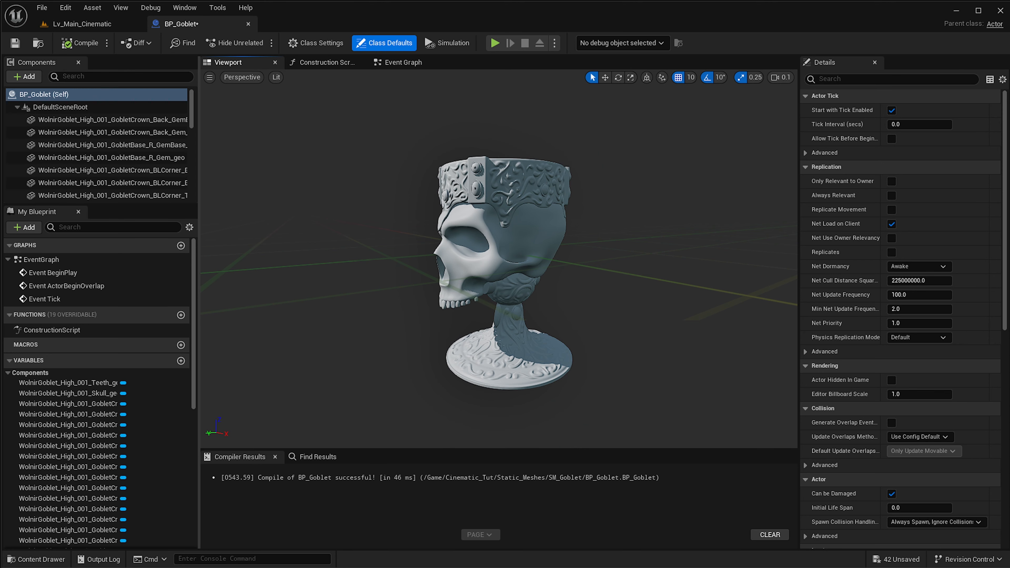
Inspect the goblet's crown, base and skull components individually, checking each part's assigned material from several angles.
left_click(519, 238)
right_click_drag(460, 218, 474, 295)
left_click(544, 122)
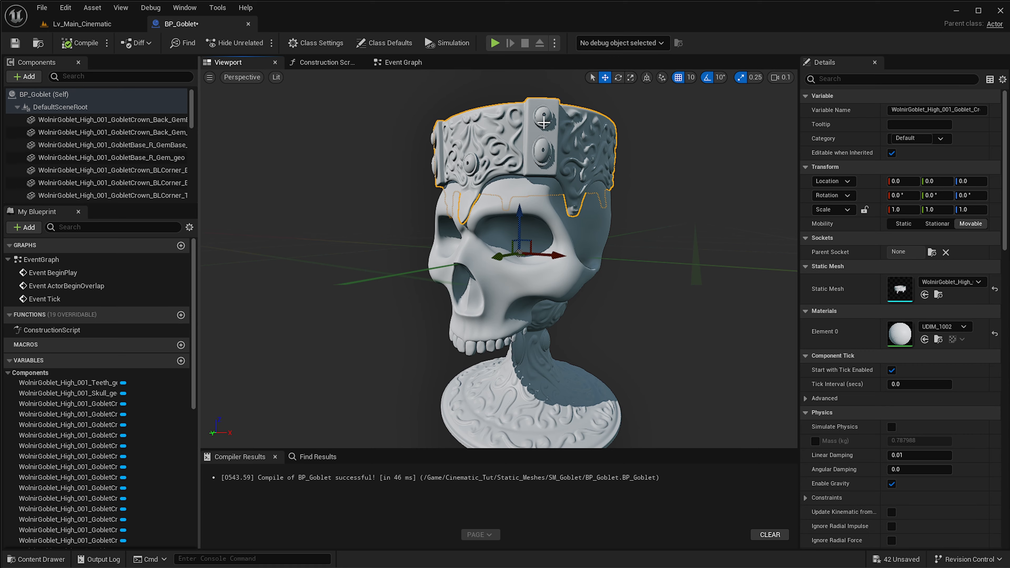
right_click_drag(544, 119, 531, 239)
left_click(525, 294)
right_click_drag(525, 295, 525, 294)
left_click(525, 295)
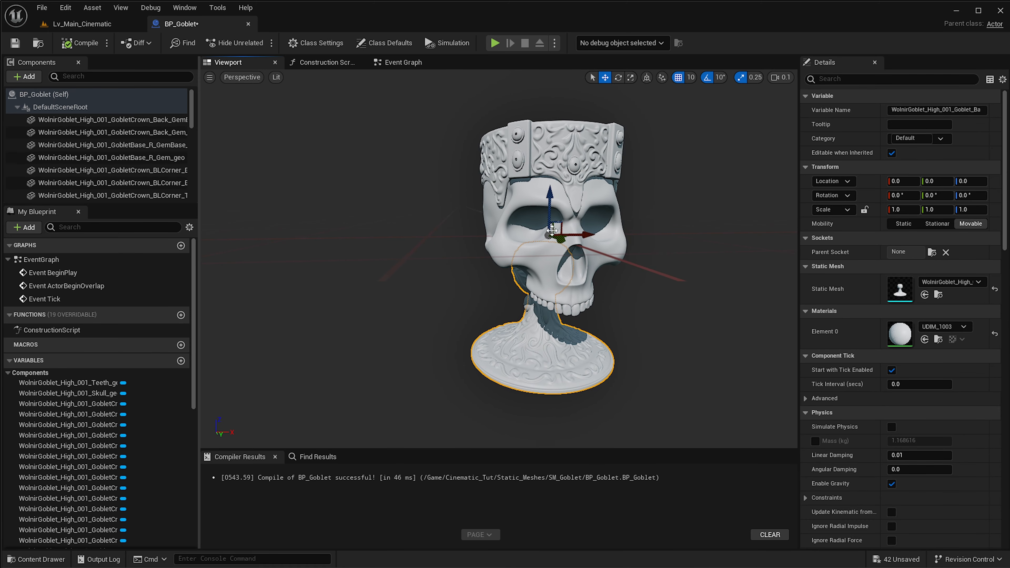
right_click_drag(725, 177, 740, 180)
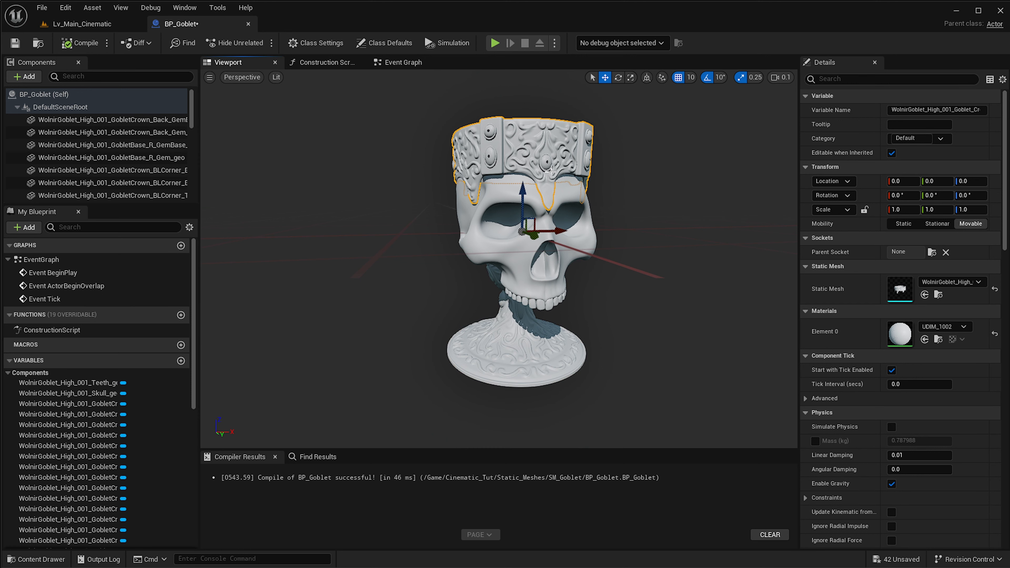
right_click_drag(523, 202, 573, 207)
key("a")
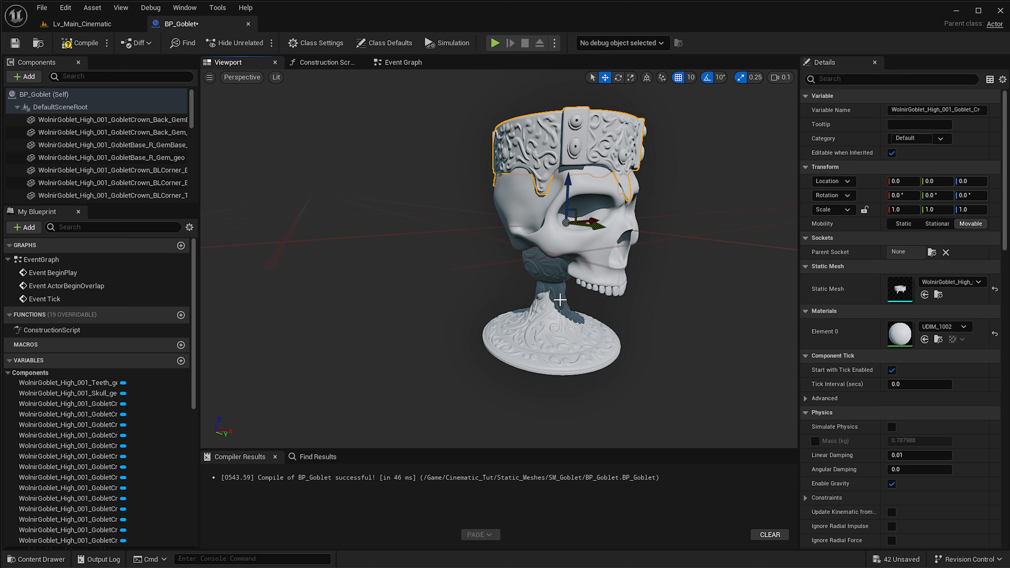
left_click(561, 300)
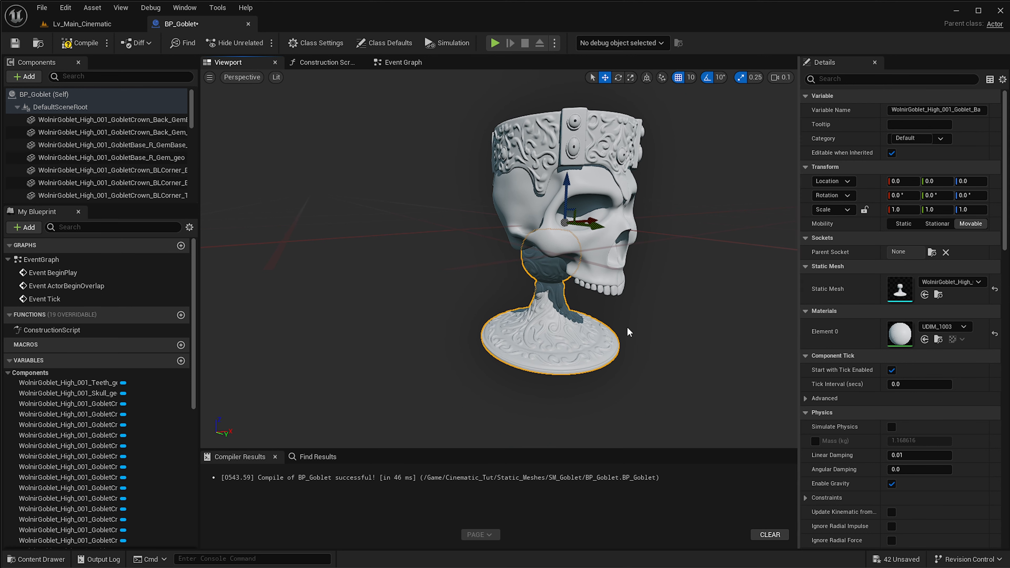
left_click(592, 287)
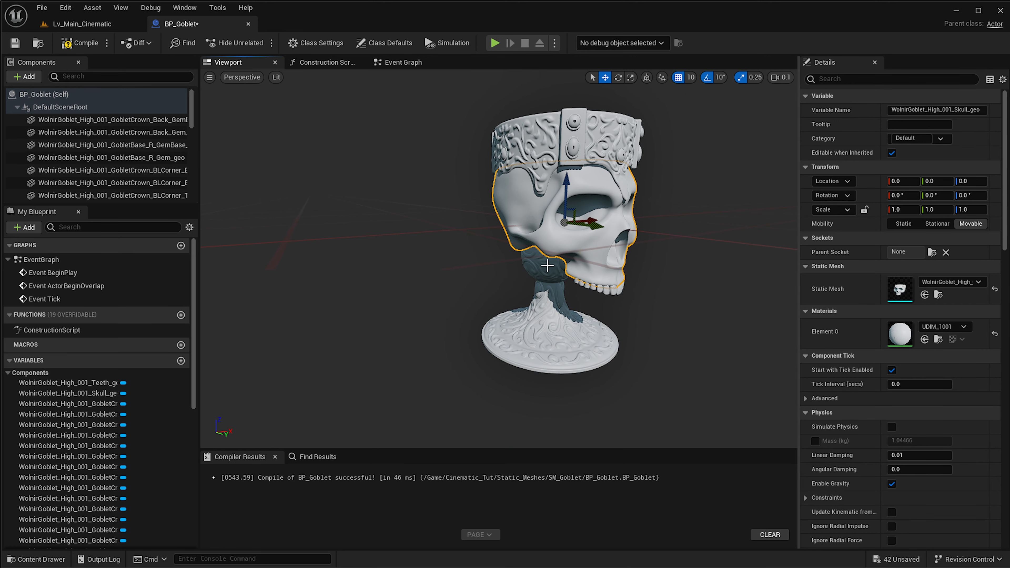
Select all of the goblet's static mesh components under DefaultSceneRoot in BP_Goblet.
left_click(152, 158)
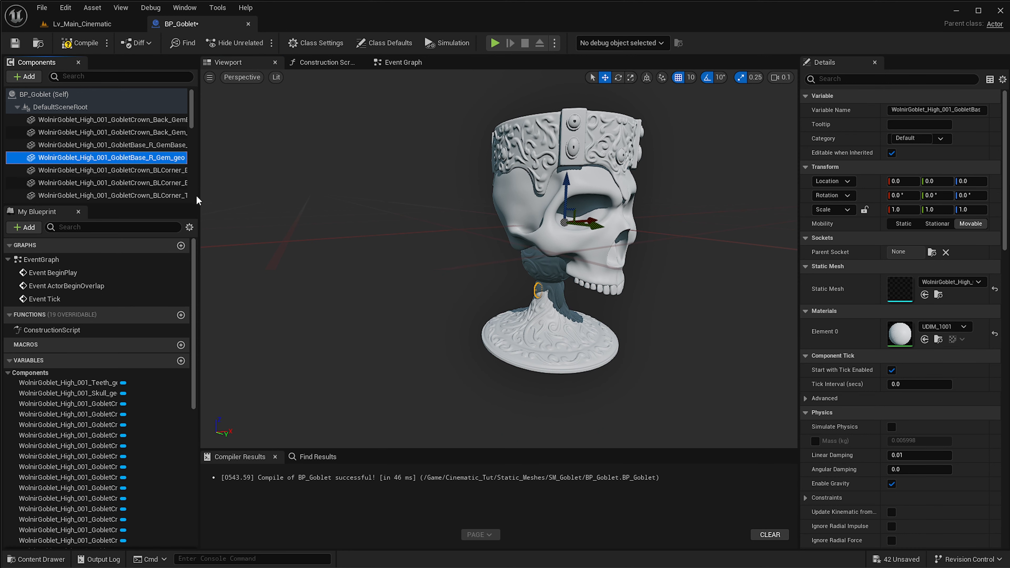
left_click(167, 183, "shift")
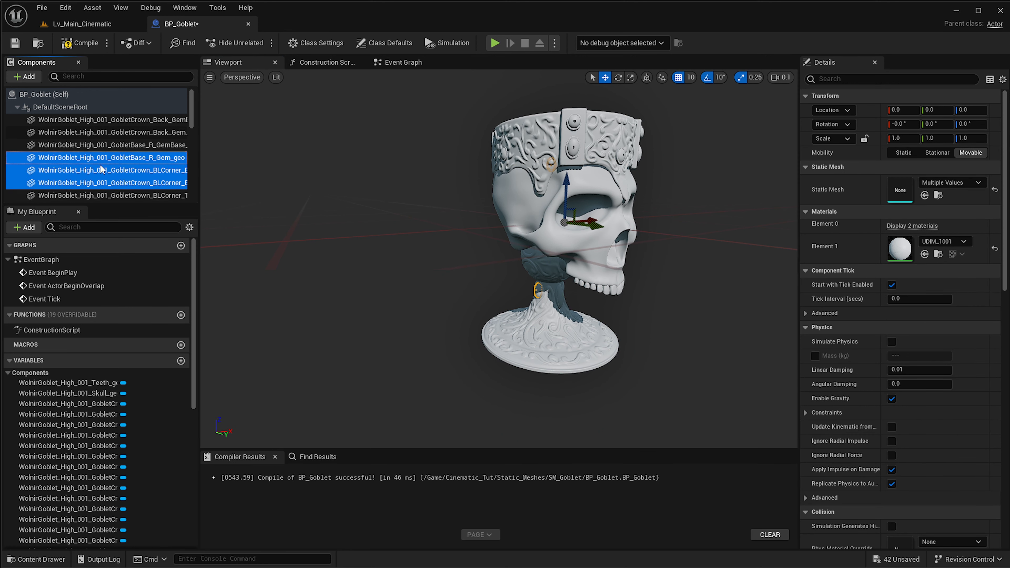
scroll(101, 170, "down", 3)
left_click(101, 145, "shift")
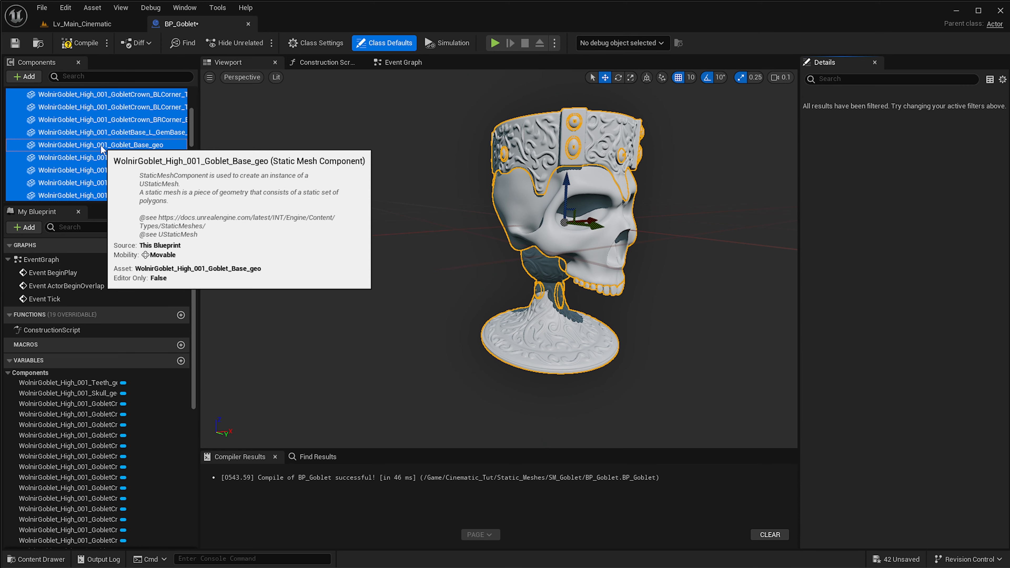
scroll(101, 149, "up", 3)
left_click(100, 119)
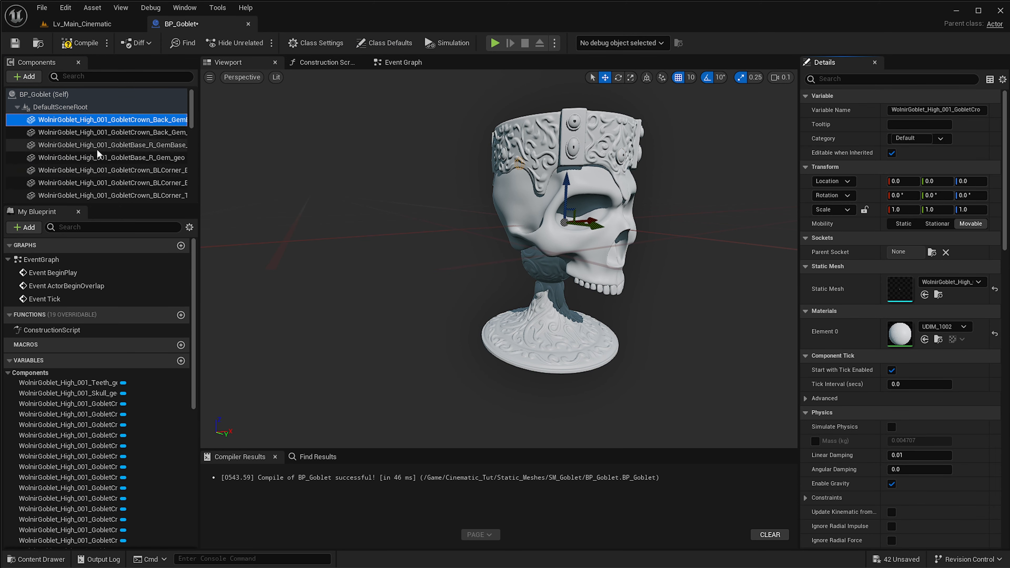
scroll(99, 155, "down", 5)
left_click(107, 194, "shift")
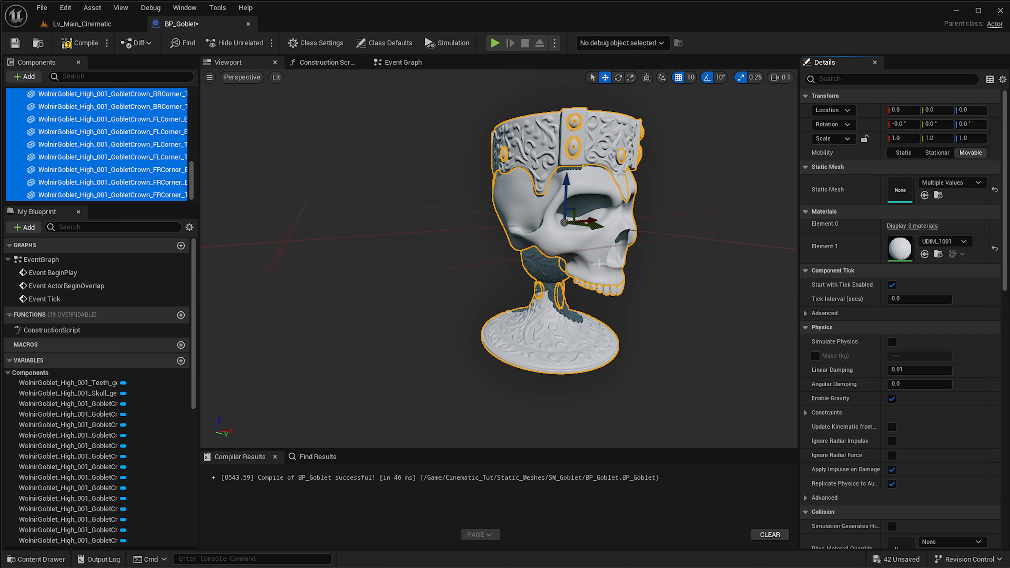
Display all materials used on Element 0 of the selected components and examine the goblet from the front.
left_click_drag(593, 229, 607, 272)
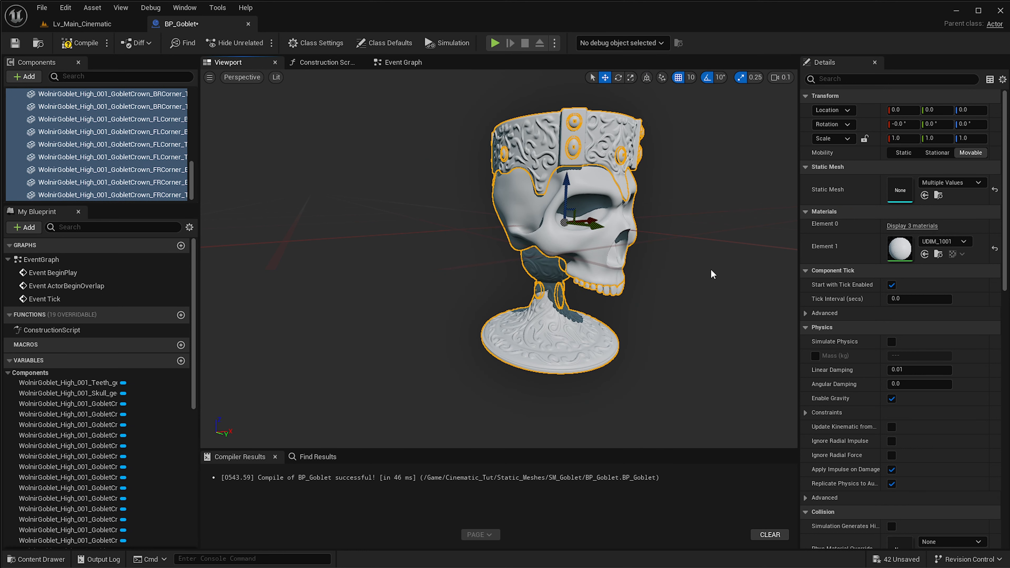
left_click(912, 226)
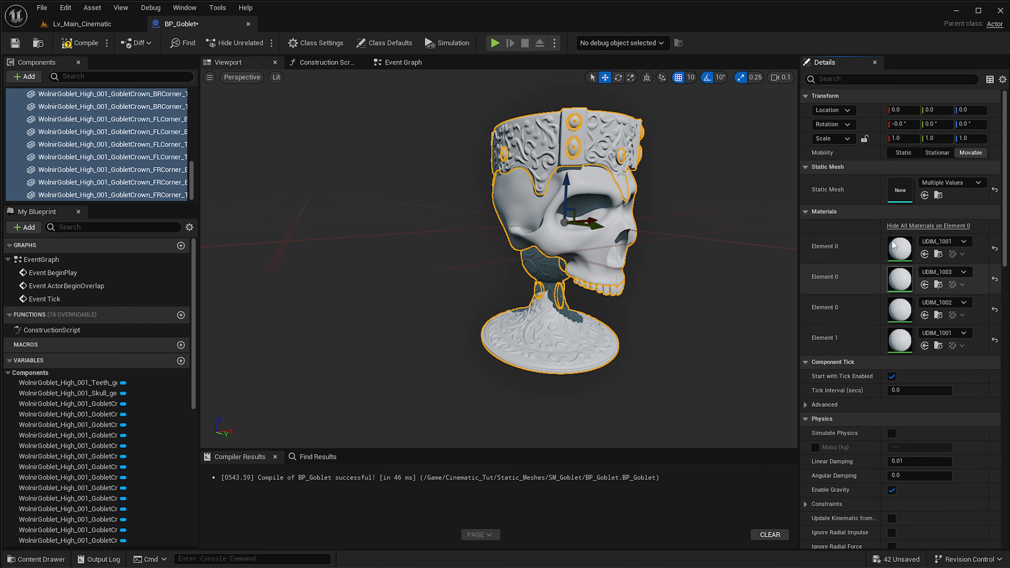
left_click_drag(684, 279, 605, 246, "alt")
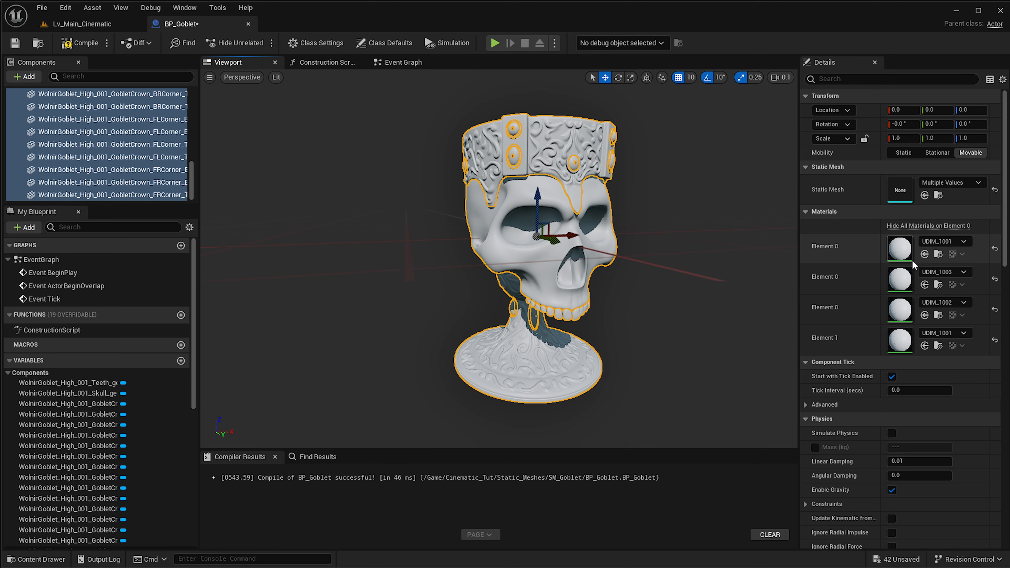
left_click_drag(588, 239, 446, 219, "alt")
scroll(119, 159, "up", 8)
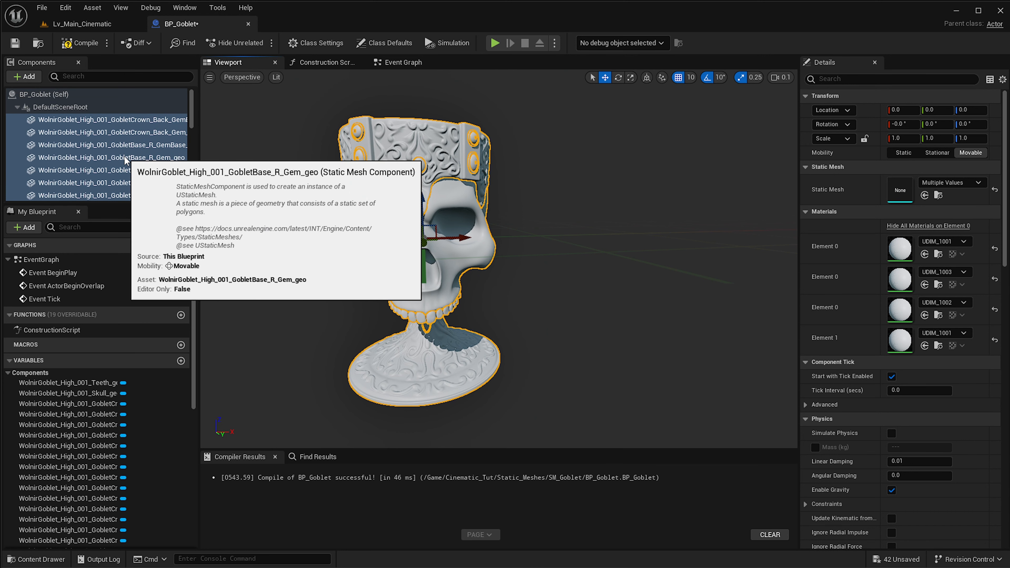
Close BP_Goblet and delete every asset in the SM_Goblet folder, including the Blueprint, materials and static meshes.
left_click(248, 25)
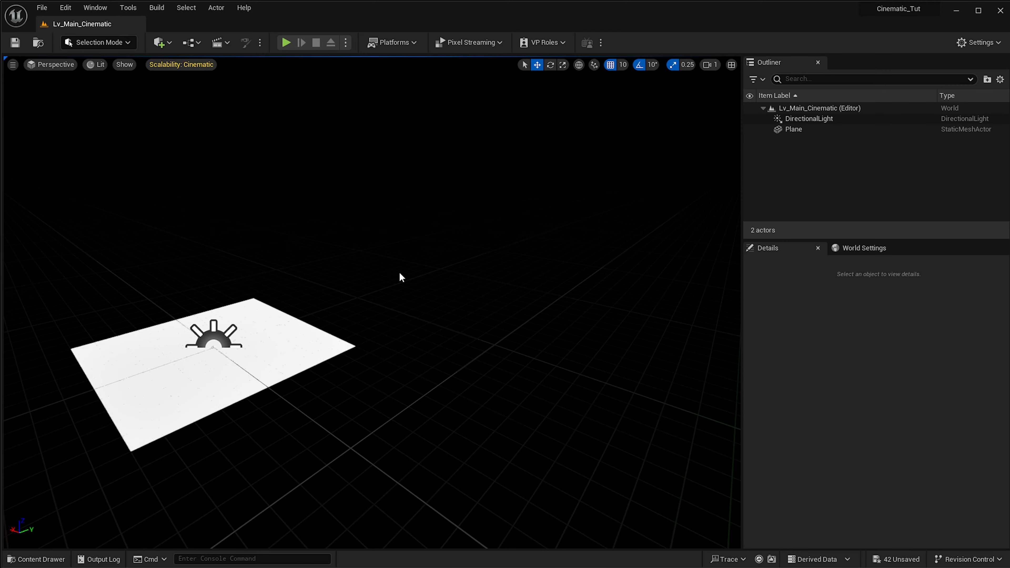
key("ctrl+space")
left_click(317, 414)
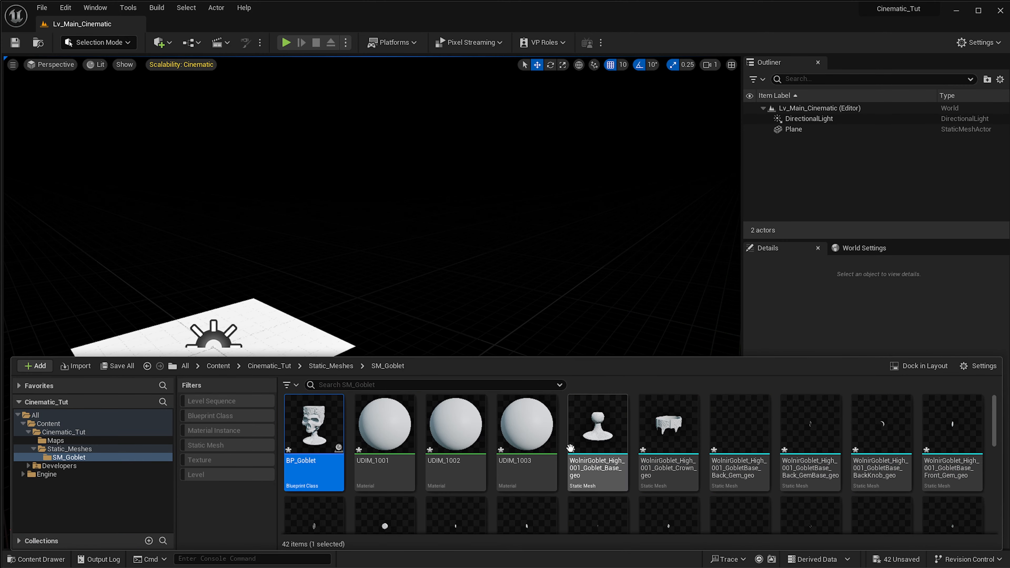
scroll(511, 473, "down", 8)
key("ctrl+a")
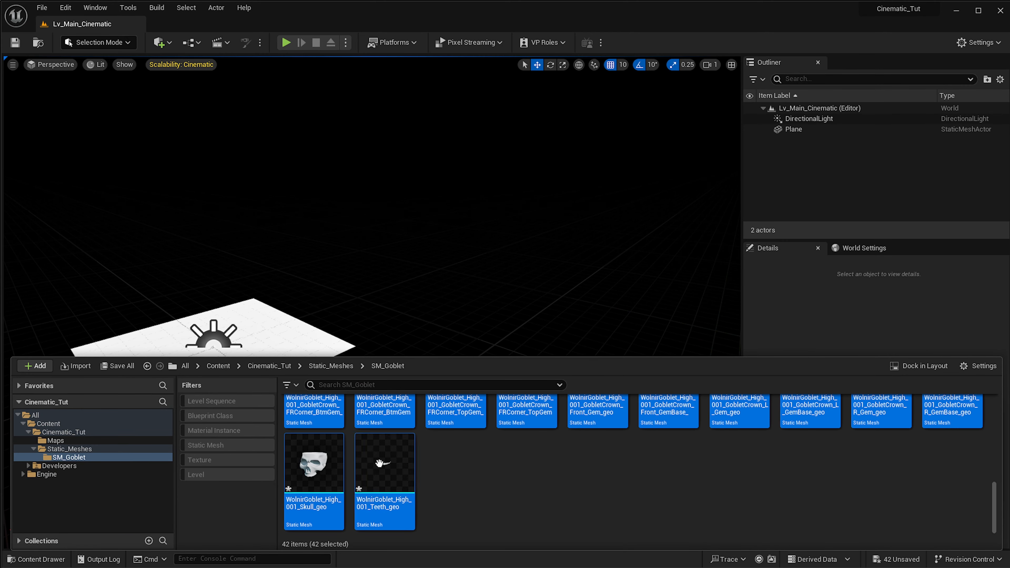
key("Delete")
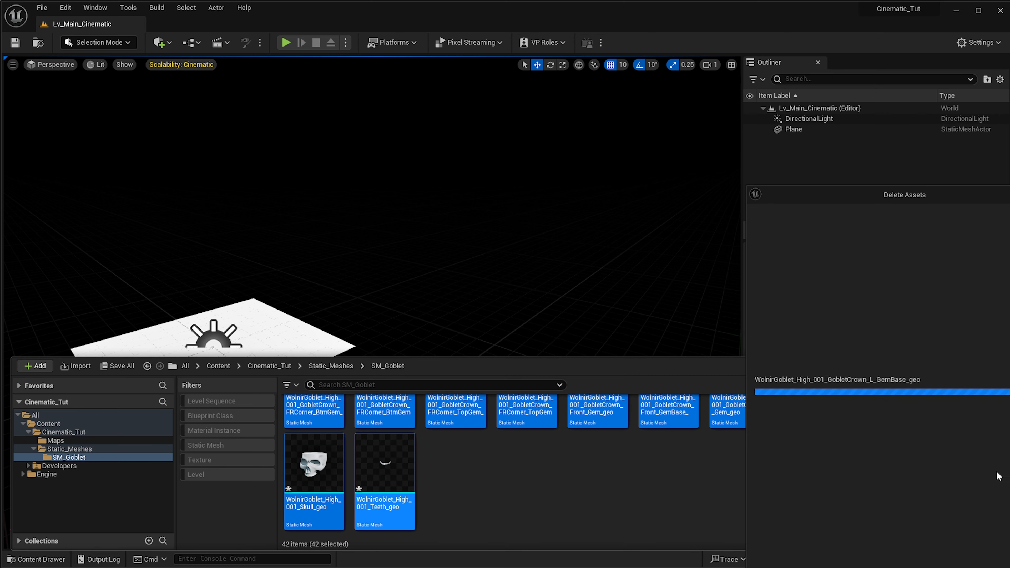
left_click(804, 540)
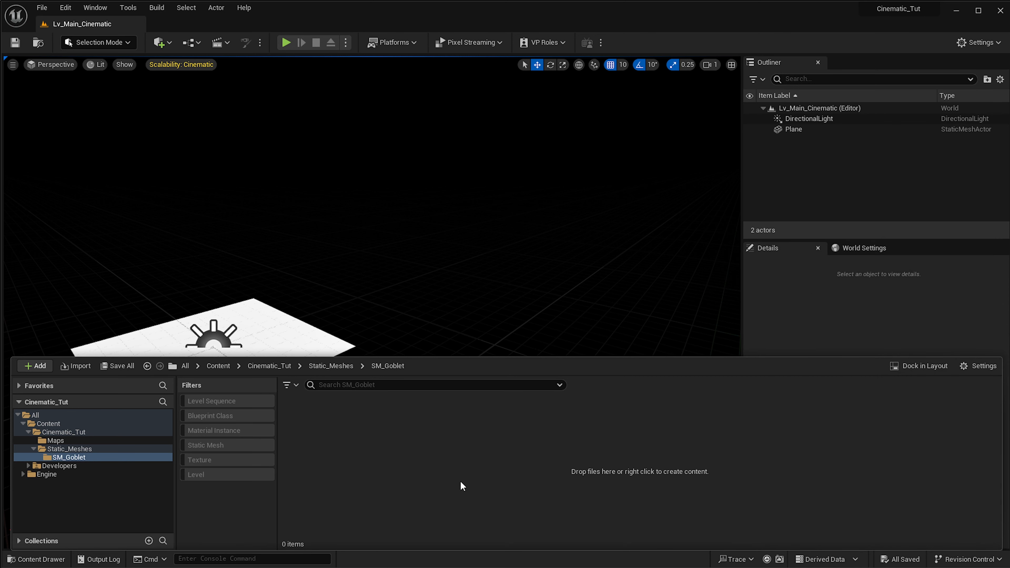
Import WolnirGoblet_High.001.fbx from File Explorer into the SM_Goblet folder with Combine Meshes enabled.
right_click(446, 468)
left_click(442, 406)
key("alt+Tab")
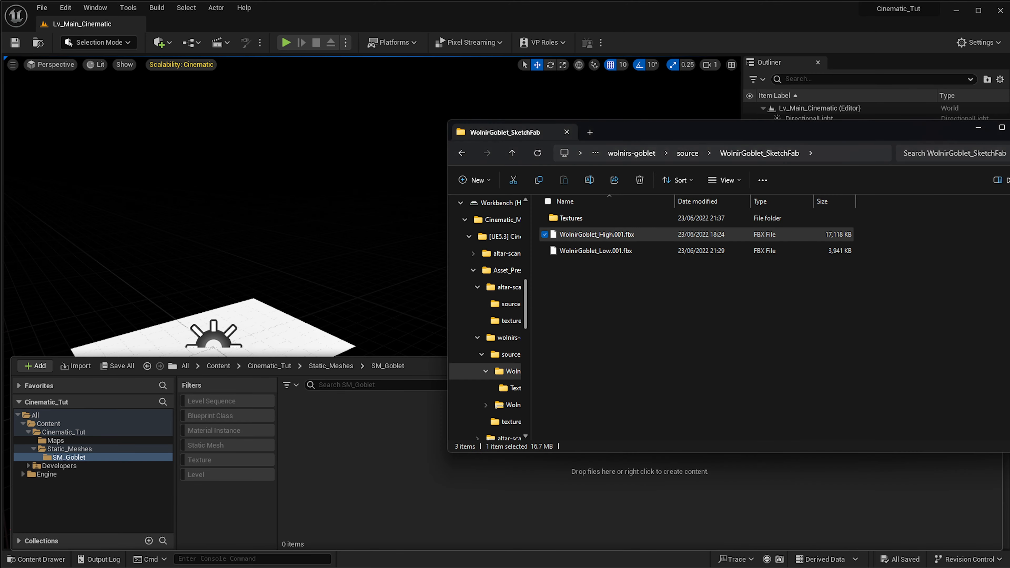
left_click_drag(569, 237, 394, 457)
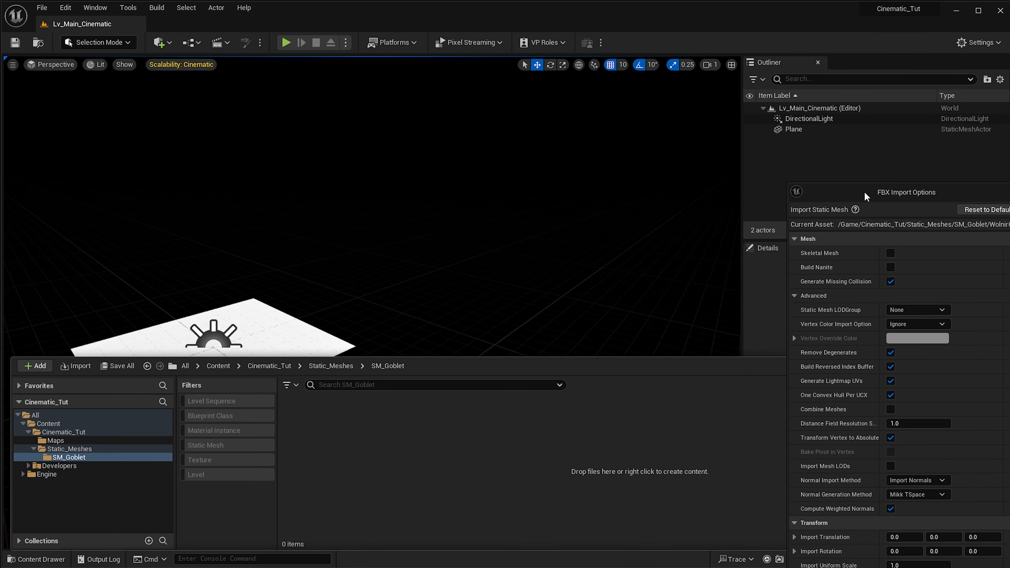
left_click_drag(865, 196, 552, 127)
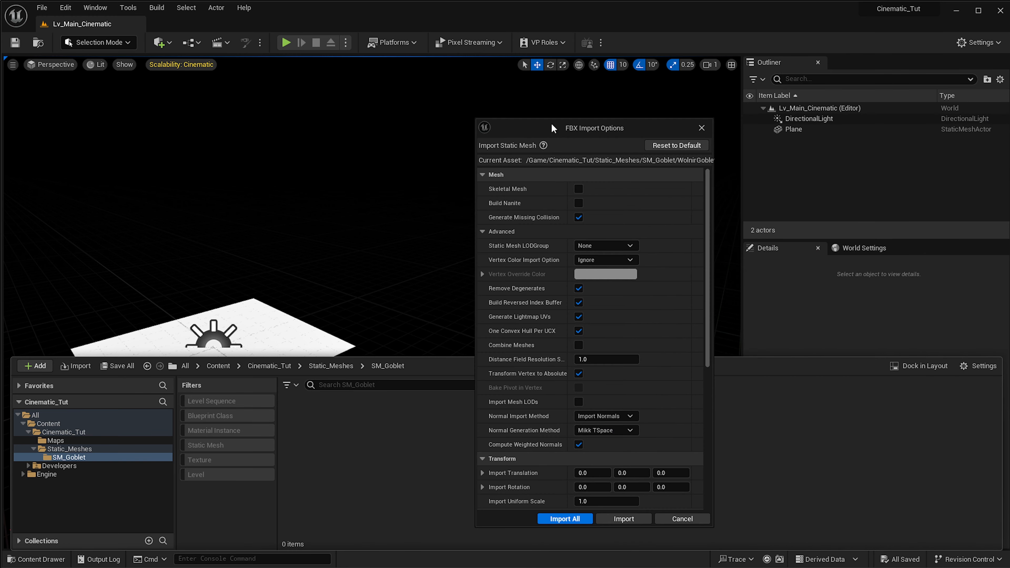
left_click(579, 346)
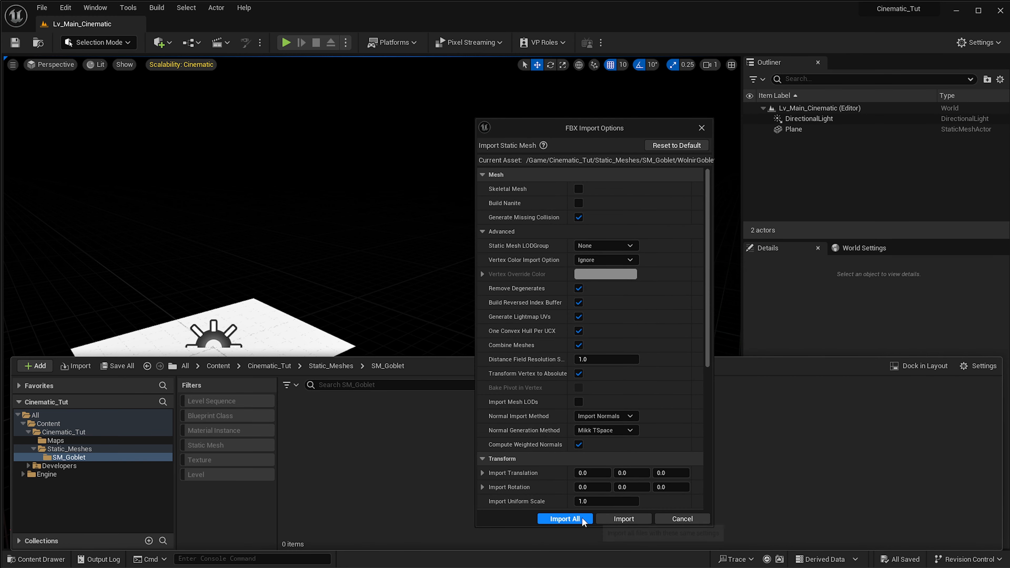
left_click(622, 520)
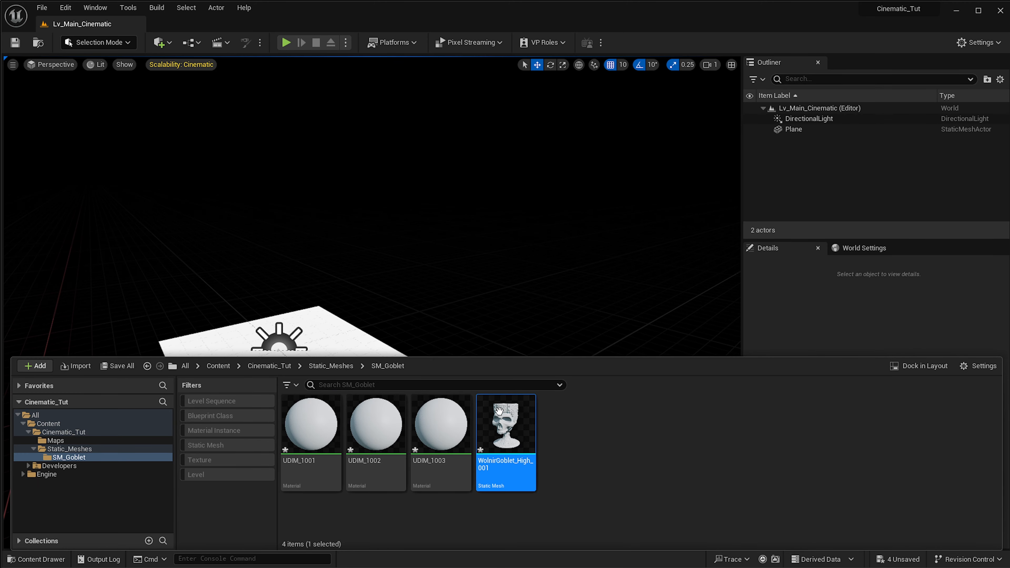
Review the imported UDIM_1001, UDIM_1002 and UDIM_1003 materials and the combined WolnirGoblet_High_001 static mesh.
mouse_move(493, 432)
left_click(311, 423)
left_click(376, 423)
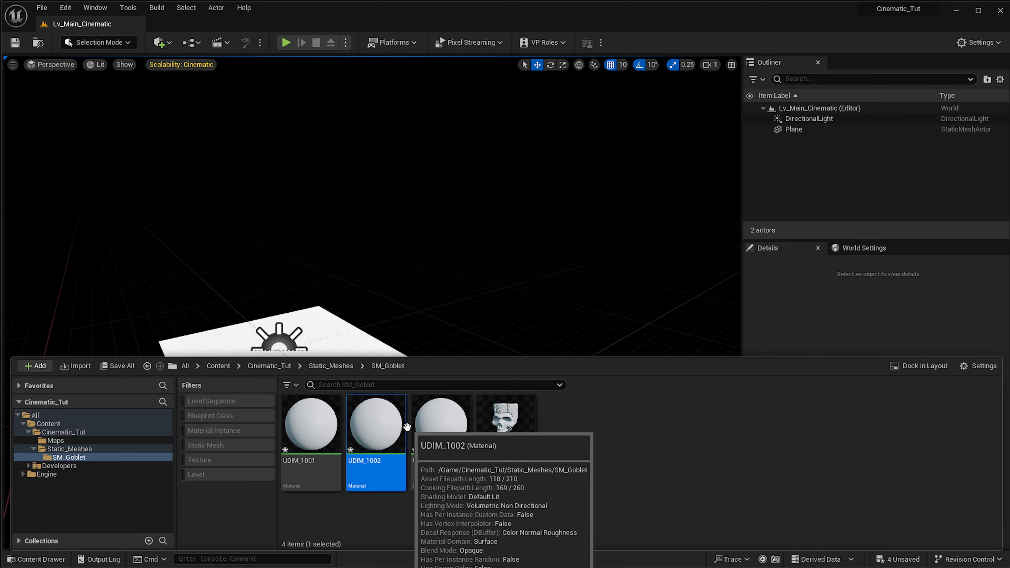
left_click(437, 424)
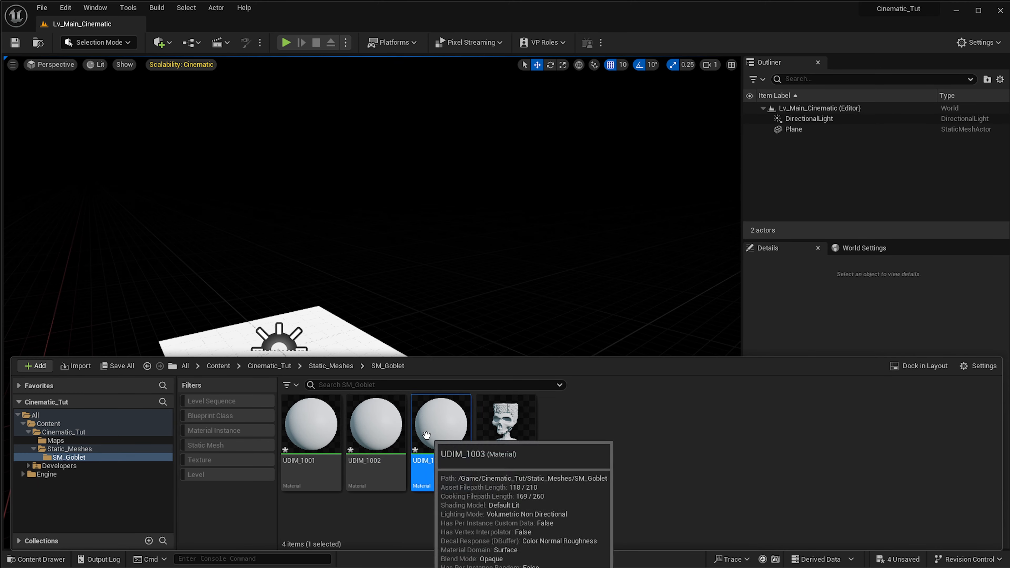
left_click(306, 440)
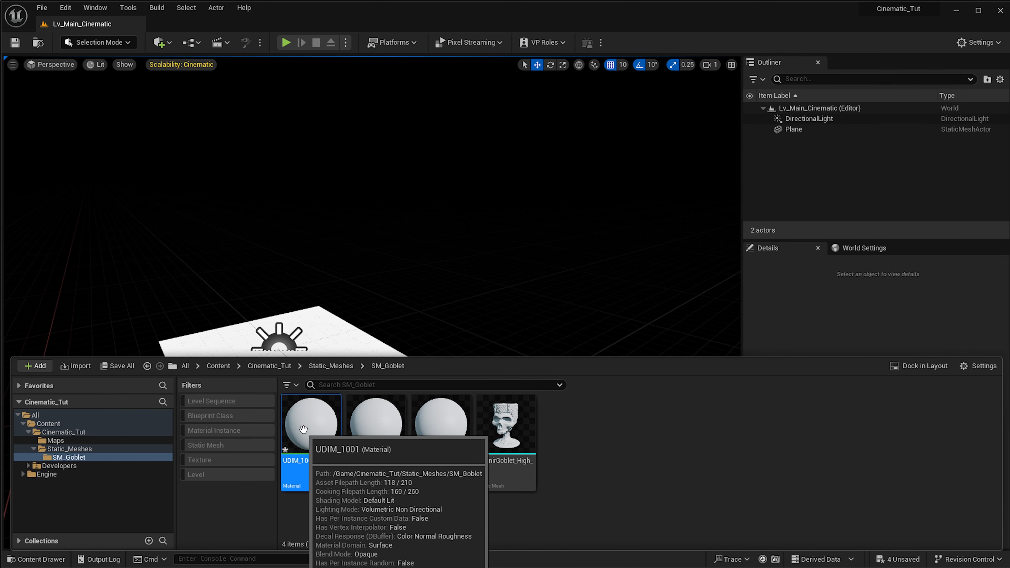
left_click(506, 424)
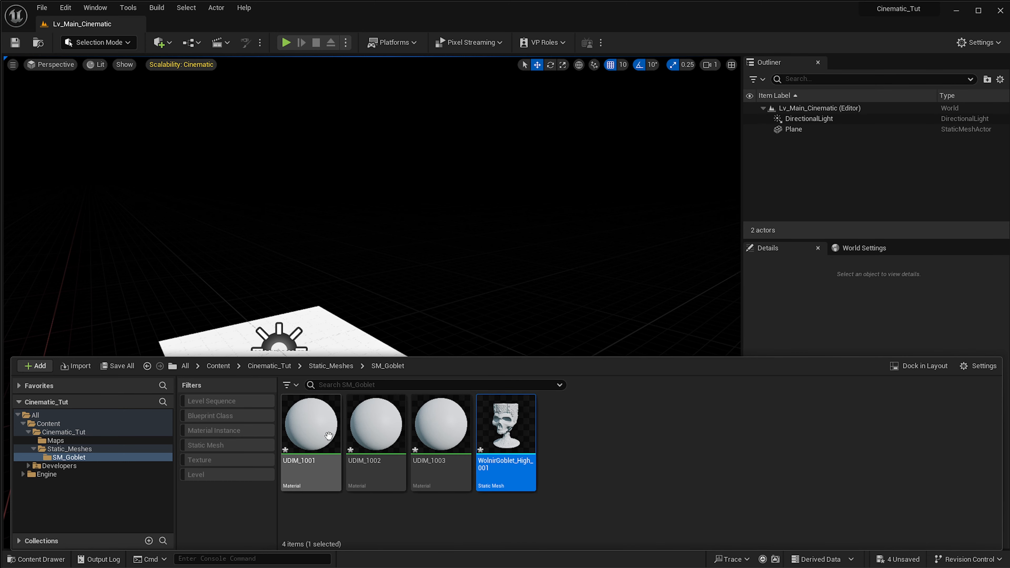
left_click(324, 429)
left_click(358, 482)
left_click(438, 478)
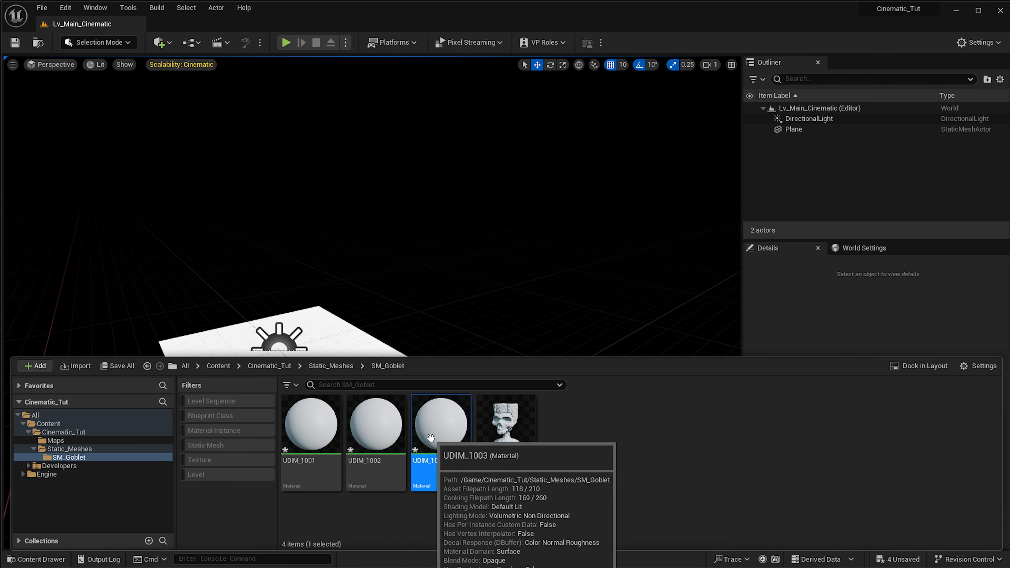
left_click(298, 482)
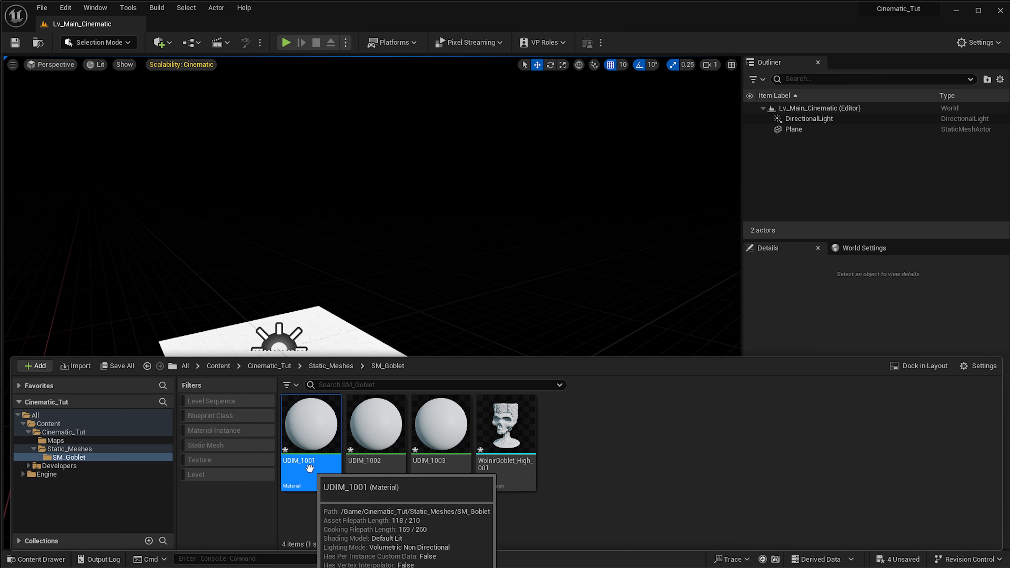
left_click(417, 444)
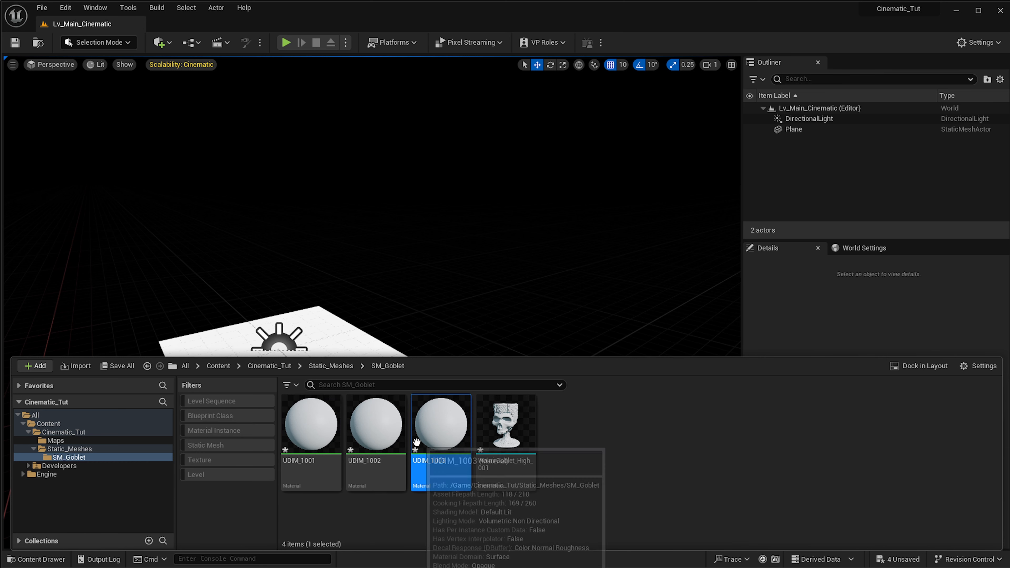
left_click(311, 443)
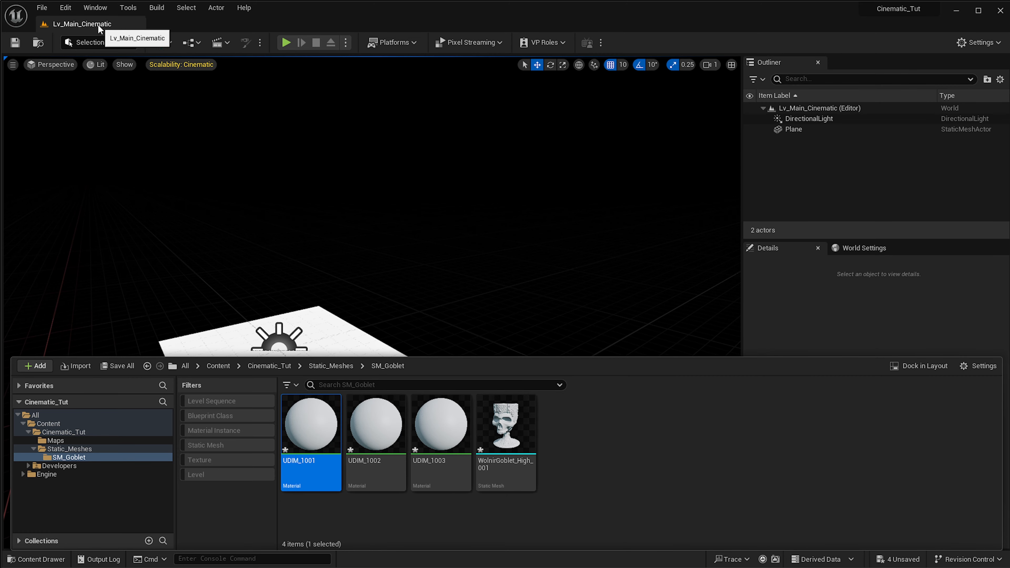
Open a separate Content Browser for the level editor.
left_click(95, 8)
mouse_move(120, 50)
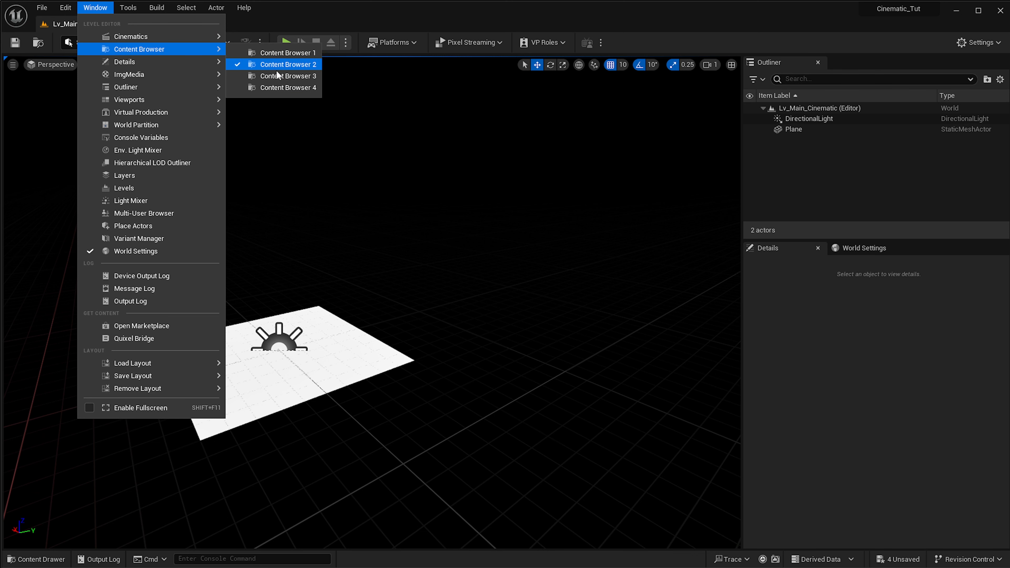
left_click(264, 58)
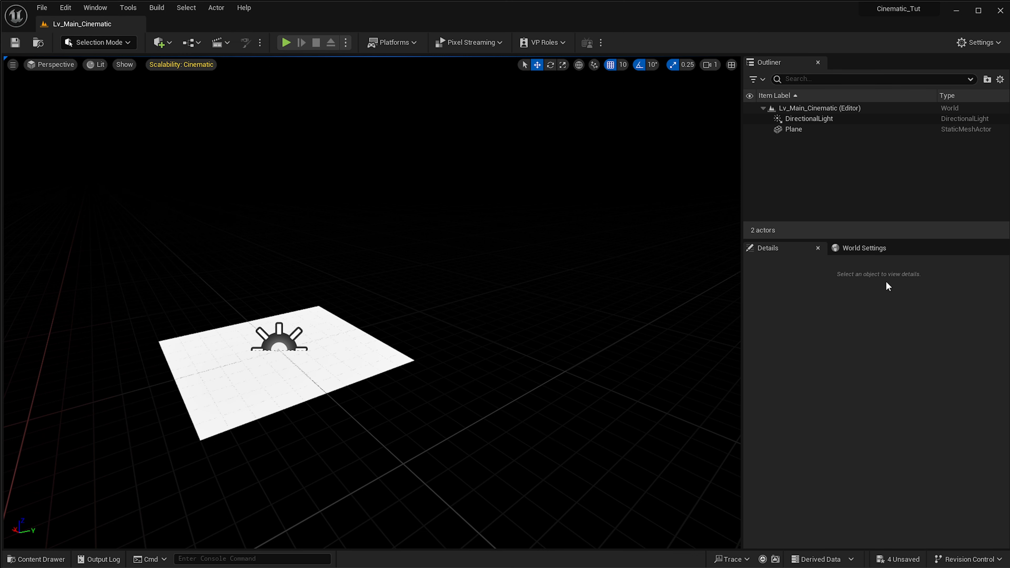
Arrange the two Content Browser windows side by side and open Cinematic_Tut/Static_Meshes/SM_Goblet in Content Browser 1.
left_click_drag(832, 196, 712, 202)
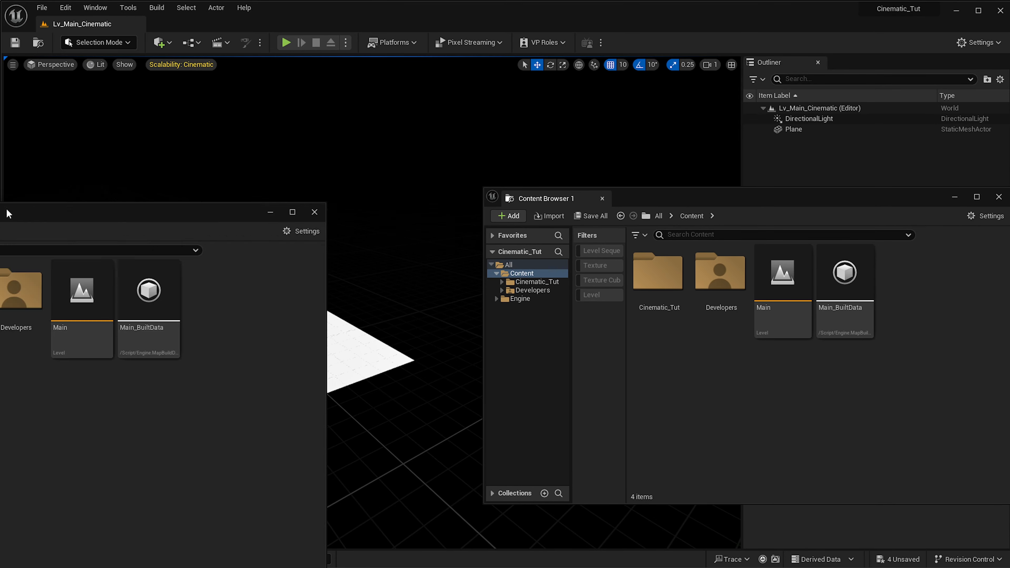
left_click_drag(7, 214, 240, 146)
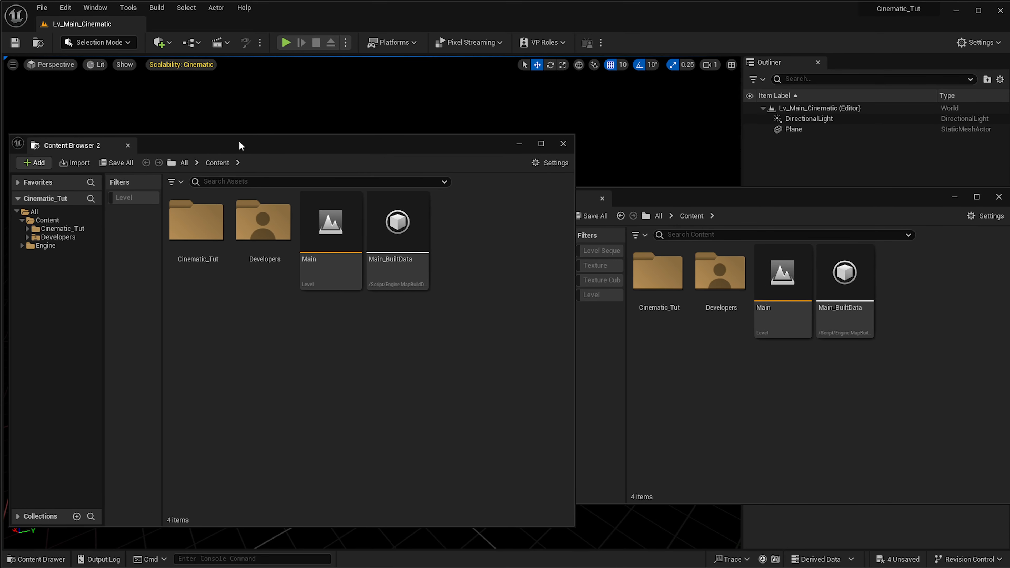
left_click_drag(752, 211, 800, 188)
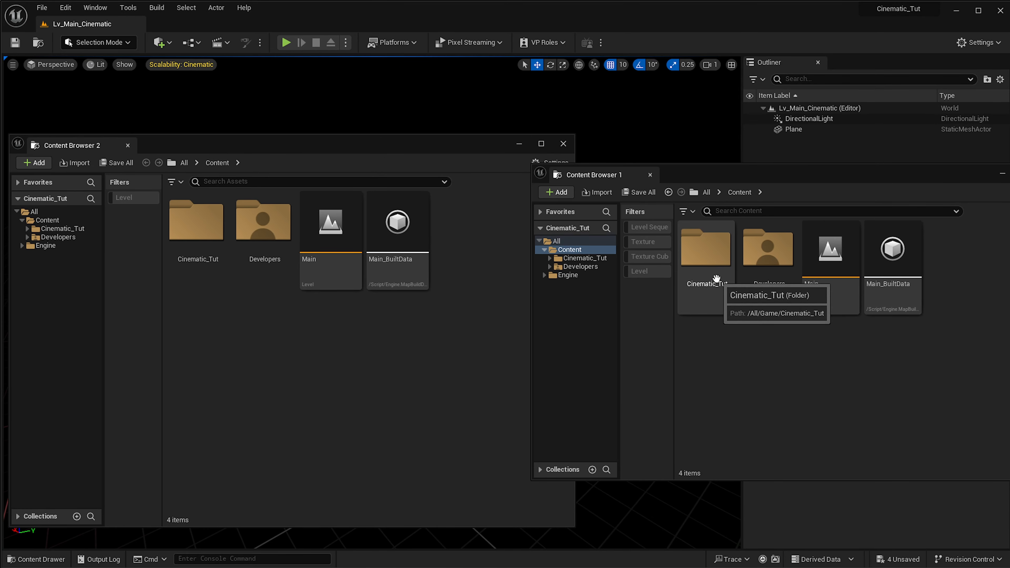
double_click(714, 276)
double_click(748, 294)
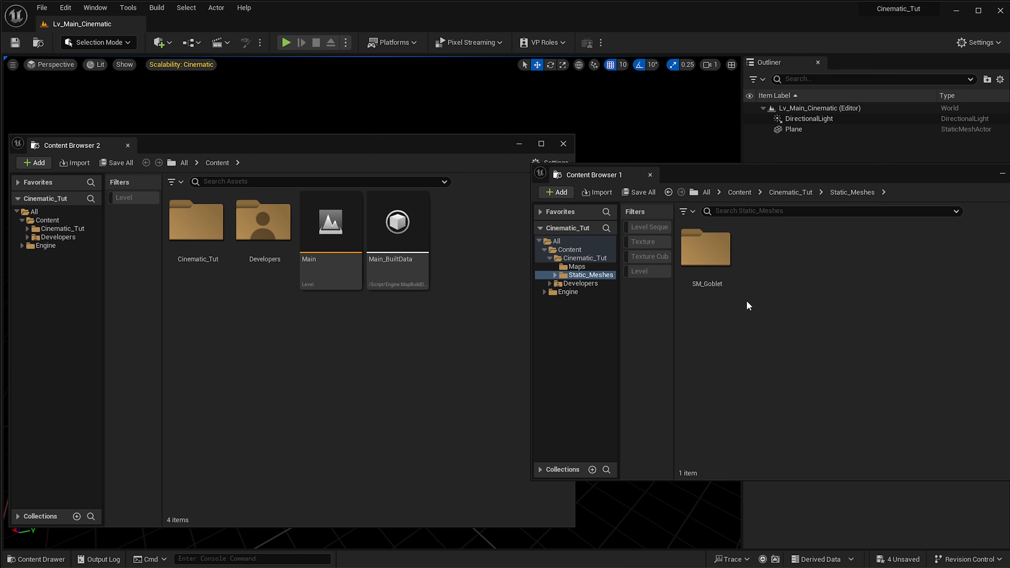
double_click(706, 248)
Create a folder named Textures inside Cinematic_Tut using Content Browser 2.
left_click(384, 349)
double_click(196, 221)
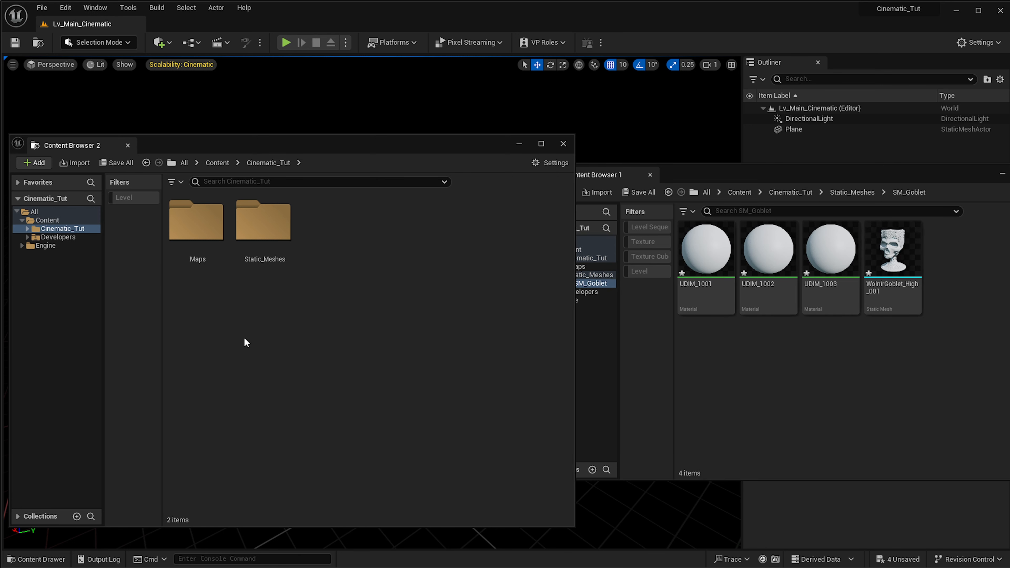
double_click(260, 222)
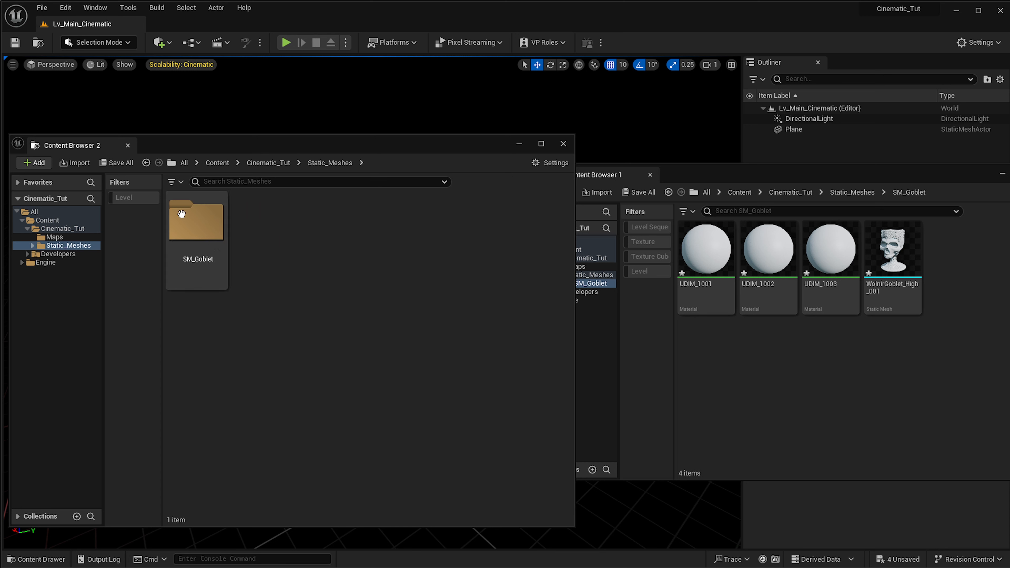
left_click(278, 162)
right_click(320, 330)
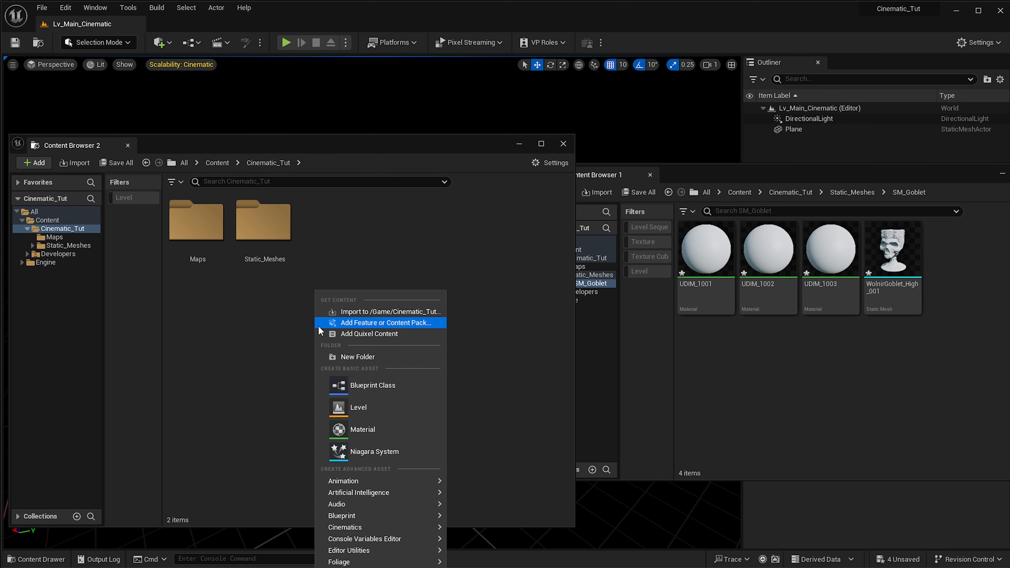
left_click(350, 357)
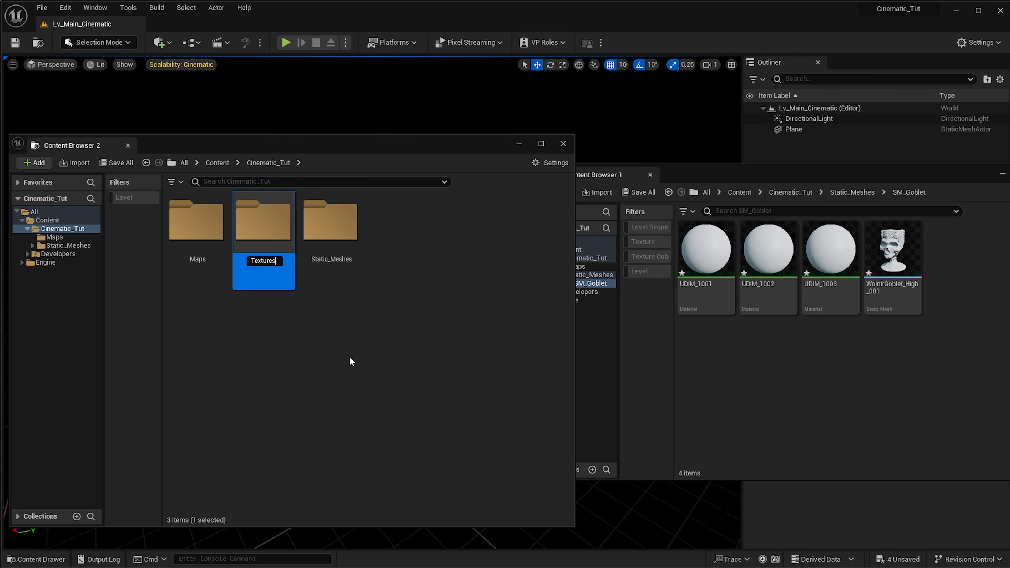
key("Return")
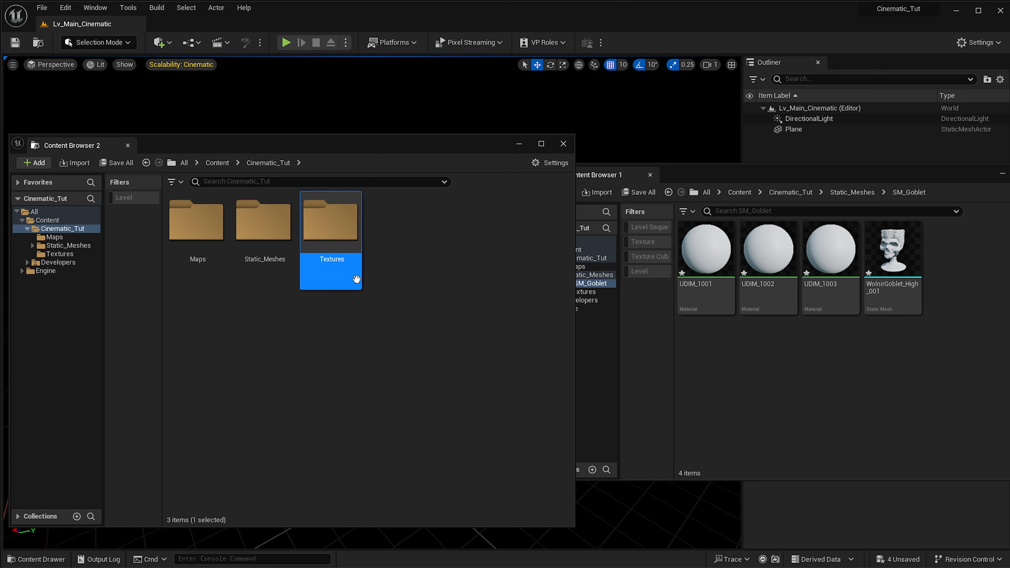
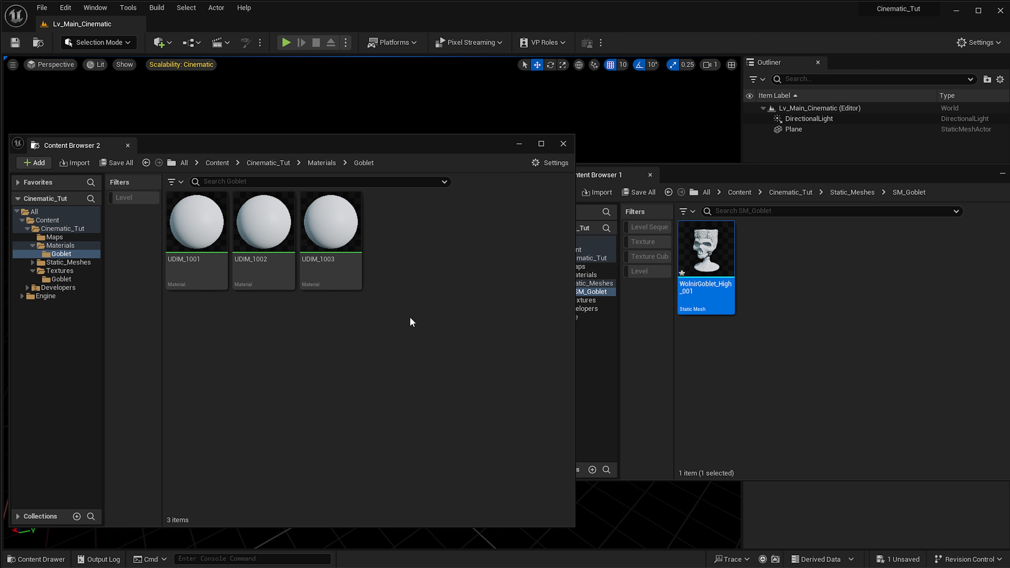
Import every image from the WolnirGoblet_SketchFab Textures folder in File Explorer into the Textures/Goblet folder.
left_click(268, 163)
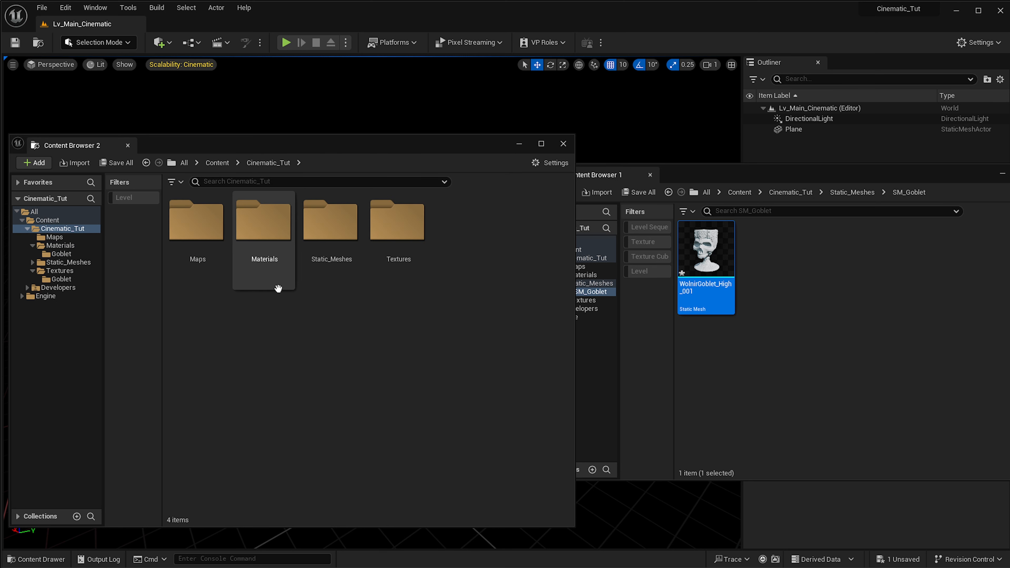
double_click(398, 222)
left_click(184, 235)
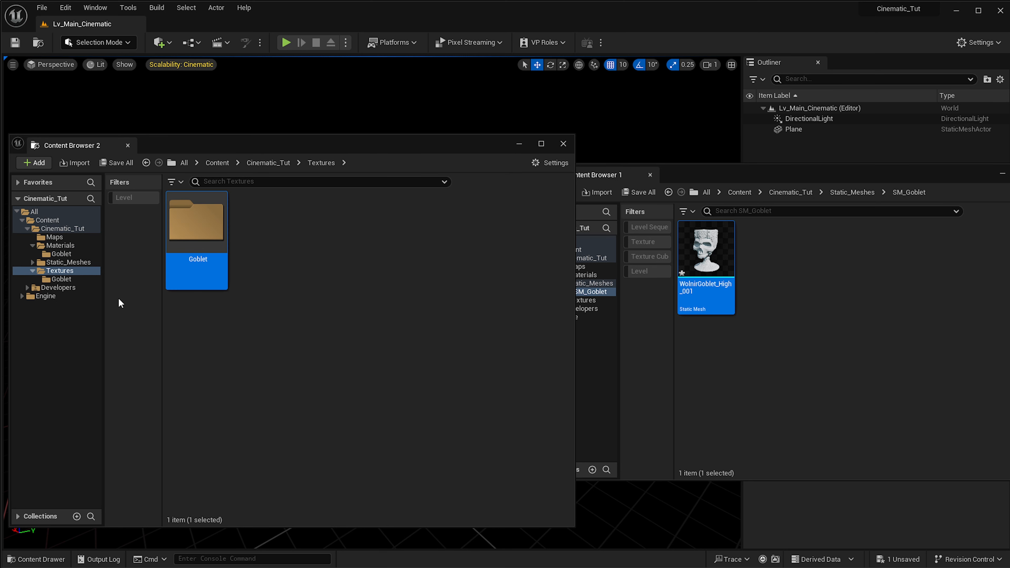
double_click(184, 237)
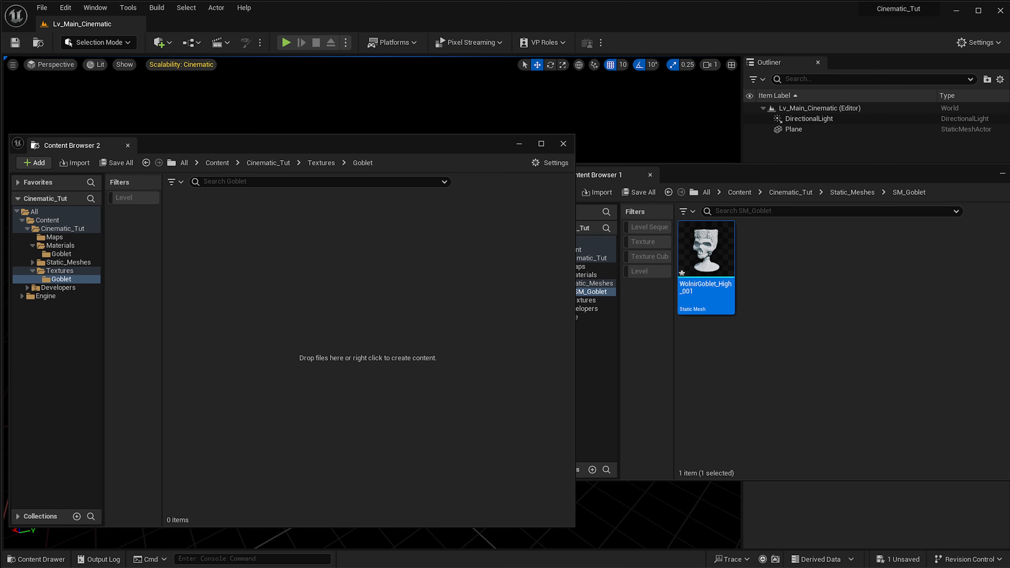
key("alt+Tab")
left_click(746, 336)
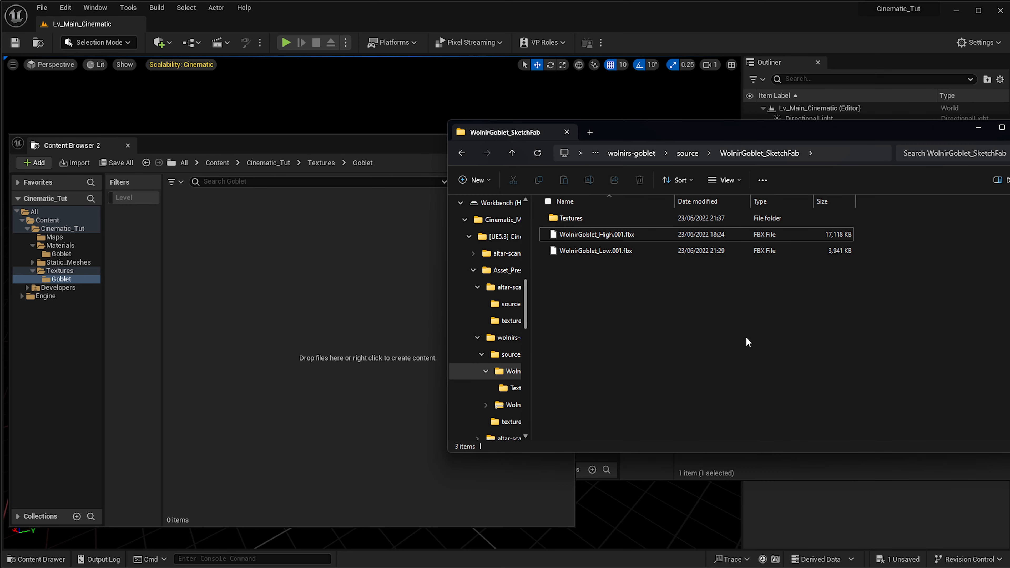
double_click(564, 222)
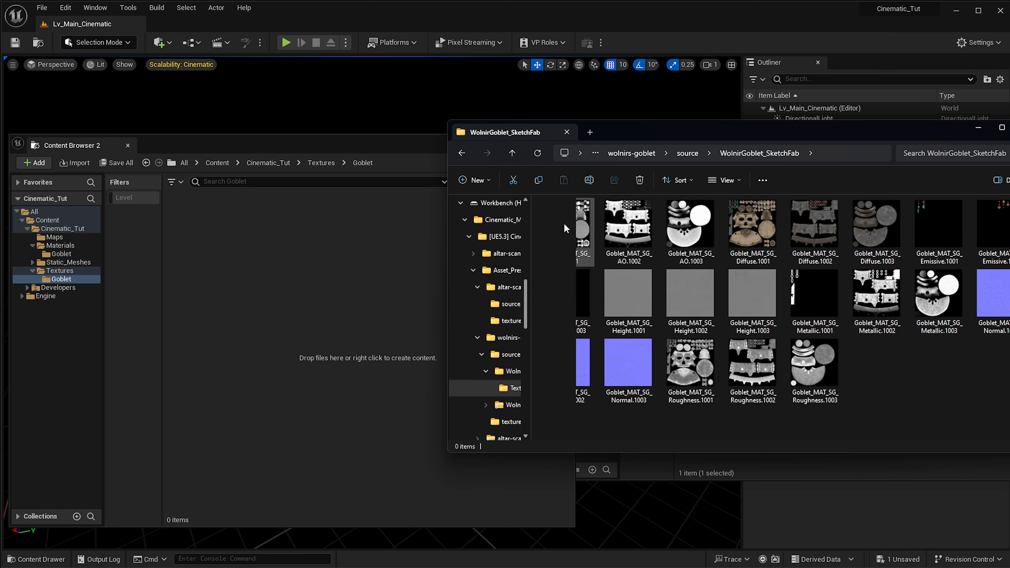
key("ctrl+a")
left_click_drag(831, 388, 264, 281)
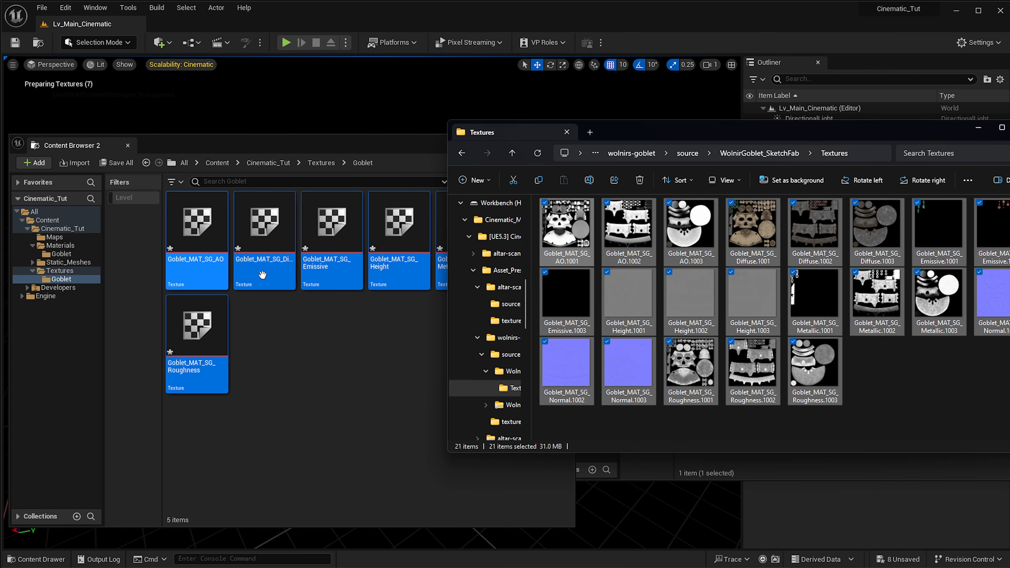
left_click(308, 148)
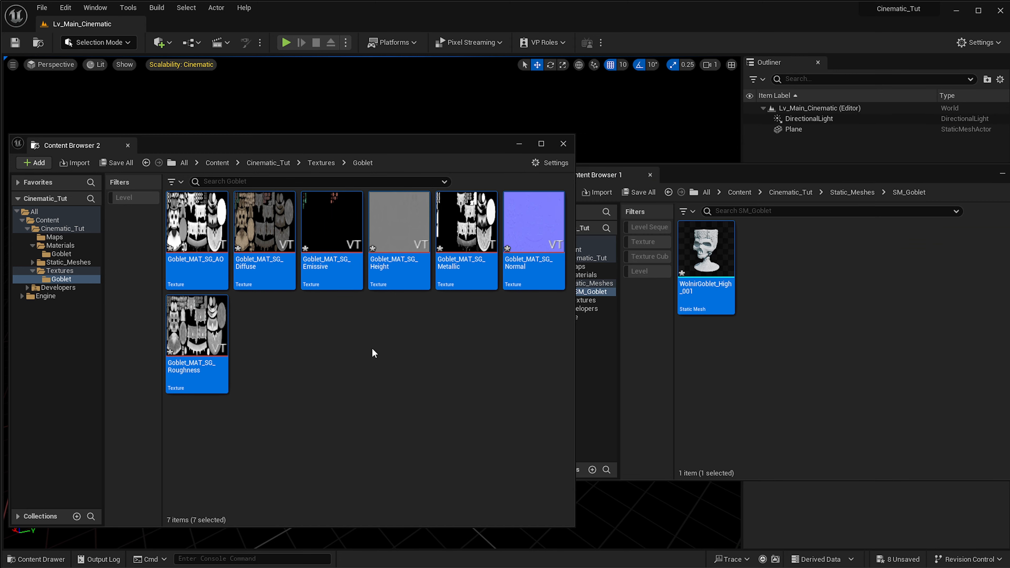
left_click(364, 360)
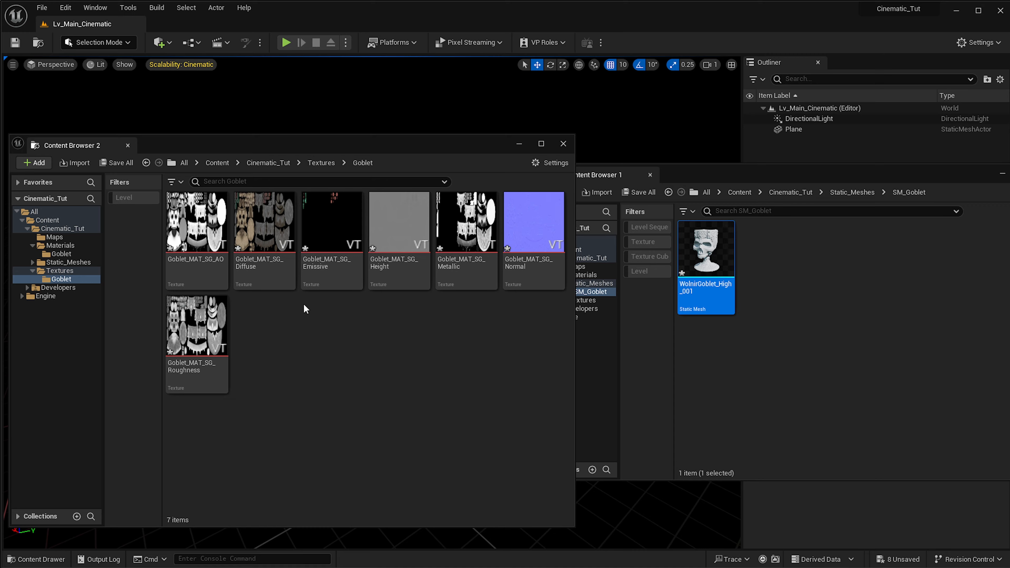
Review the imported Goblet_MAT_SG texture assets, including AO, Diffuse, Height, Metallic, Normal and Roughness.
left_click(275, 241)
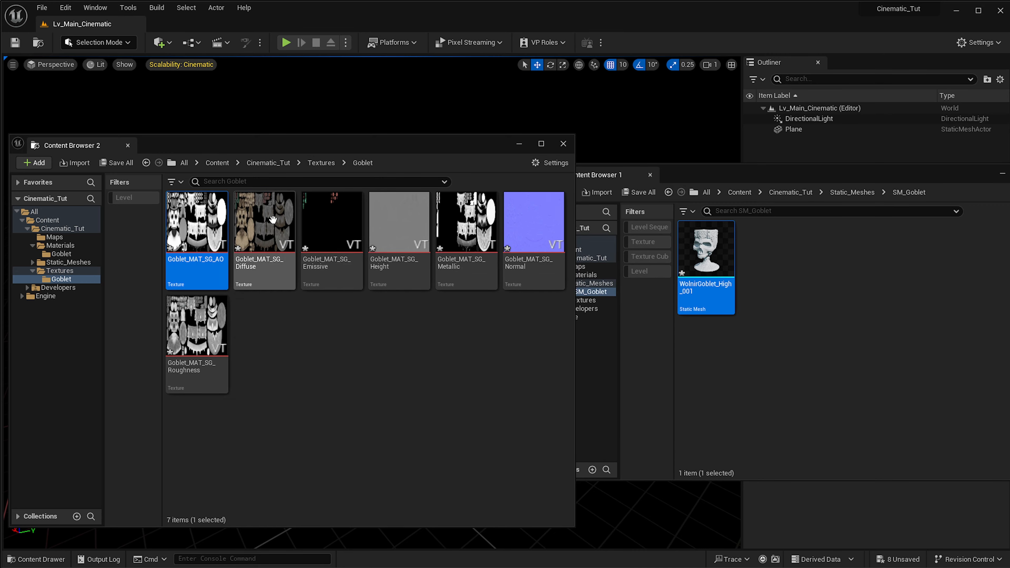
left_click(379, 230)
left_click(476, 278)
left_click(527, 227)
left_click(471, 353)
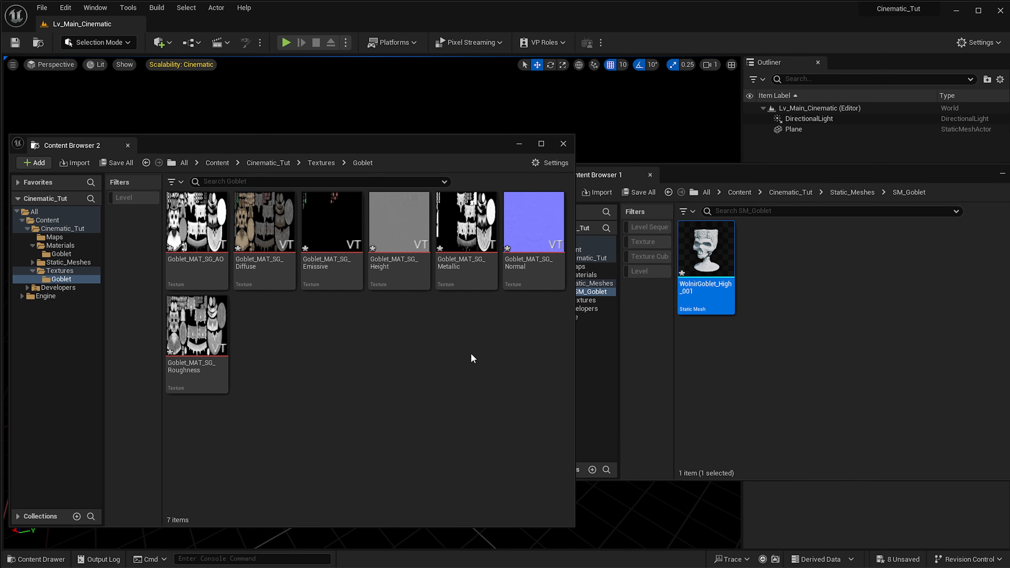
left_click(208, 335)
left_click(309, 364)
Inspect the UDIM tile layout of Goblet_MAT_SG_Diffuse in a widened texture editor, closing the editor when done.
double_click(258, 228)
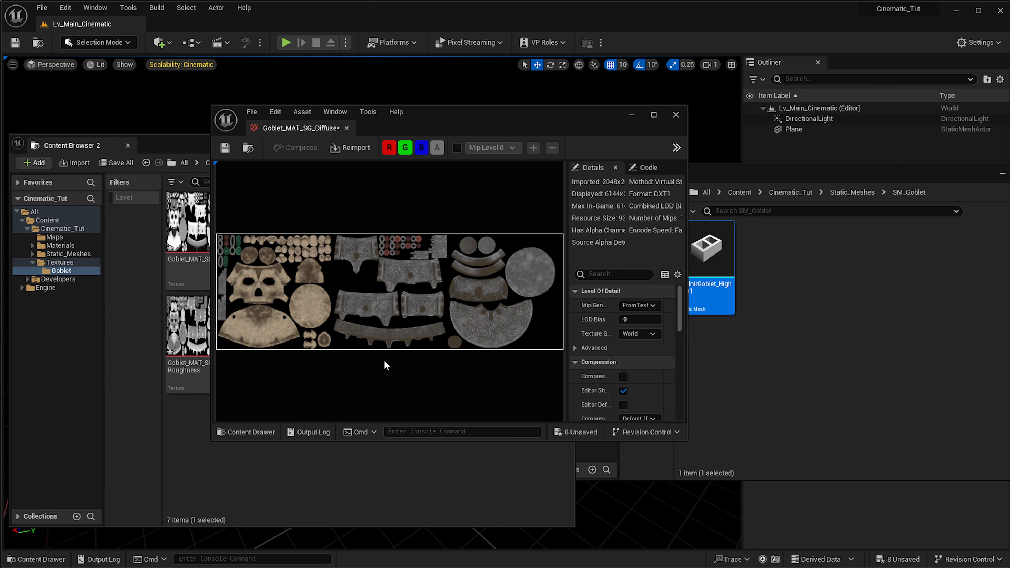
left_click_drag(476, 139, 389, 125)
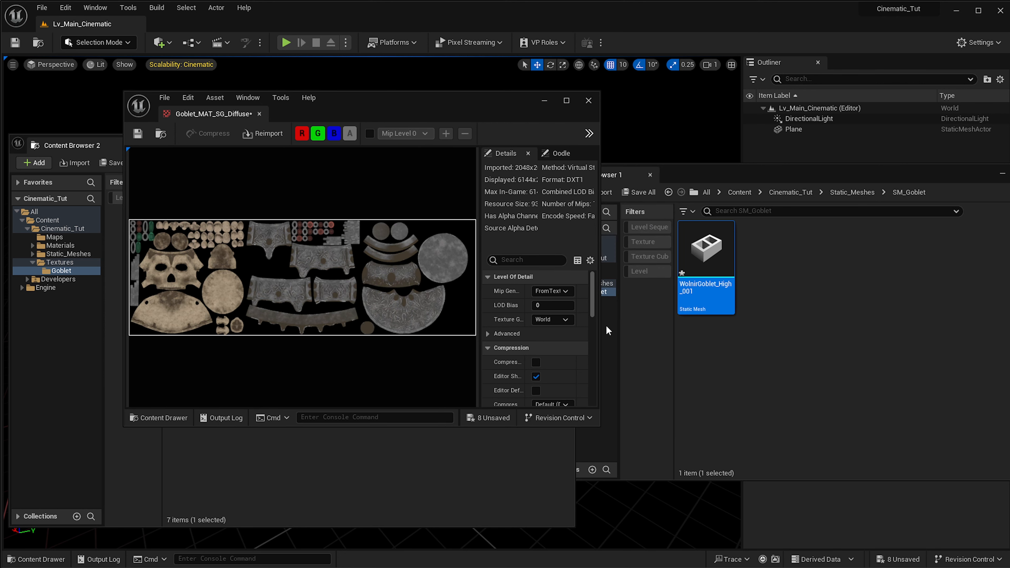
left_click_drag(600, 327, 808, 344)
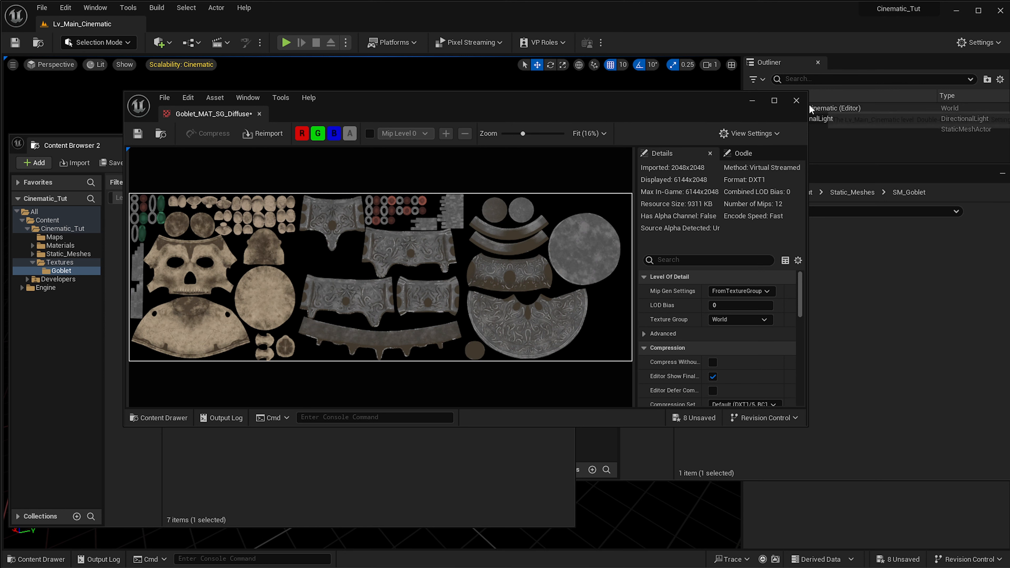
left_click(796, 100)
Open the Materials/Goblet folder in Content Browser 1 and open the UDIM_1001 material for editing.
left_click(765, 372)
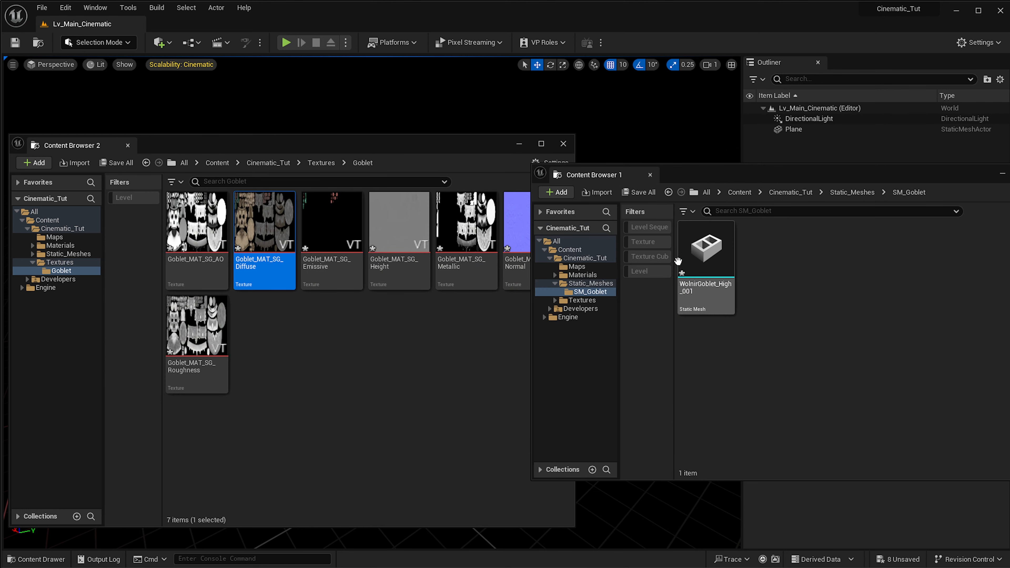
left_click(791, 192)
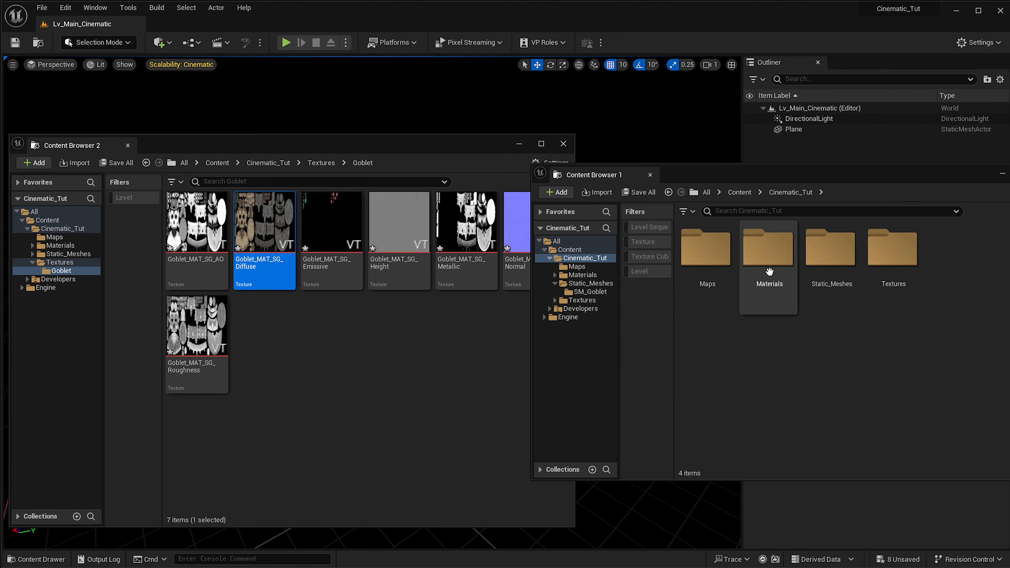
double_click(769, 262)
double_click(692, 263)
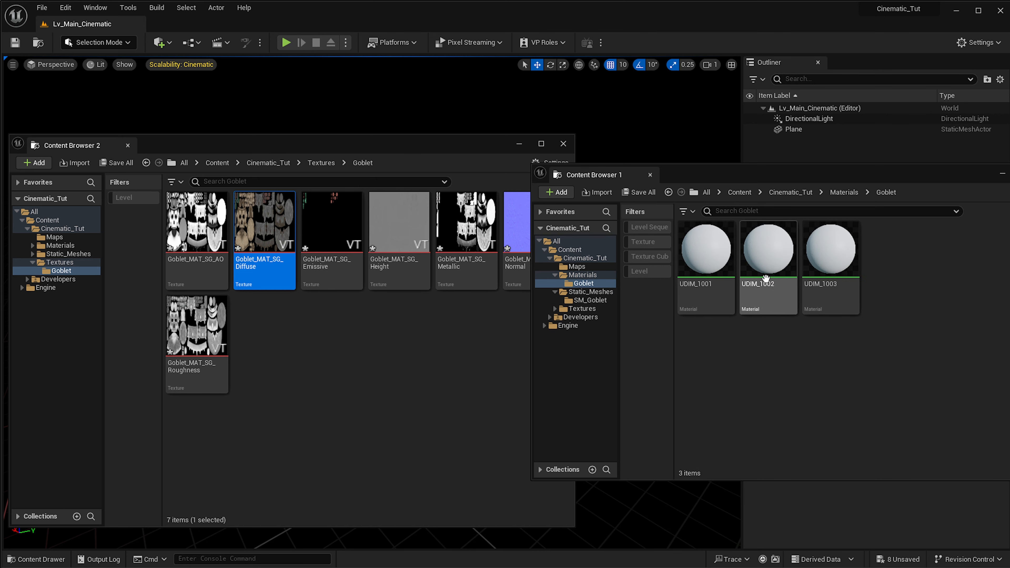
mouse_move(851, 267)
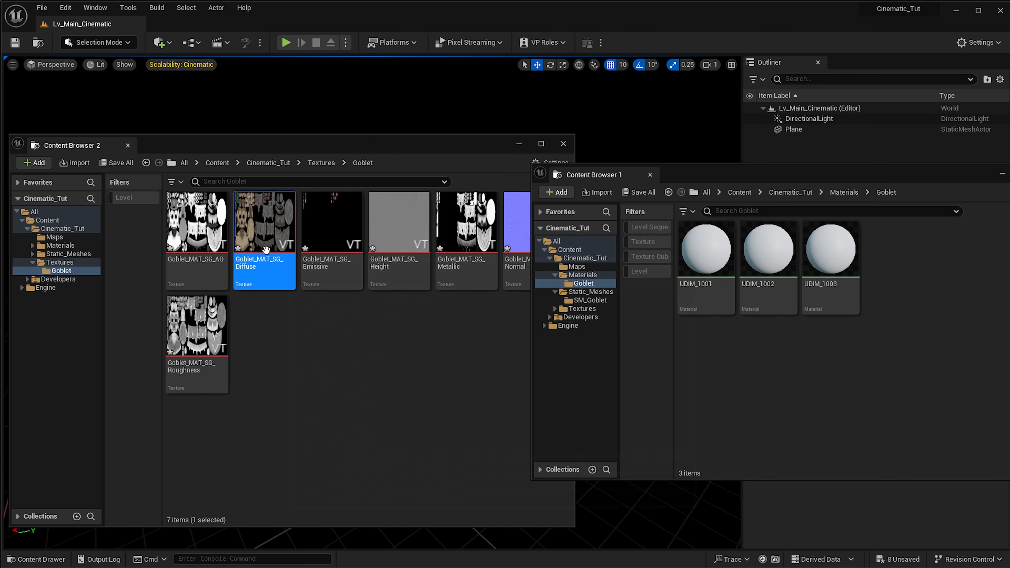
left_click(267, 239)
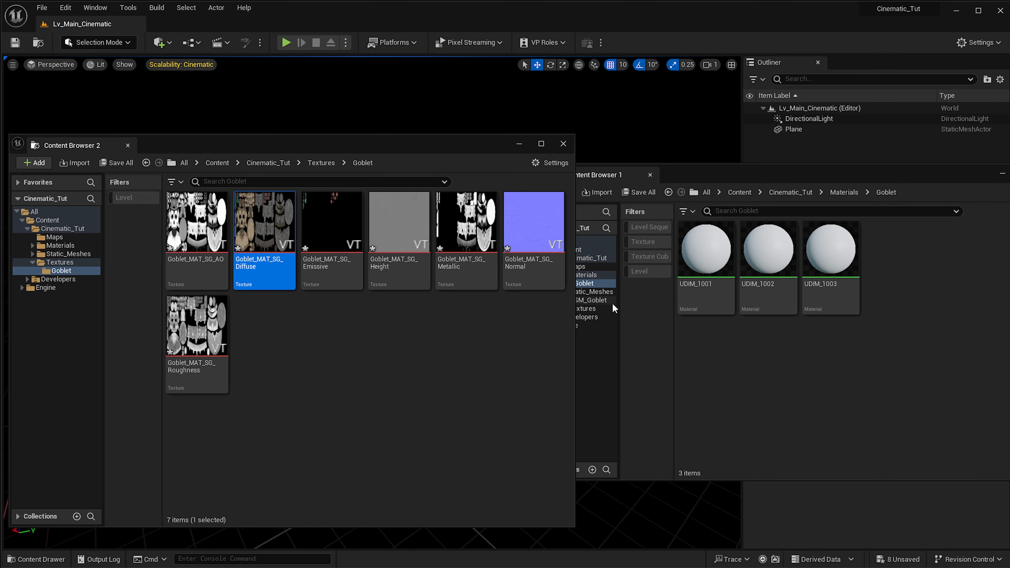
left_click(708, 267)
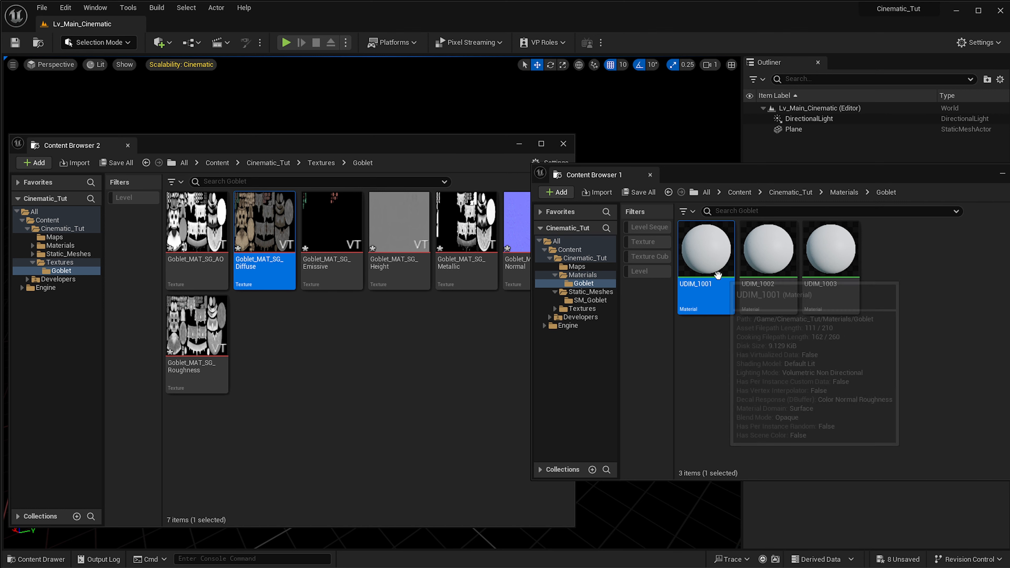
double_click(698, 288)
Enlarge the UDIM_1001 material editor beside the goblet textures and delete the Param node feeding Base Color.
left_click_drag(458, 103, 826, 148)
scroll(783, 314, "up", 3)
right_click_drag(783, 314, 831, 290)
left_click(811, 324)
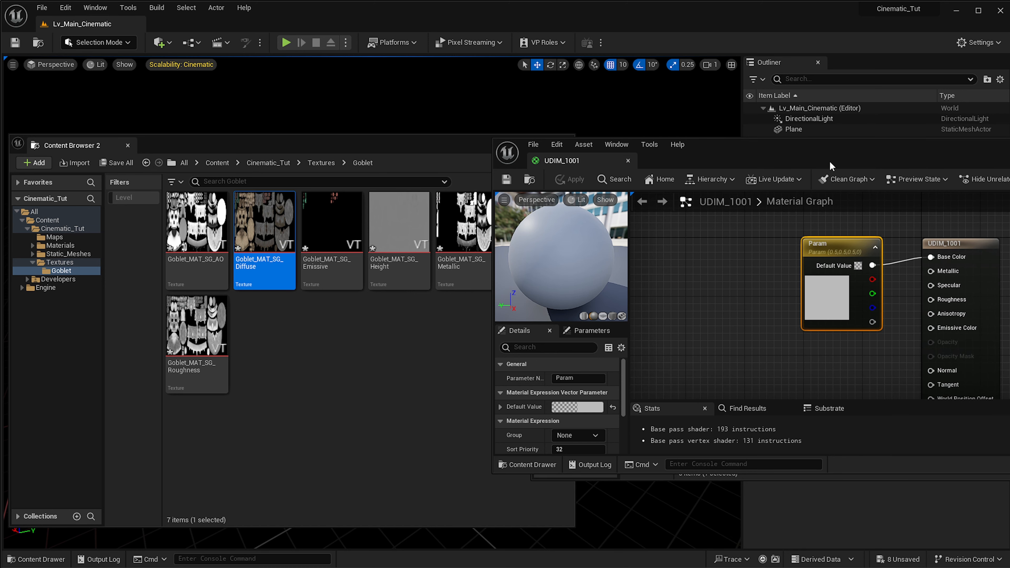
left_click_drag(834, 155, 666, 160)
left_click_drag(707, 480, 710, 561)
left_click(507, 413)
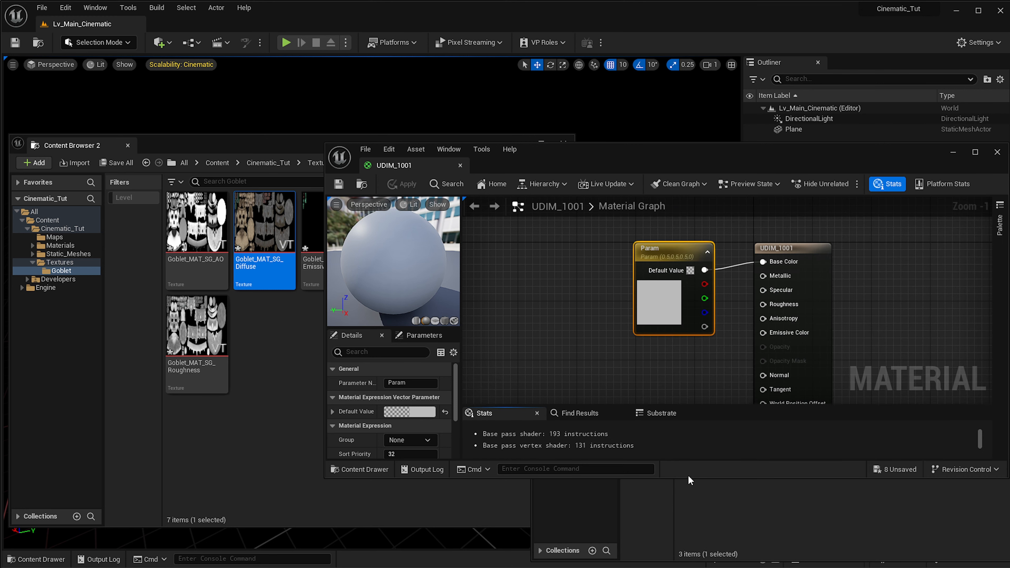
left_click_drag(686, 476, 673, 566)
key("Delete")
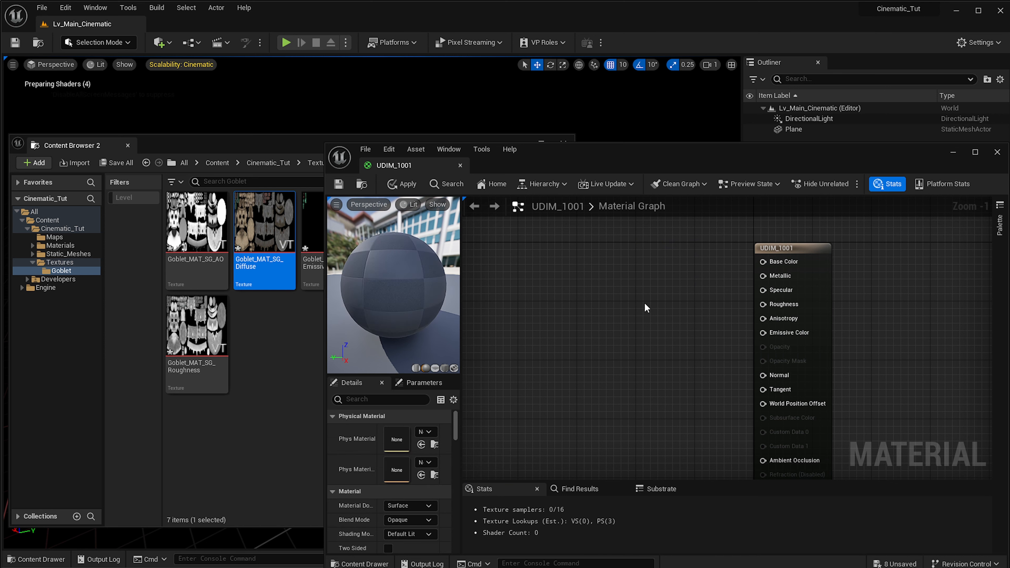
Add Goblet_MAT_SG_Diffuse to the UDIM_1001 graph as a Texture Sample and connect its RGB output to Base Color.
right_click_drag(644, 302, 678, 315)
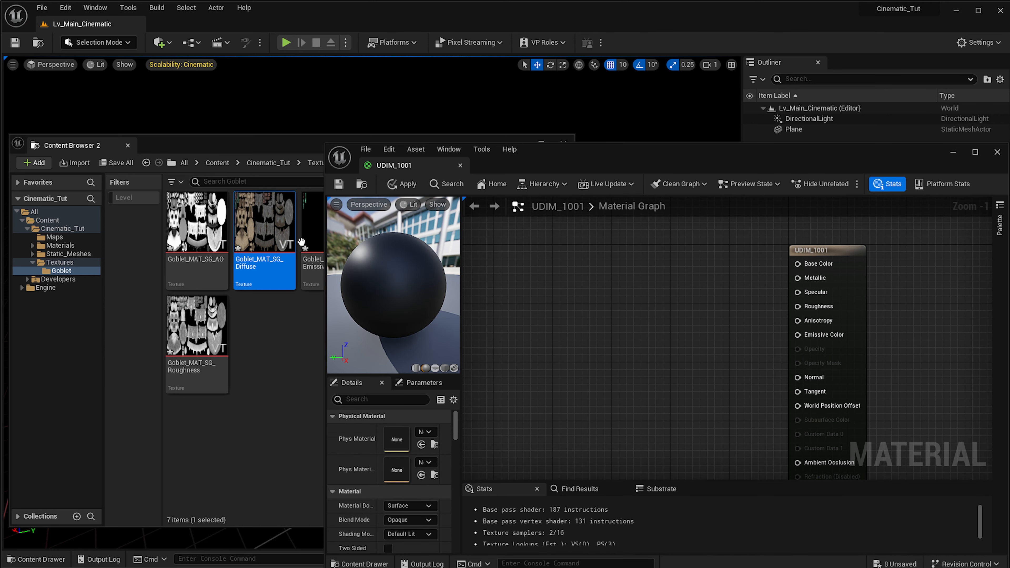
left_click_drag(278, 240, 738, 279)
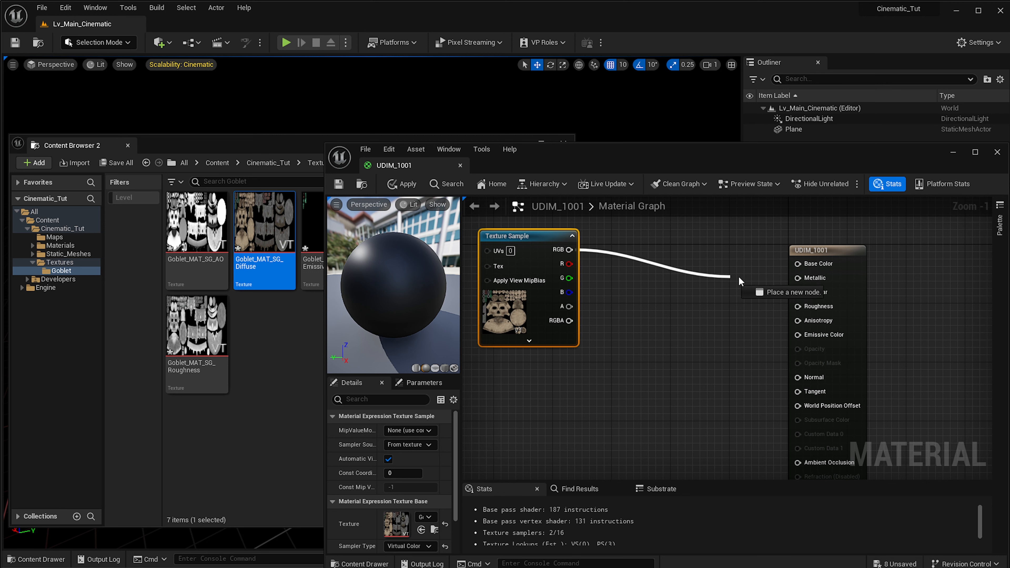
left_click_drag(807, 265, 806, 265)
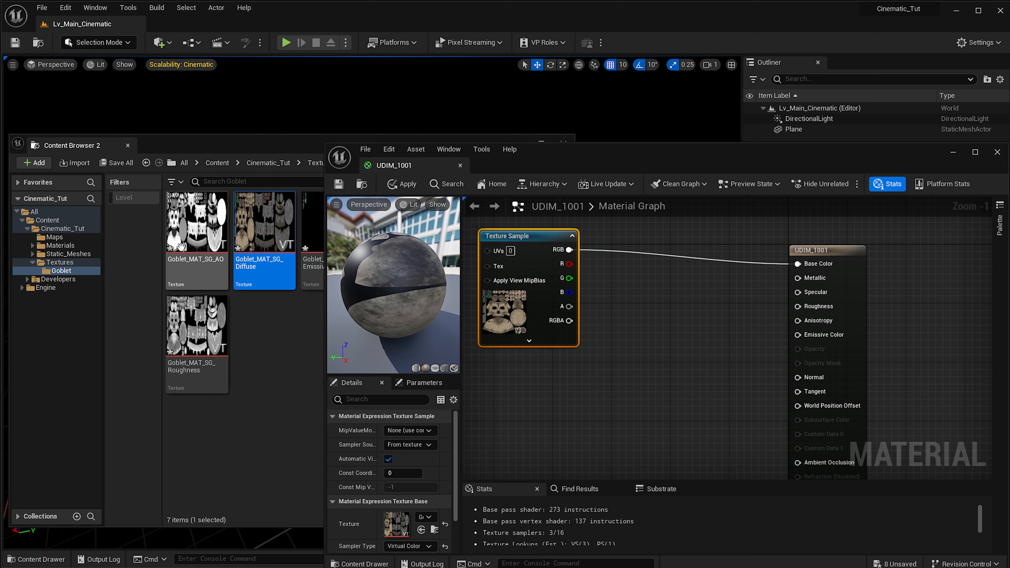
Add Goblet_MAT_SG_AO to the graph as a Texture Sample and connect its RGB output to Ambient Occlusion.
left_click_drag(202, 239, 637, 359)
right_click_drag(725, 376, 826, 334)
left_click_drag(798, 322, 641, 320)
right_click_drag(771, 392, 728, 410)
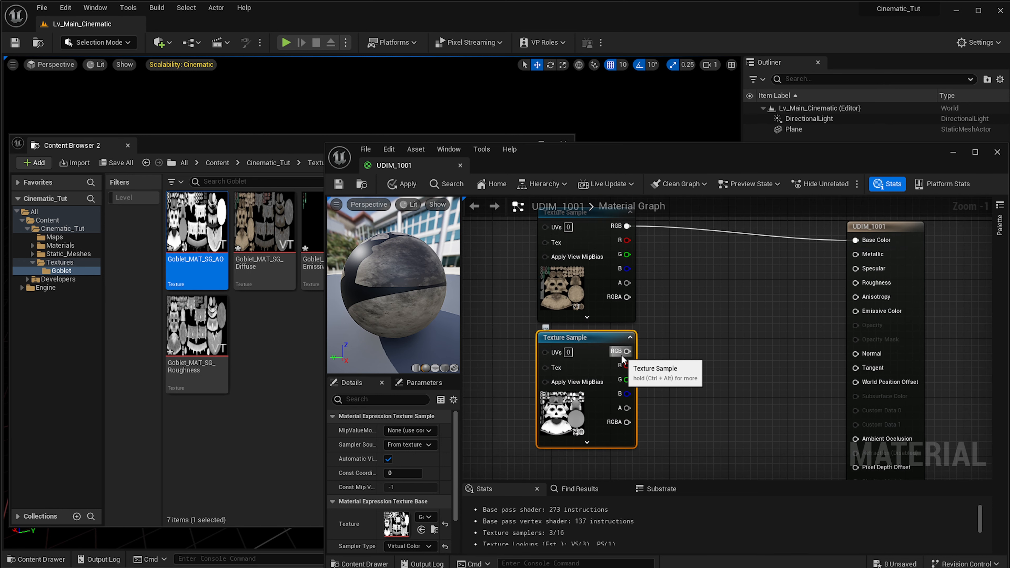
left_click_drag(626, 353, 847, 438)
left_click(612, 353)
left_click(655, 368)
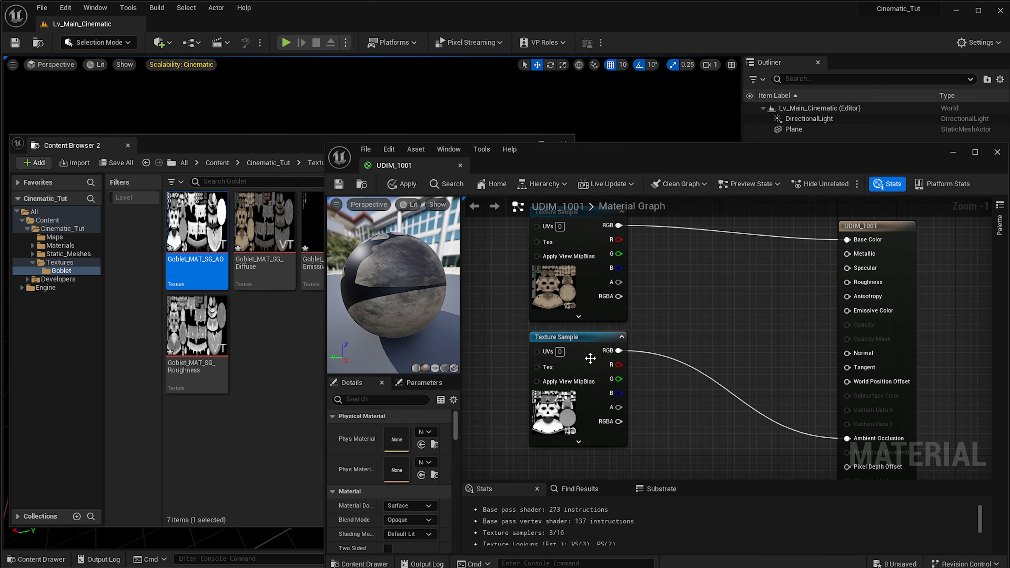
left_click(591, 358)
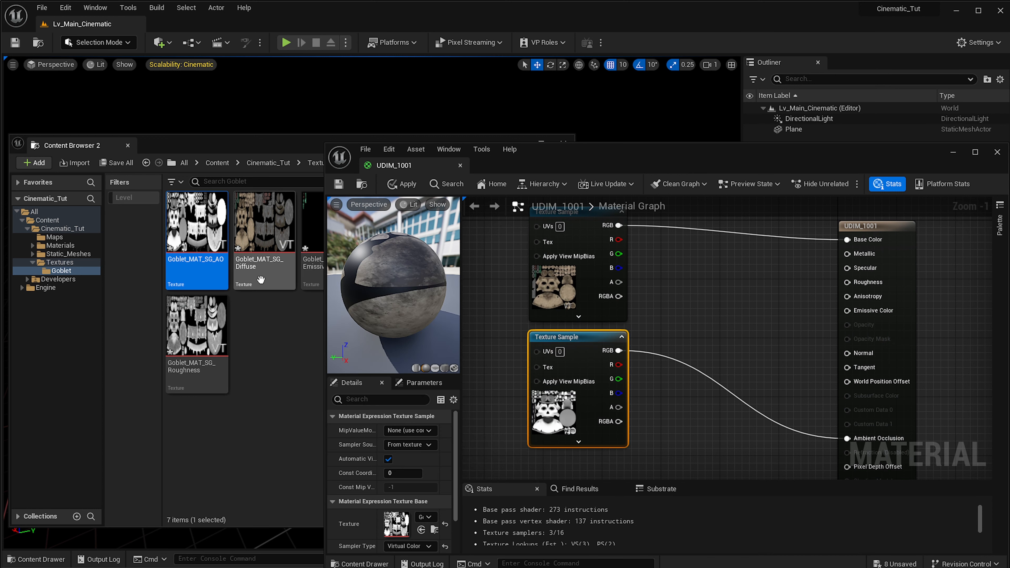
Add Goblet_MAT_SG_Emissive as a Texture Sample and connect its RGB output to Emissive Color.
left_click(260, 280)
left_click(344, 247)
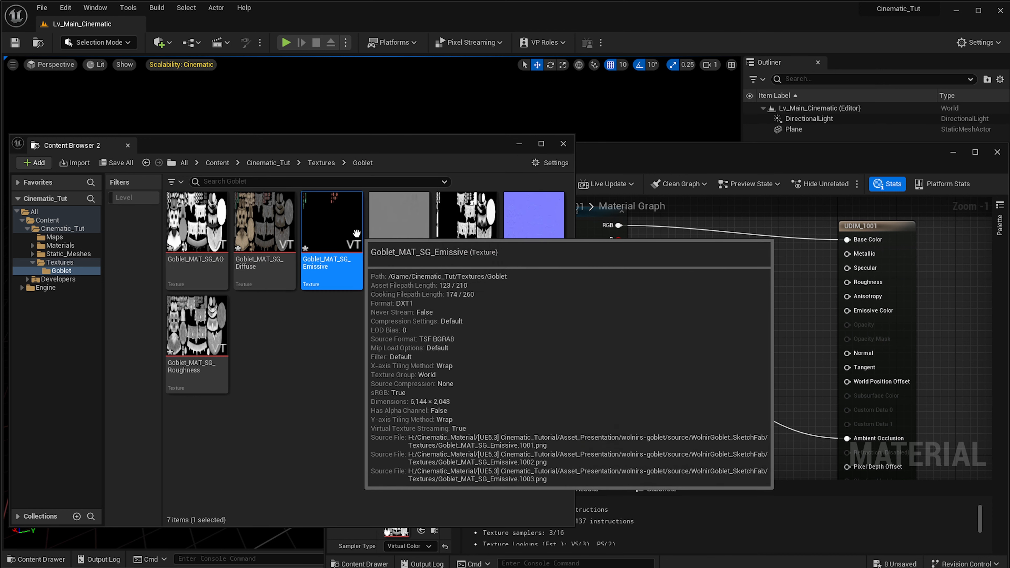
left_click_drag(356, 234, 657, 303)
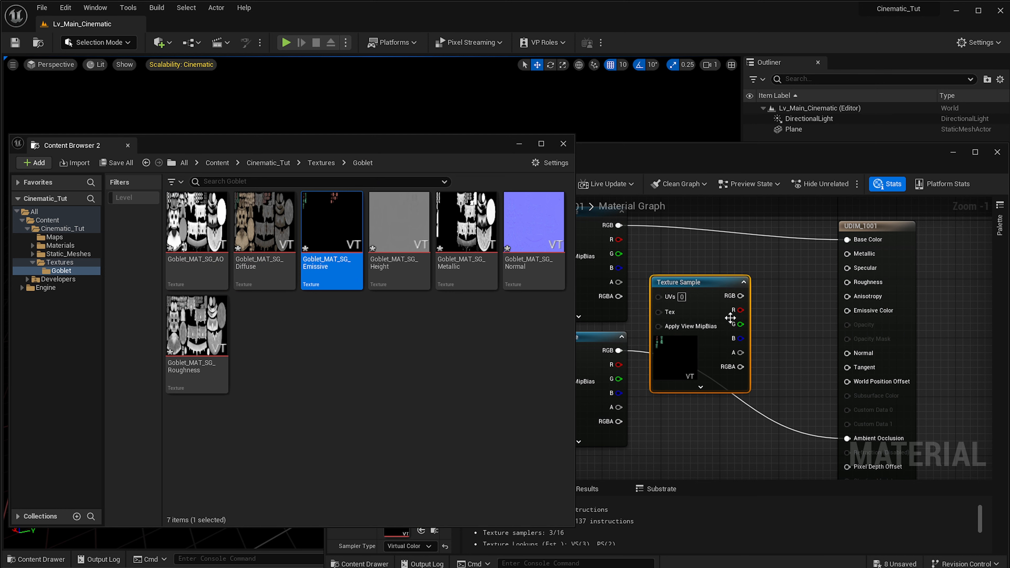
left_click_drag(741, 295, 744, 304)
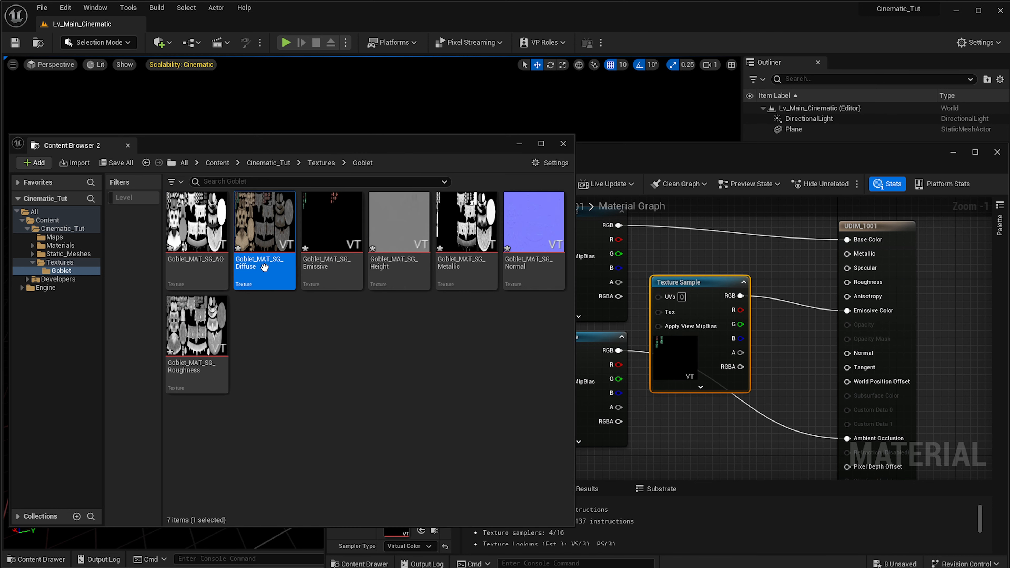
Add the Goblet_MAT_SG_Metallic, Goblet_MAT_SG_Normal and Goblet_MAT_SG_Roughness textures together to the UDIM_1001 graph as Texture Samples.
left_click(399, 222)
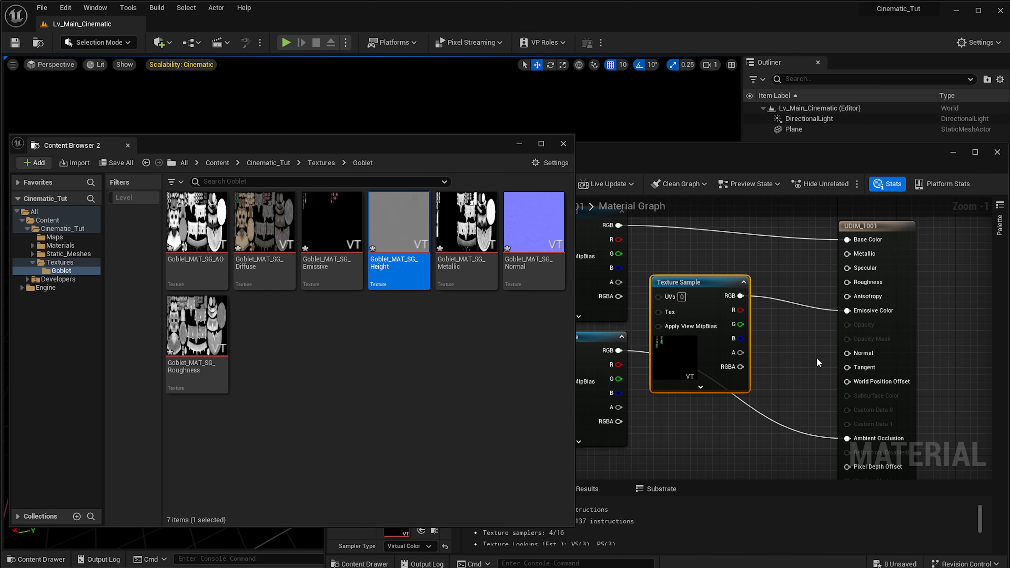
right_click_drag(775, 406, 840, 371)
scroll(918, 368, "down", 1)
left_click(301, 369)
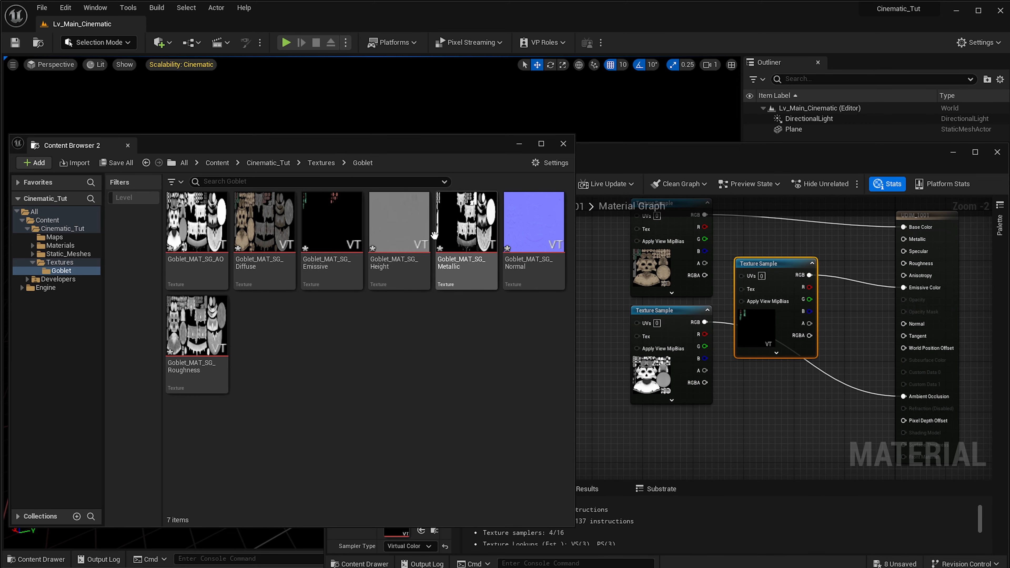
left_click(466, 223)
left_click(534, 223, "ctrl")
left_click(196, 335, "ctrl")
left_click_drag(464, 270, 660, 406)
right_click_drag(799, 413, 795, 343)
scroll(808, 349, "up", 2)
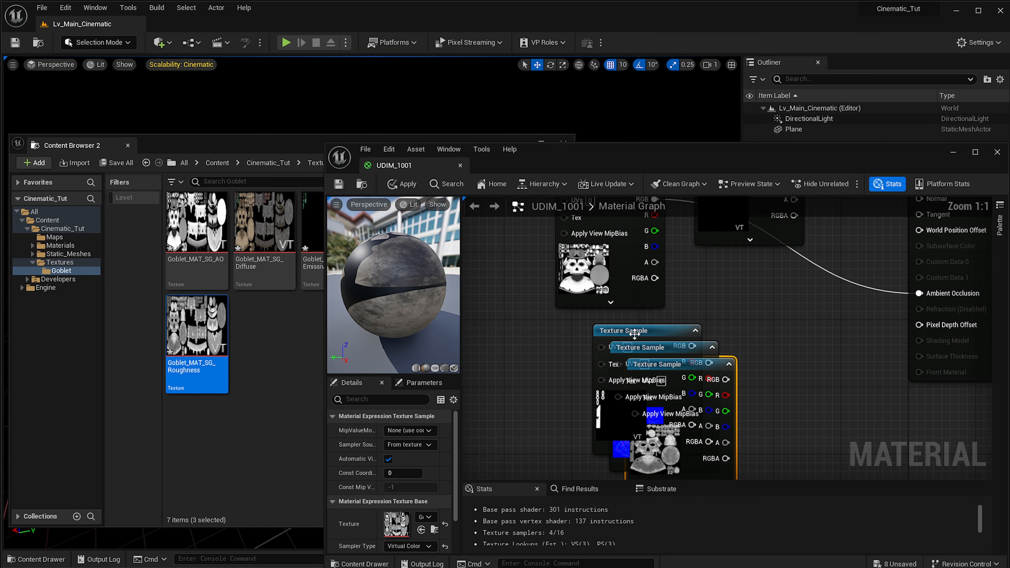
Move the metallic Texture Sample clear of the stacked nodes and connect its RGB output to Metallic.
left_click_drag(634, 334, 536, 322)
right_click_drag(793, 300, 788, 301)
scroll(666, 335, "down", 2)
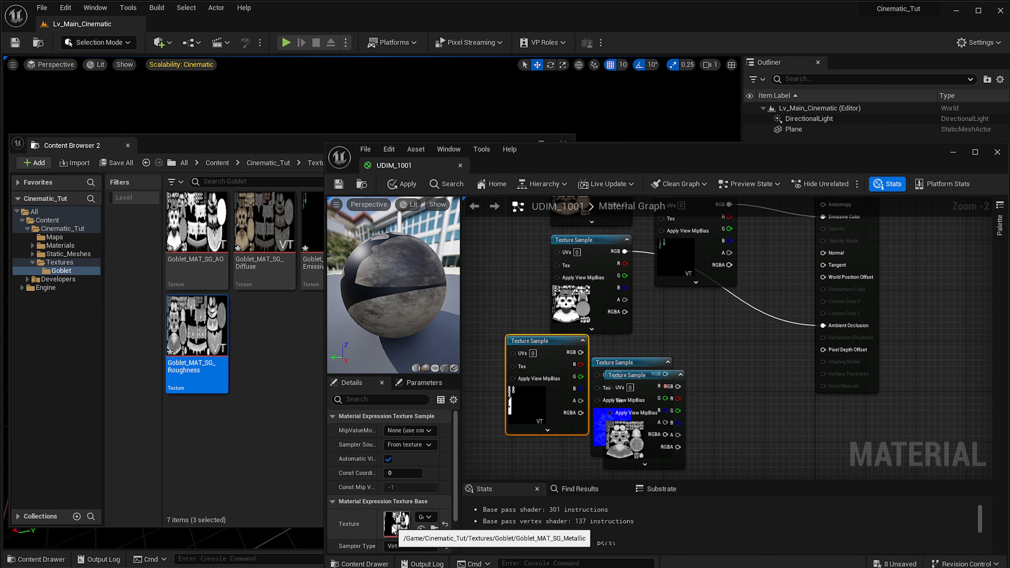
left_click_drag(578, 353, 826, 326)
right_click_drag(811, 445, 804, 304)
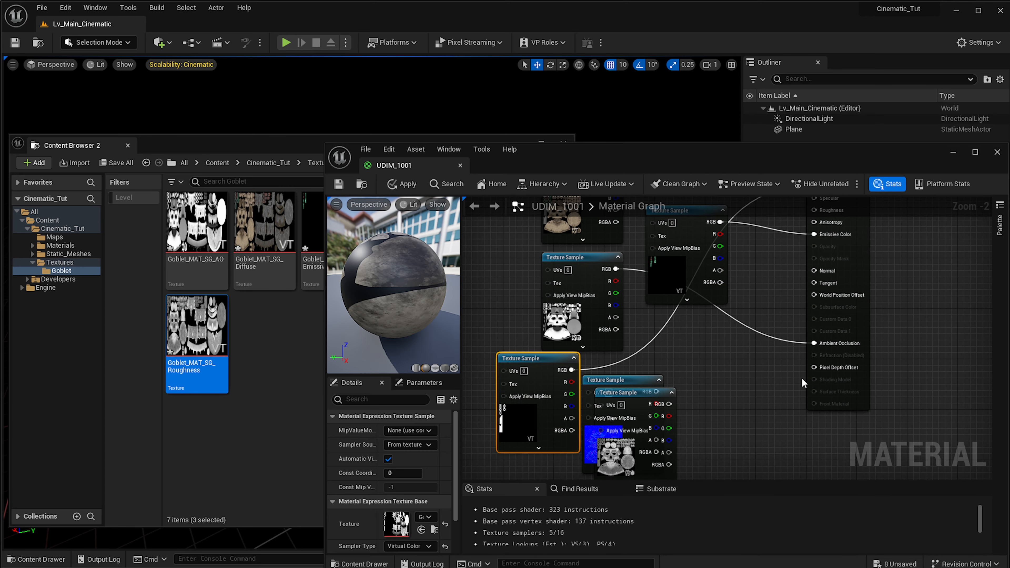
left_click(803, 379)
Separate the roughness and normal Texture Samples and connect the normal map's RGB output to Normal.
right_click_drag(688, 390, 700, 356)
left_click_drag(633, 374, 549, 450)
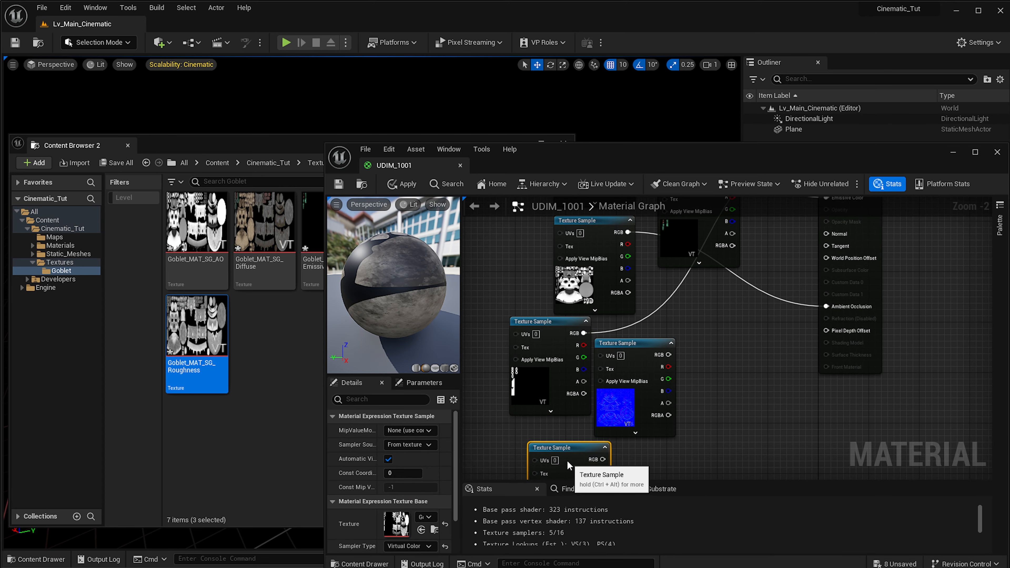
left_click_drag(625, 361, 659, 358)
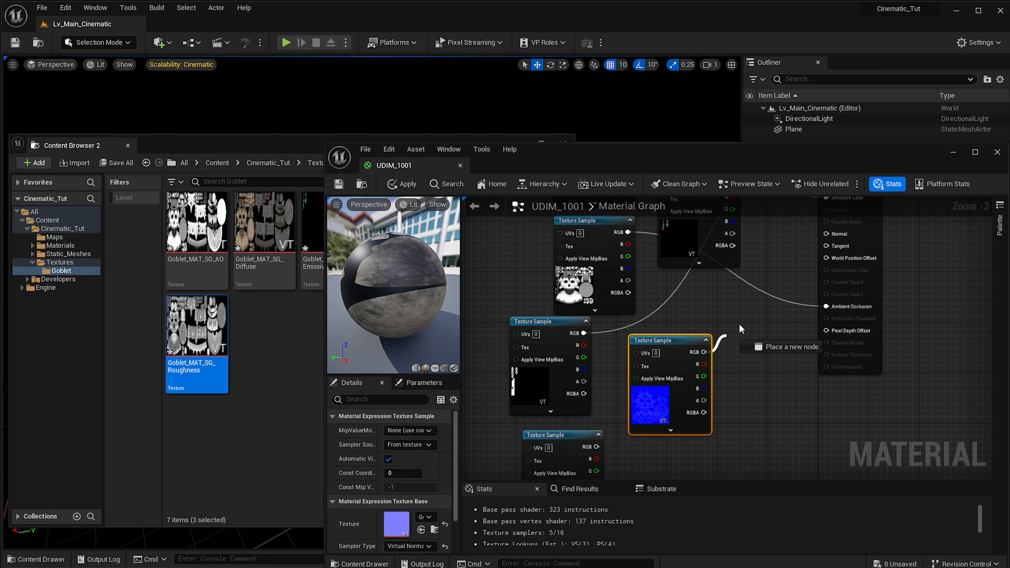
left_click_drag(741, 329, 826, 234)
Connect the roughness Texture Sample's RGB output to Roughness and clear the node selection.
right_click_drag(578, 481, 595, 422)
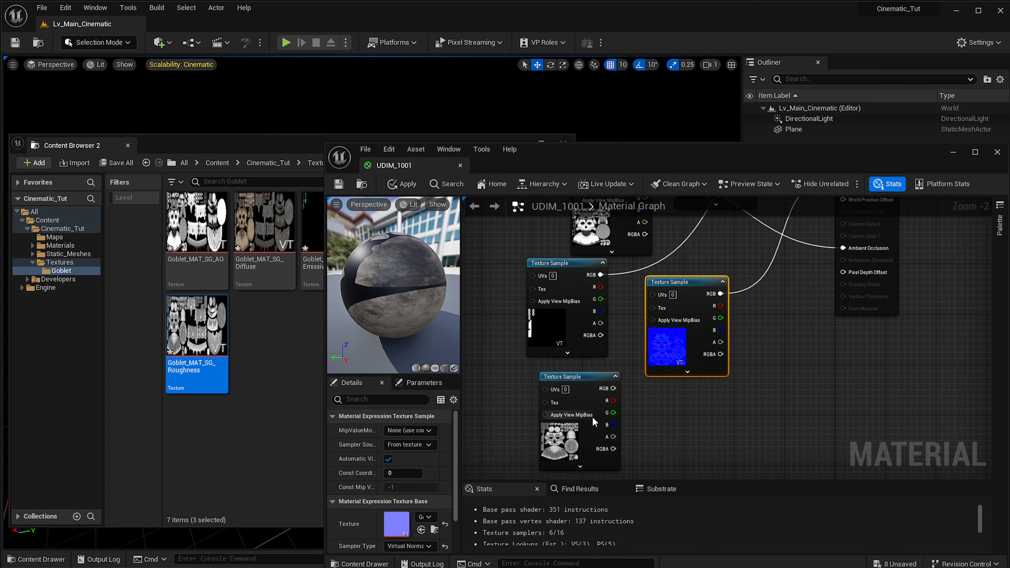
left_click_drag(614, 388, 814, 318)
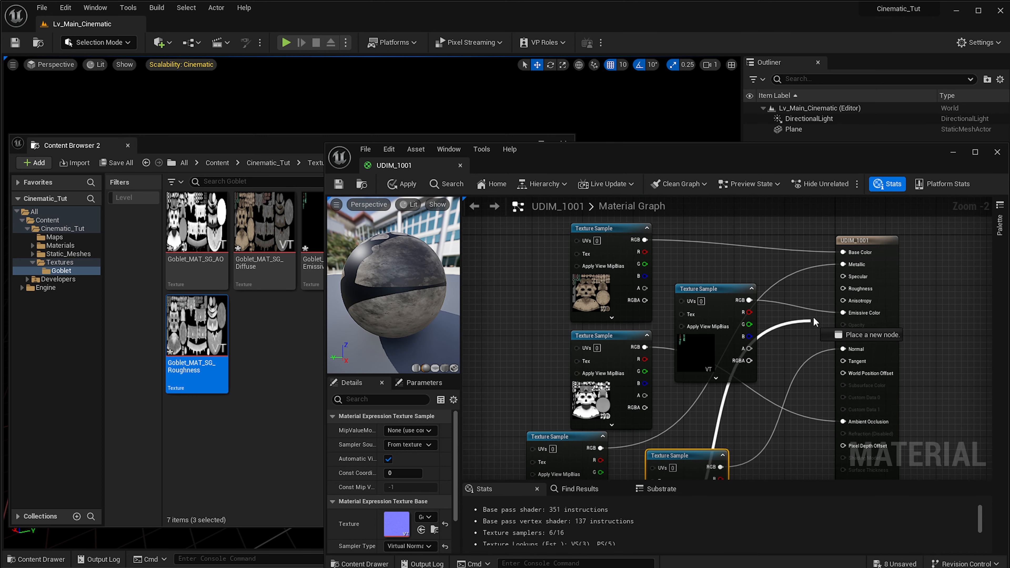
left_click_drag(847, 287, 845, 288)
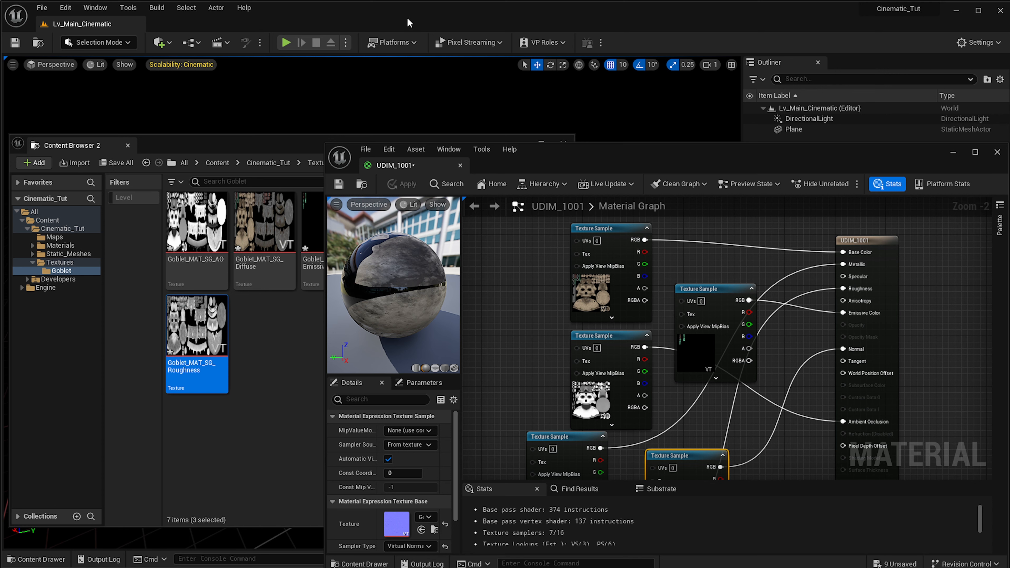
left_click(315, 327)
left_click(718, 270)
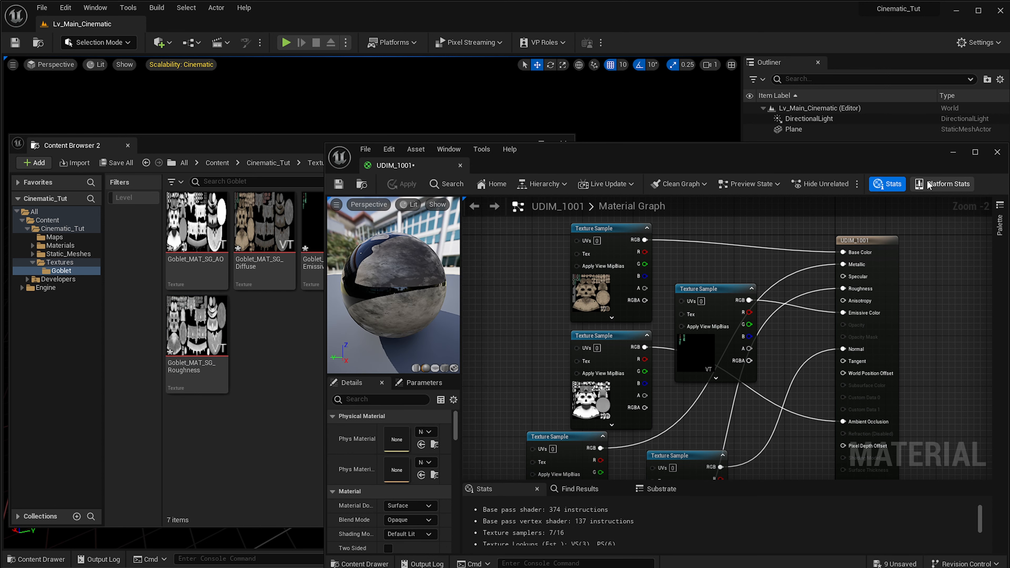
Move the material editor aside and open the WolnirGoblet_High_001 mesh from Static_Meshes/SM_Goblet in Content Browser 1.
left_click_drag(863, 161, 1009, 254)
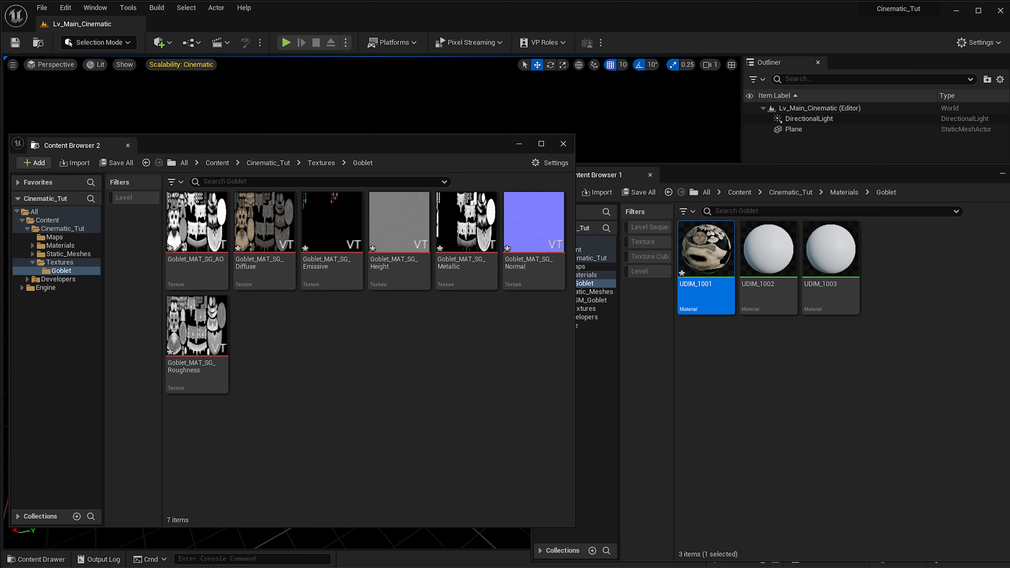
left_click(925, 366)
left_click(779, 197)
left_click(831, 250)
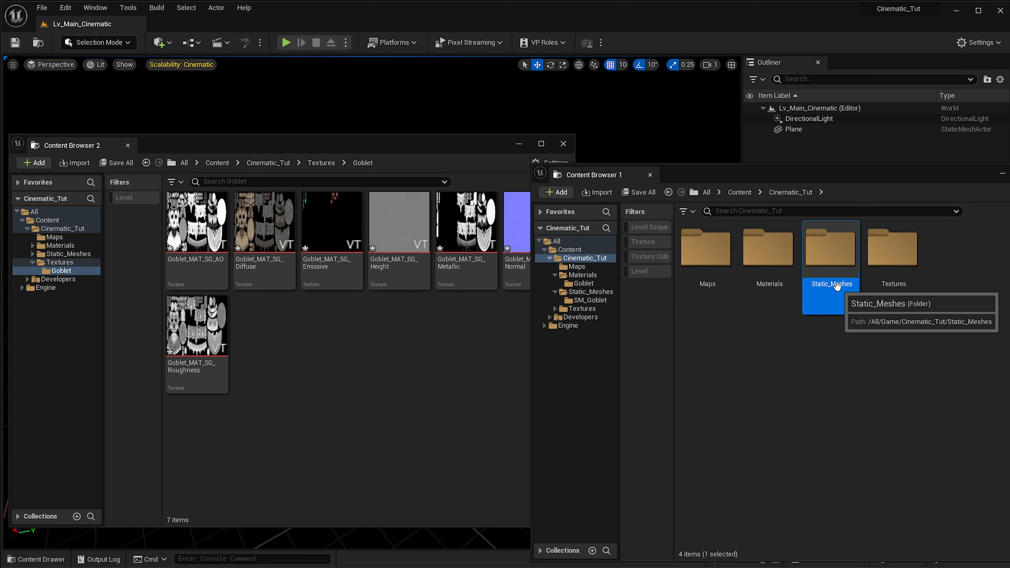
double_click(831, 251)
left_click(706, 259)
double_click(734, 283)
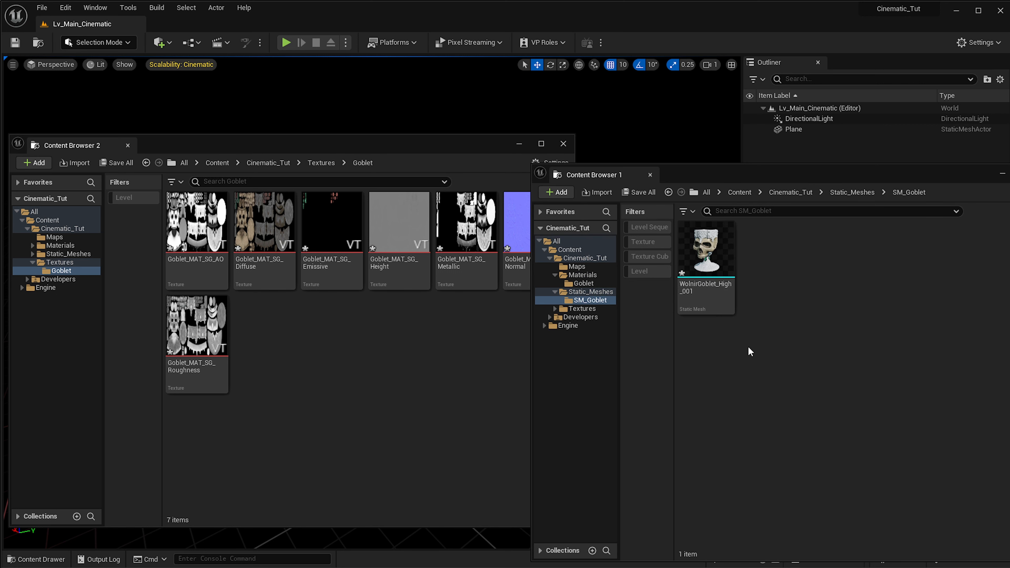
left_click(706, 259)
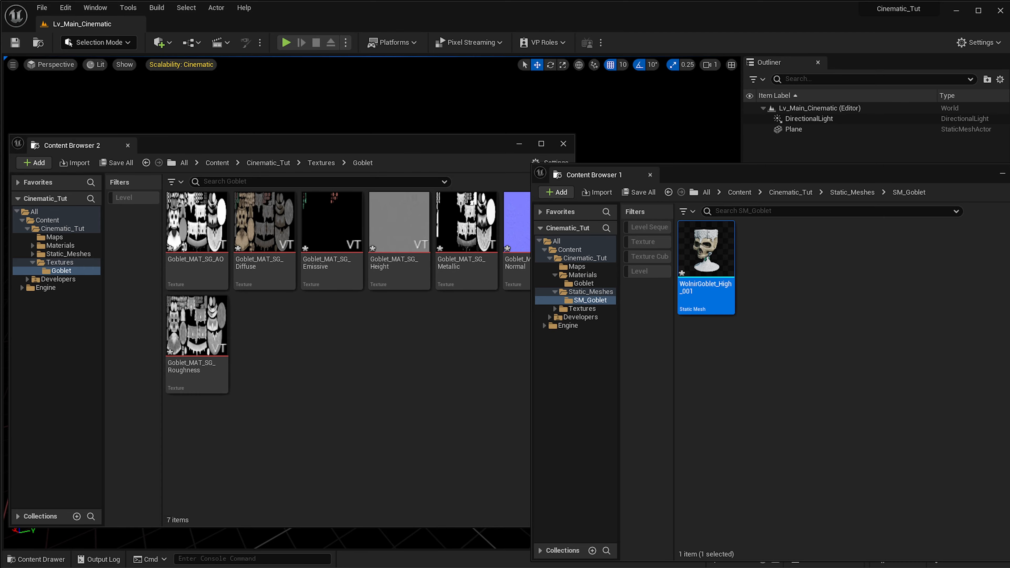
double_click(707, 258)
Examine the goblet mesh in its preview viewport to check how the UDIM_1001 material covers the skull.
key("w")
right_click_drag(521, 341, 549, 338)
scroll(517, 334, "down", 1)
scroll(521, 336, "down", 1)
key("w")
key("s")
key("w")
scroll(527, 329, "down", 6)
key("s")
key("s")
right_click_drag(566, 287, 580, 291)
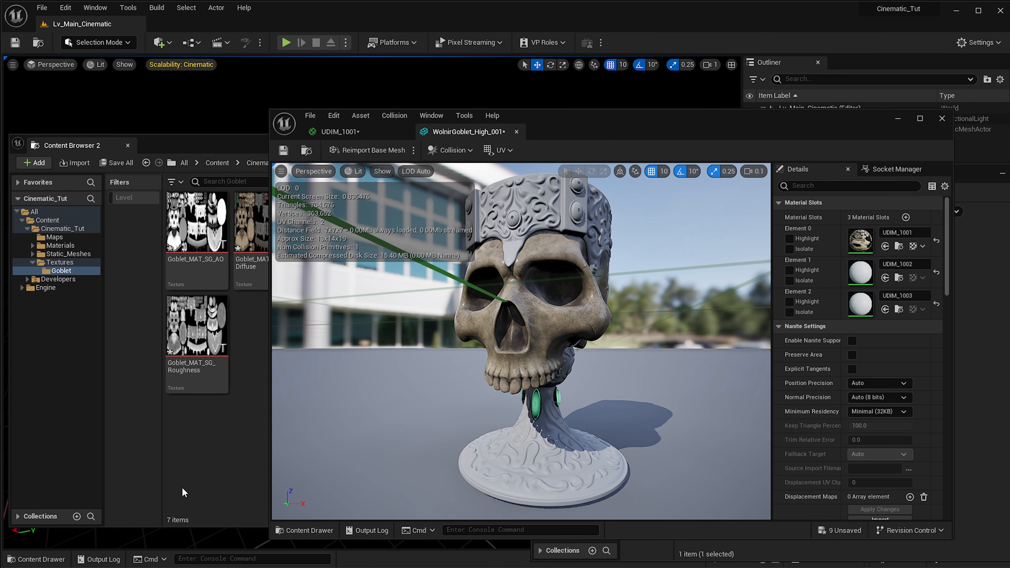
left_click(193, 464)
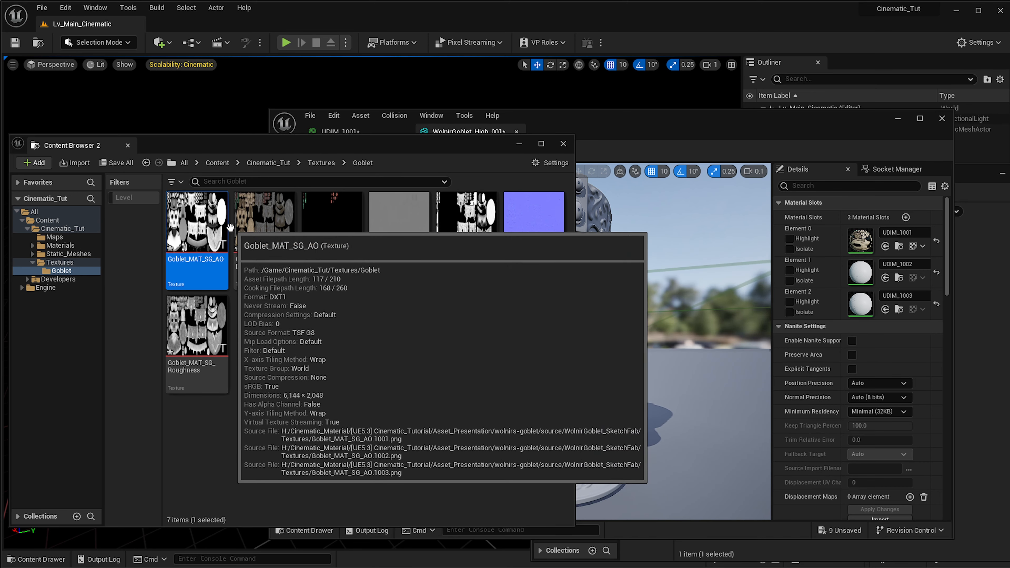
left_click(287, 232)
left_click(345, 226)
left_click(392, 223)
left_click(462, 228)
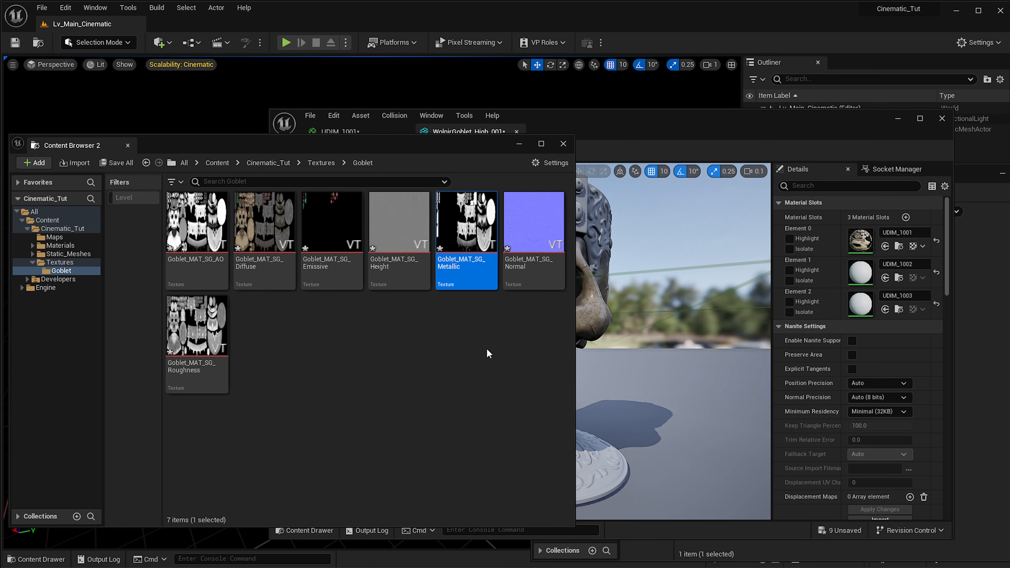
left_click(486, 348)
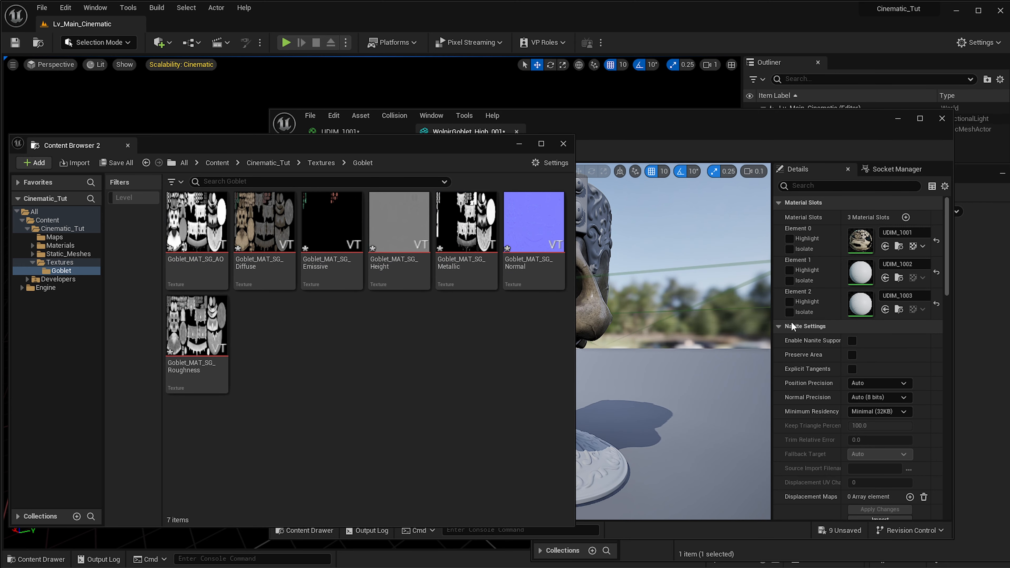
Reopen the UDIM_1001 material from the goblet's first material slot and examine its texture connections to the material inputs.
double_click(862, 250)
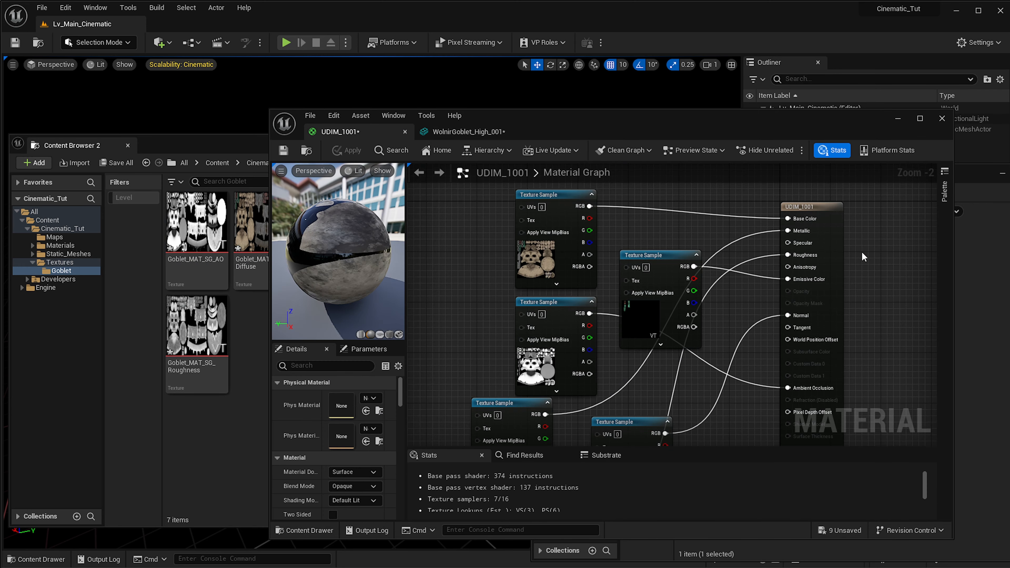
scroll(575, 239, "down", 3)
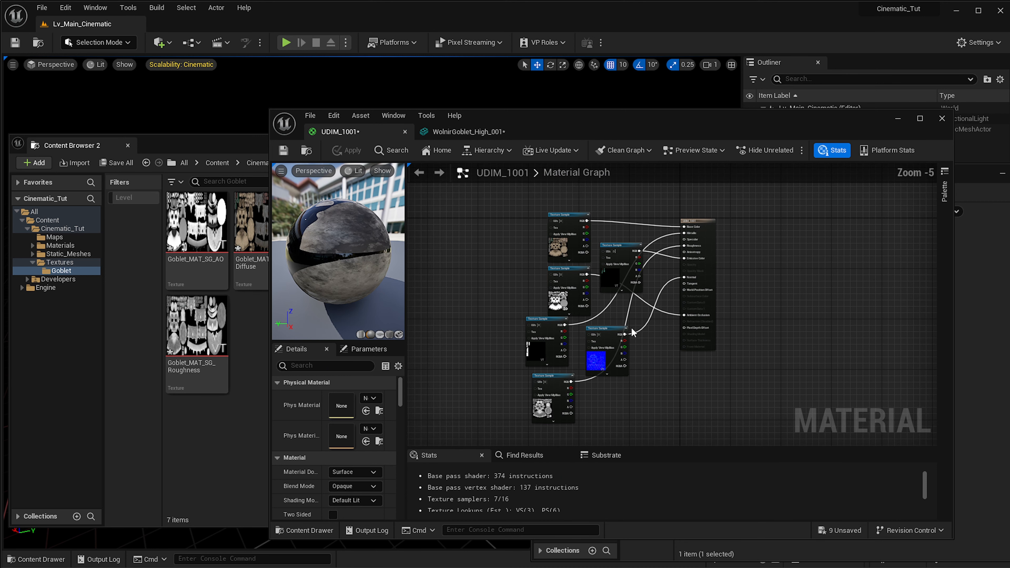
left_click_drag(525, 389, 522, 427)
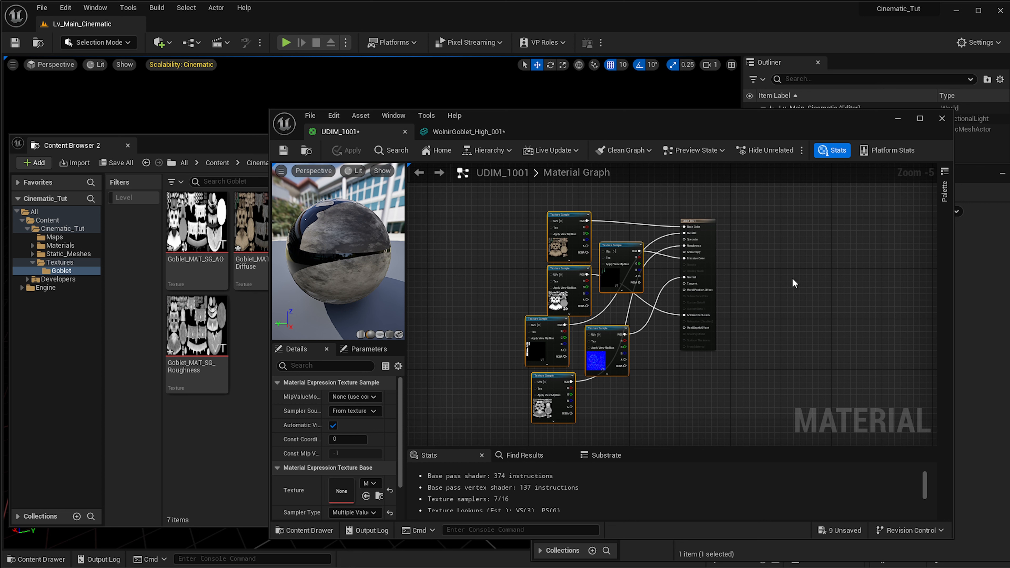
left_click(791, 254)
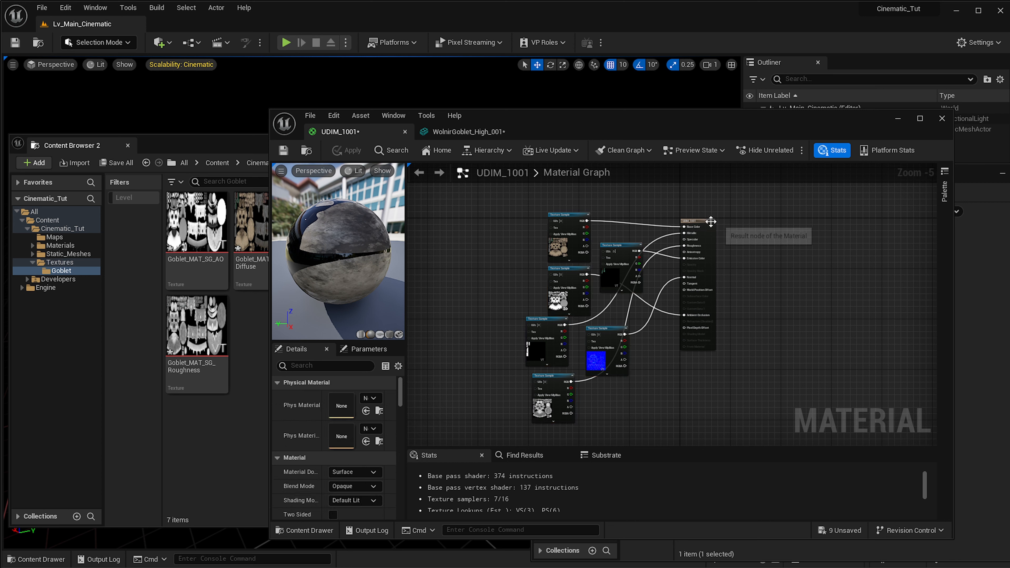
right_click_drag(771, 272, 769, 280)
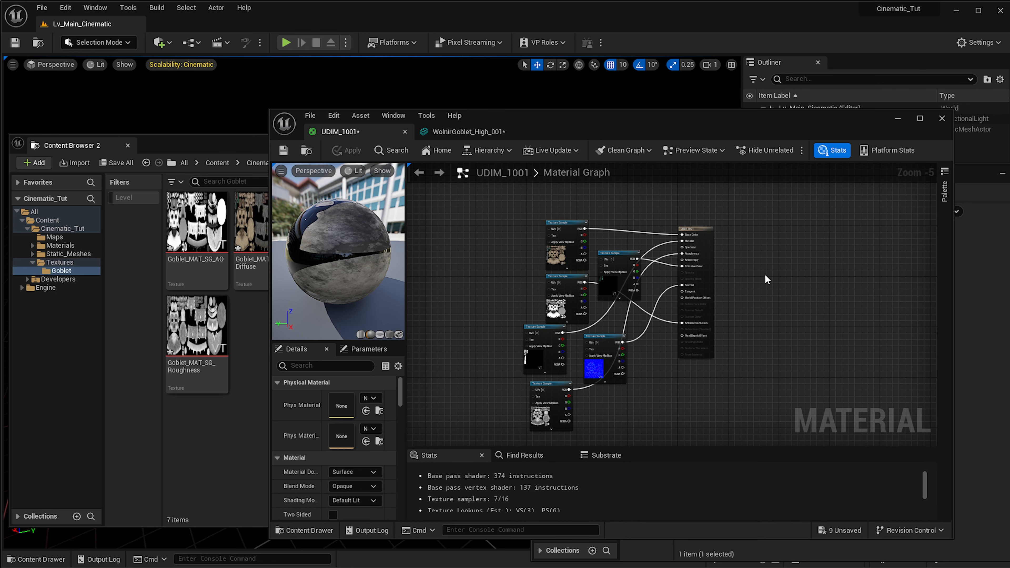
scroll(767, 279, "up", 2)
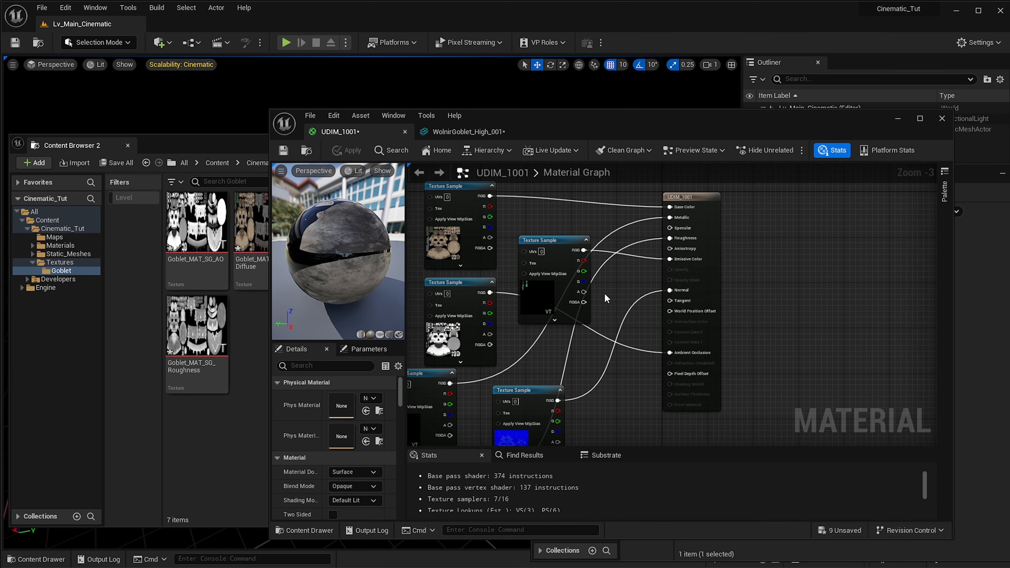
right_click_drag(536, 315, 630, 308)
scroll(613, 321, "down", 2)
scroll(631, 308, "up", 2)
left_click_drag(675, 246, 760, 254)
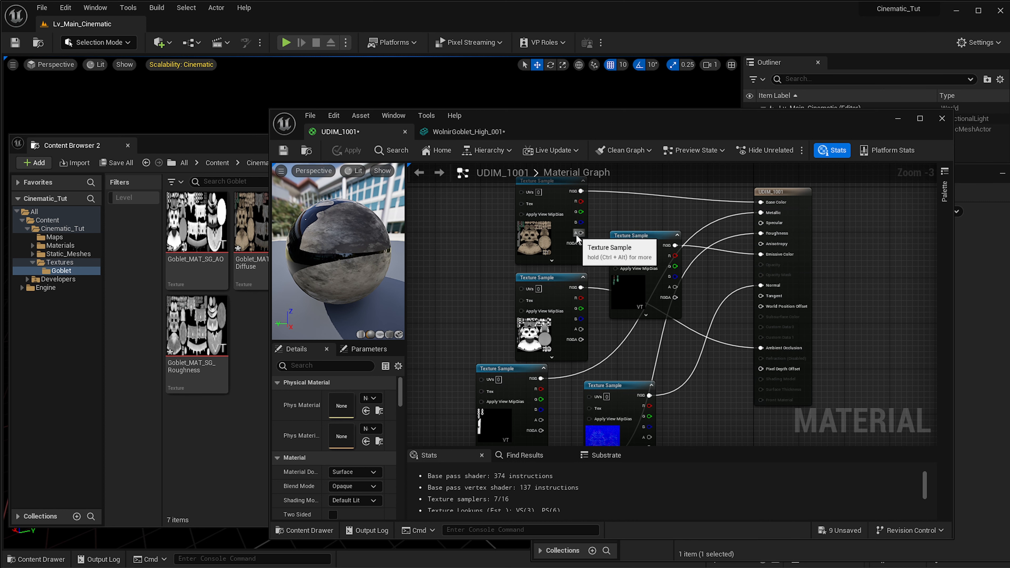
right_click_drag(562, 253, 578, 294)
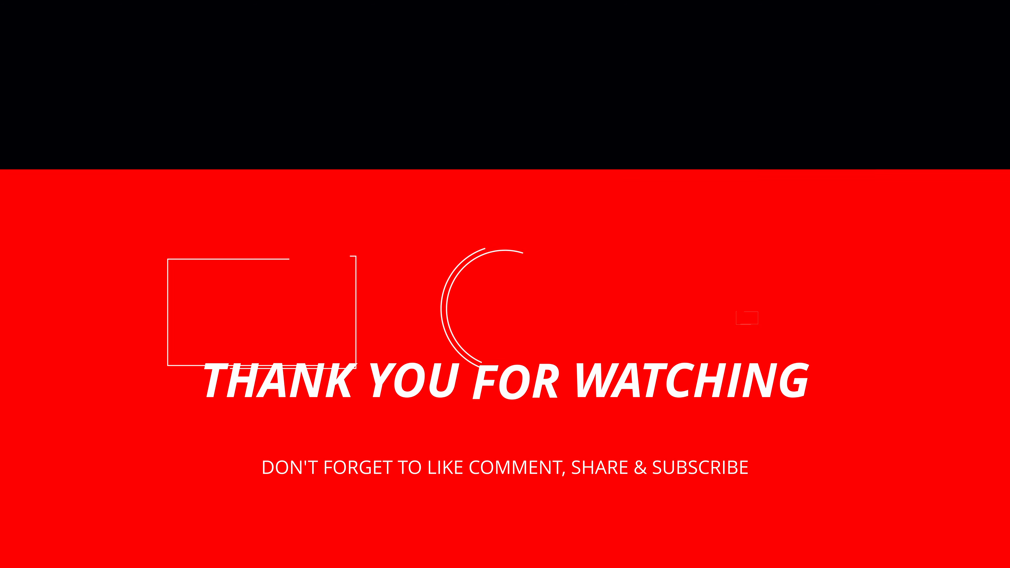